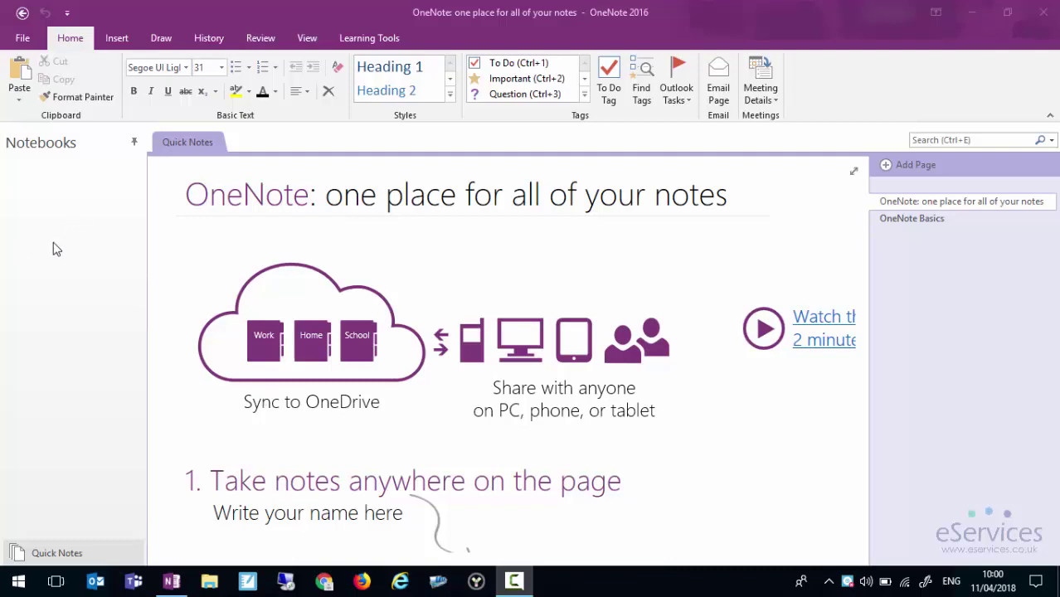
# - Create a new notebook named Test Notebook, stored on This PC
pyautogui.click(769, 255)
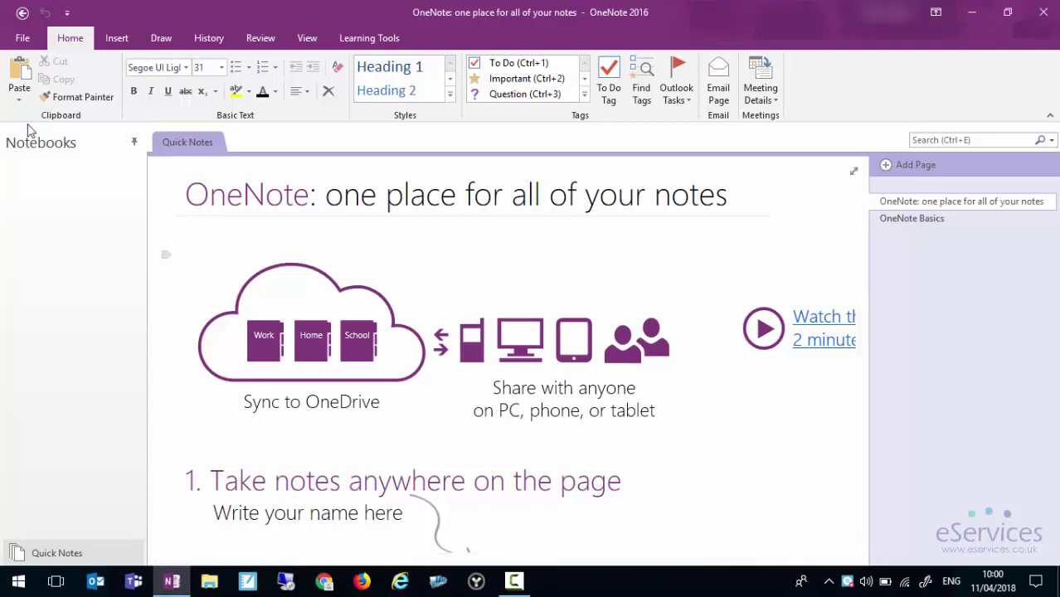
pyautogui.click(24, 39)
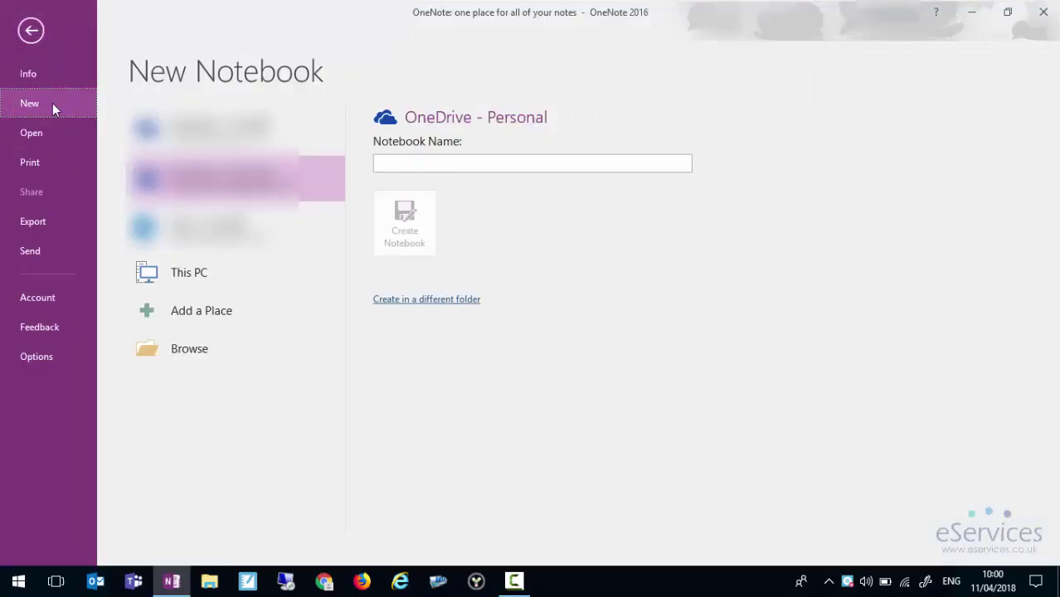
pyautogui.click(78, 101)
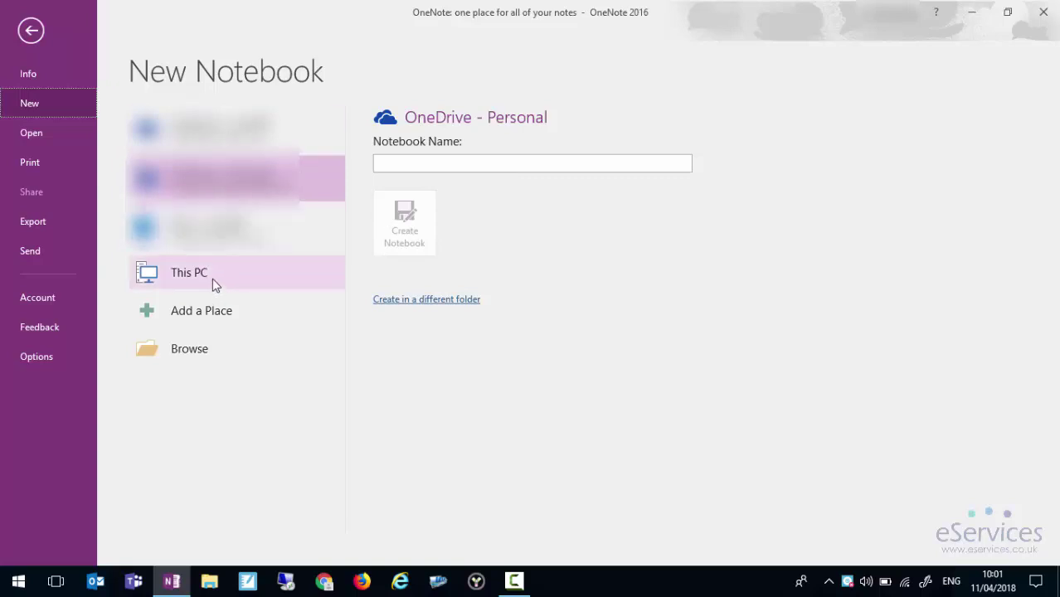
pyautogui.click(213, 280)
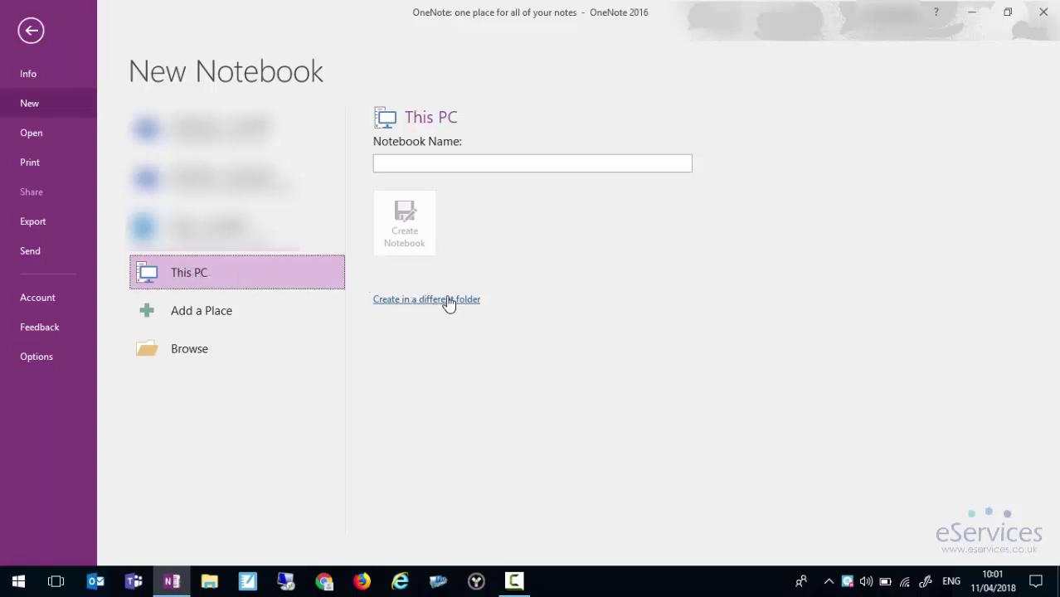
pyautogui.click(416, 165)
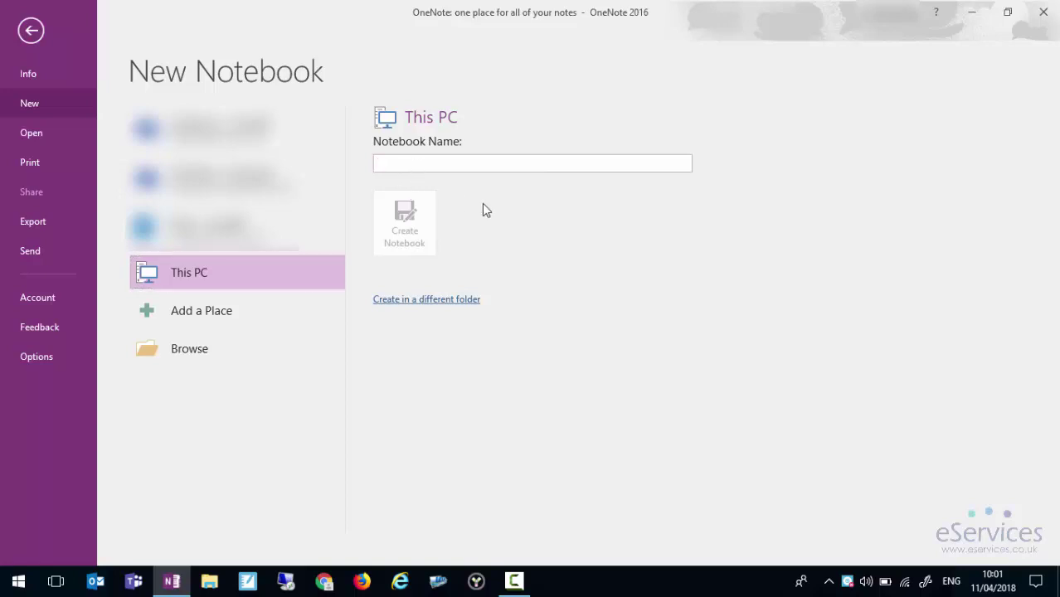
pyautogui.write('Test Notebook')
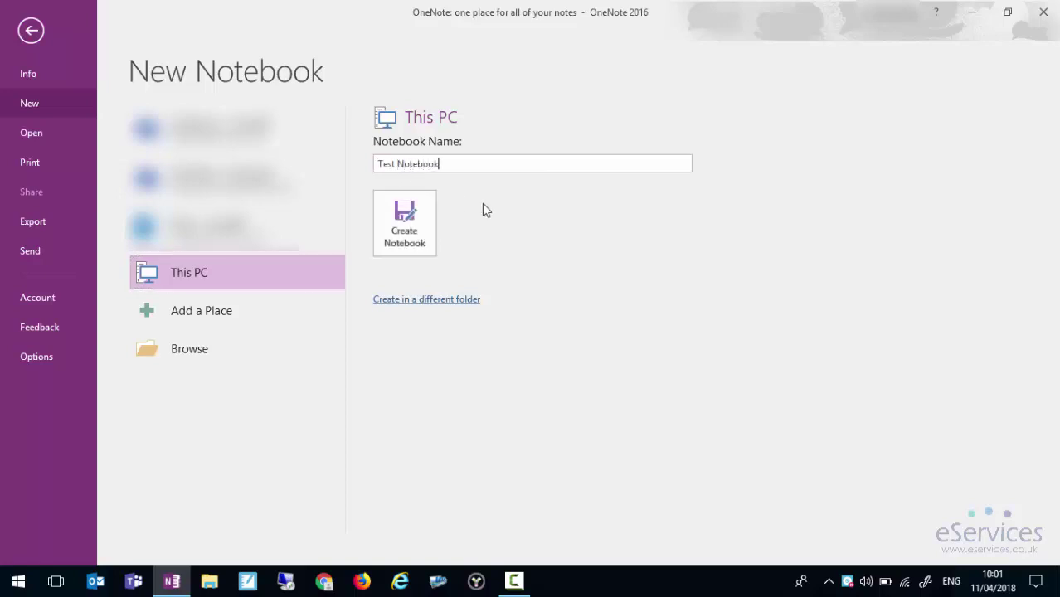
pyautogui.click(393, 223)
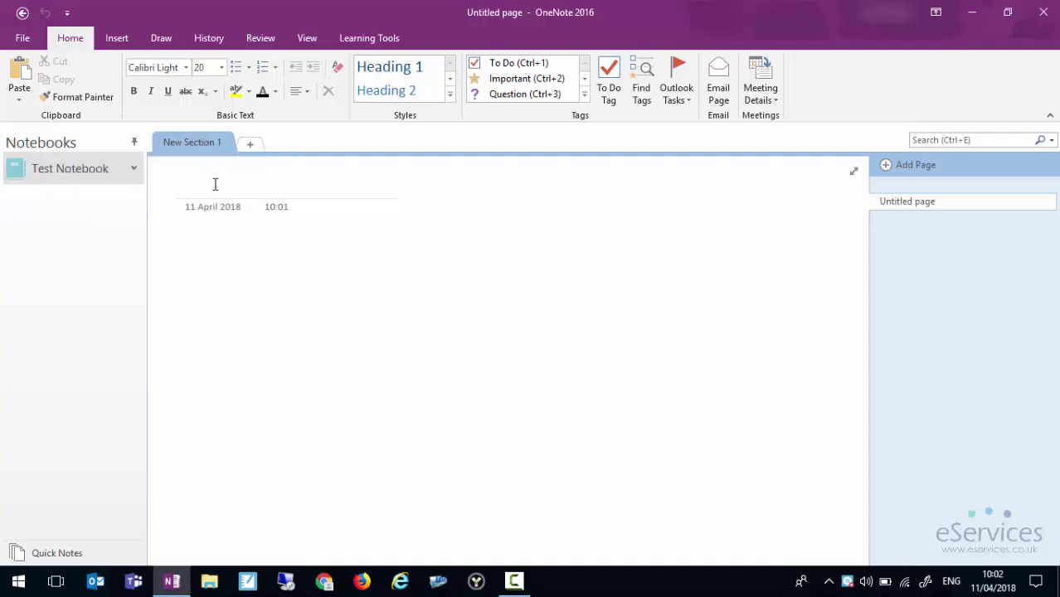
# - Rename the notebook's first section as Meetings and title its page 11th April 2018
pyautogui.doubleClick(190, 141)
pyautogui.press('Return')
pyautogui.click(286, 184)
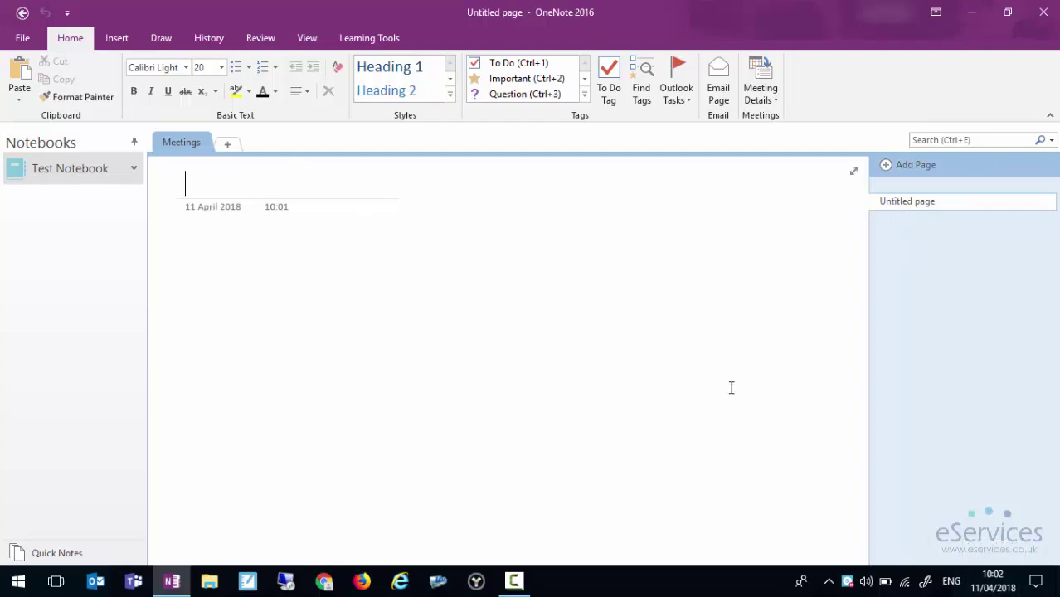
pyautogui.write('11th April 2018')
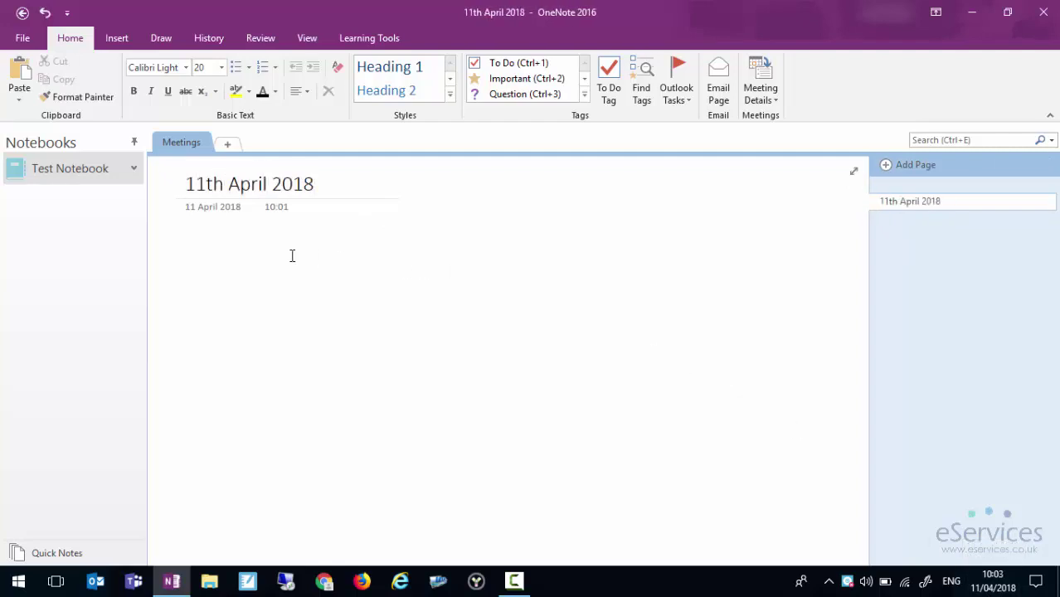
pyautogui.press('Return')
# - Add a second page to the Meetings section and title it 12th April 2018
pyautogui.click(912, 166)
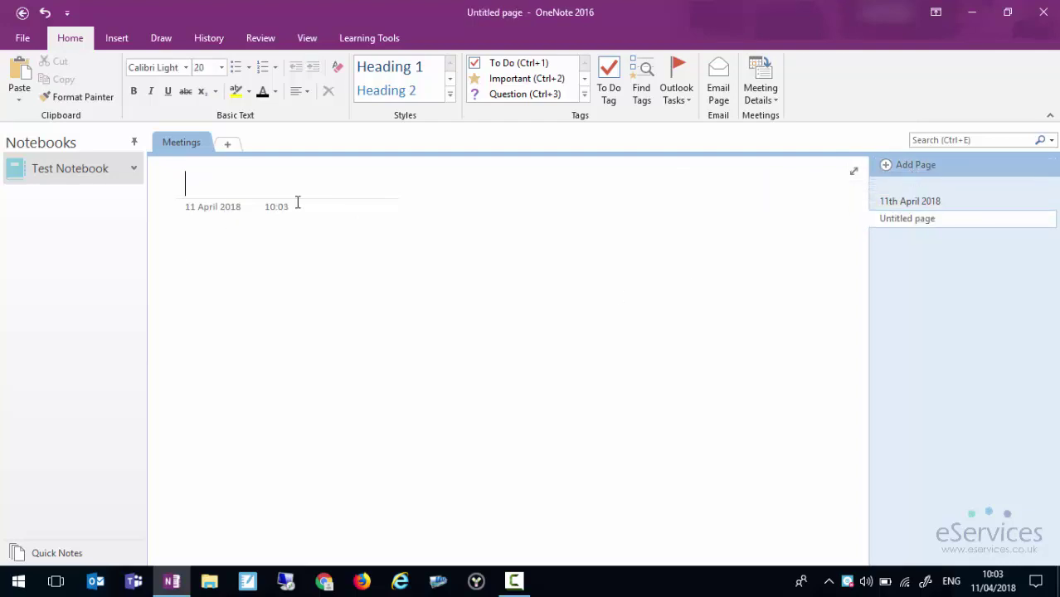
pyautogui.write('12th April 2018')
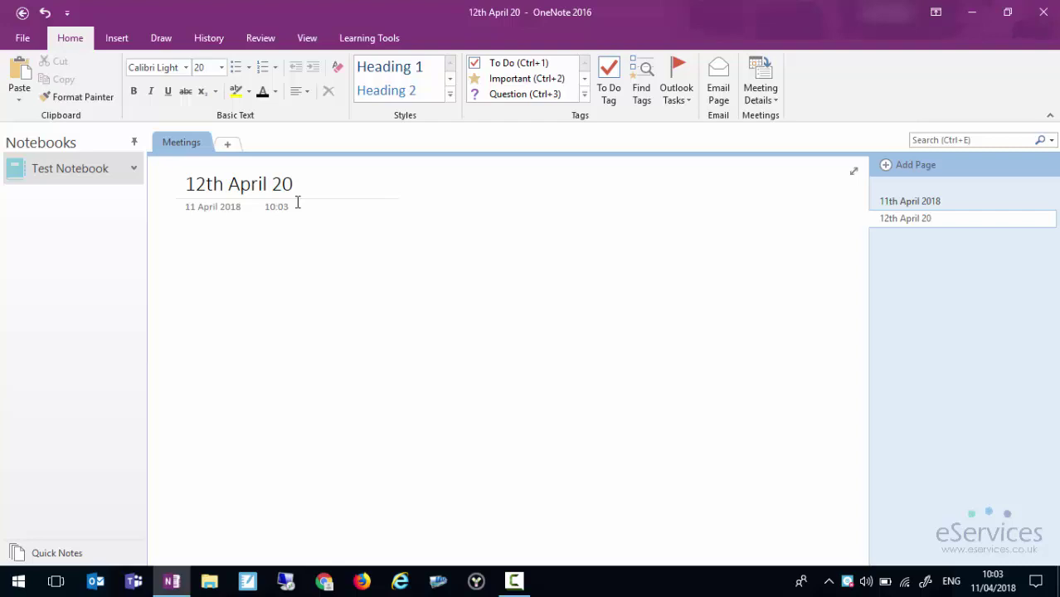
pyautogui.click(280, 303)
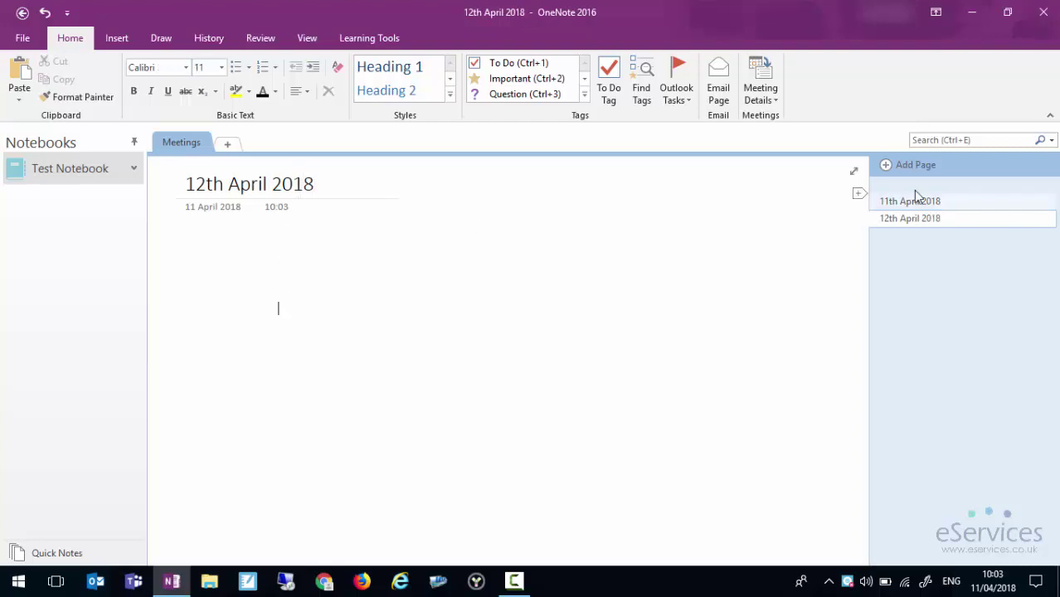
# - Switch back and forth between the 11th April 2018 and 12th April 2018 pages to compare them
pyautogui.click(904, 201)
pyautogui.click(894, 218)
pyautogui.click(896, 202)
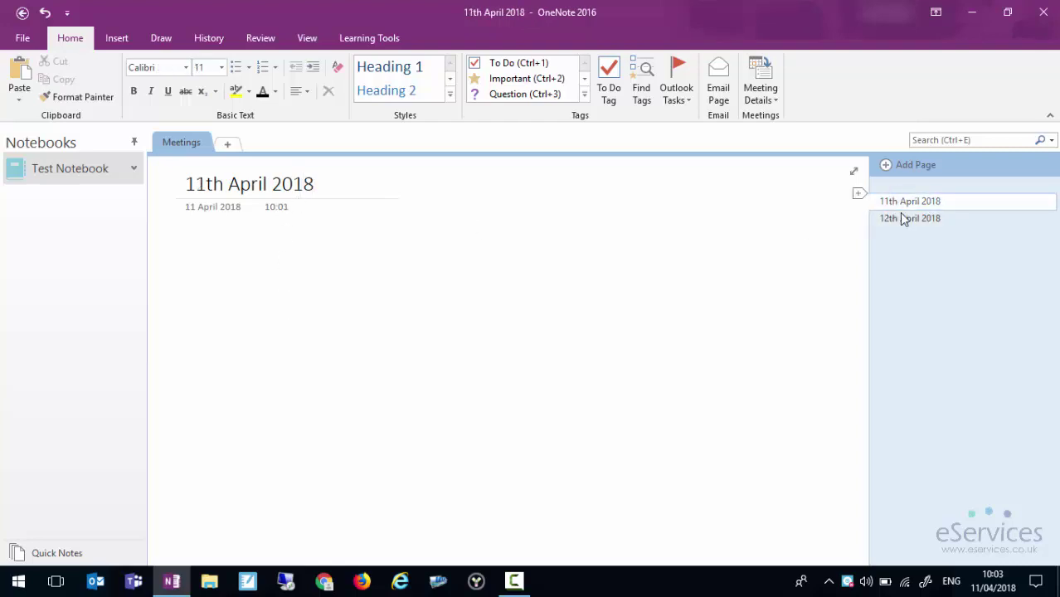
pyautogui.click(902, 218)
pyautogui.click(904, 203)
# - Add a new section named CPD and title its first page One Note Training
pyautogui.click(228, 146)
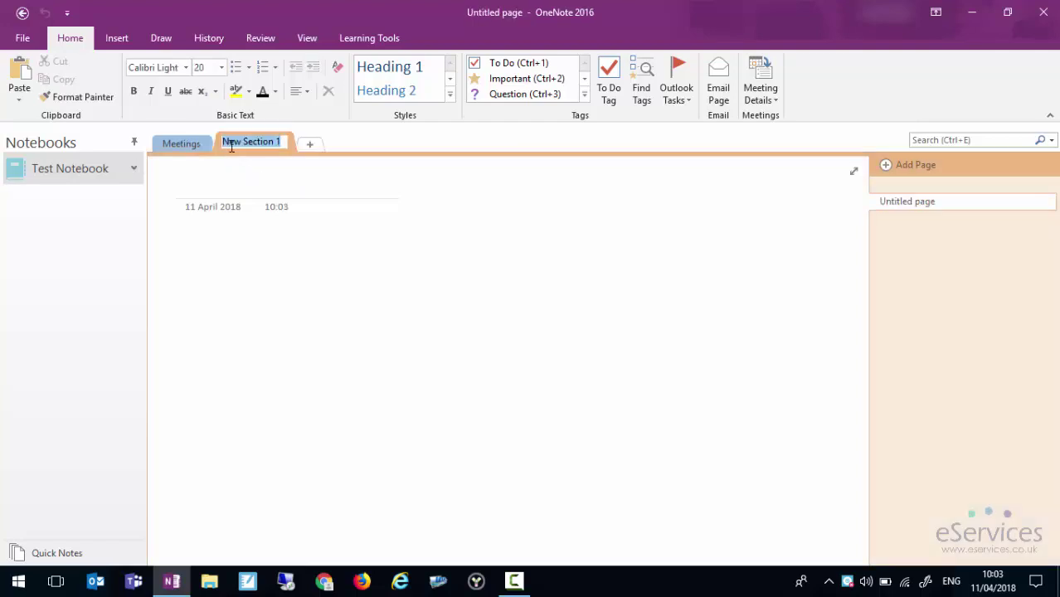
pyautogui.write('CPD')
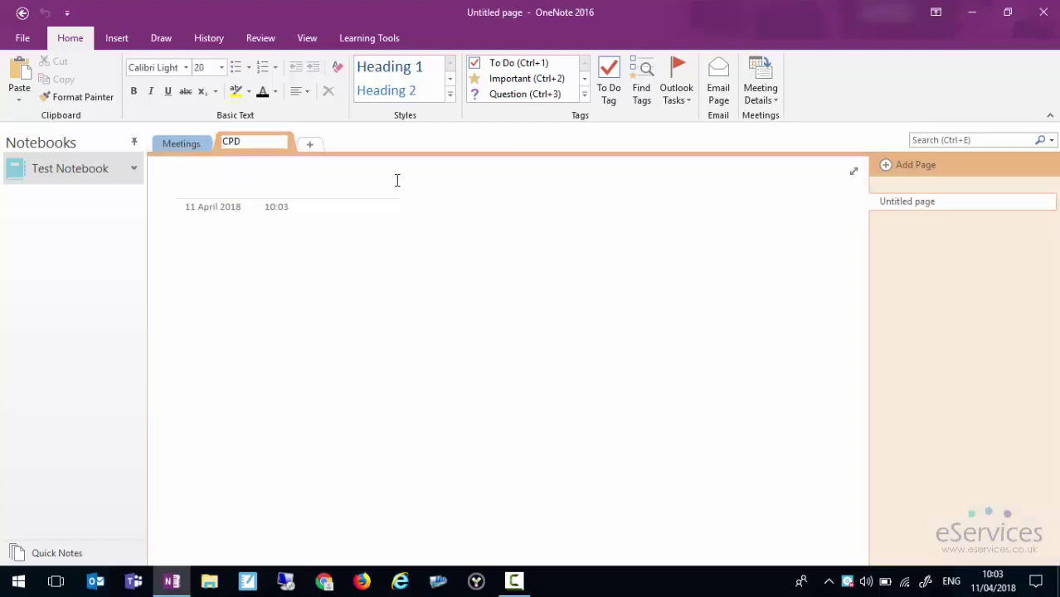
pyautogui.press('Return')
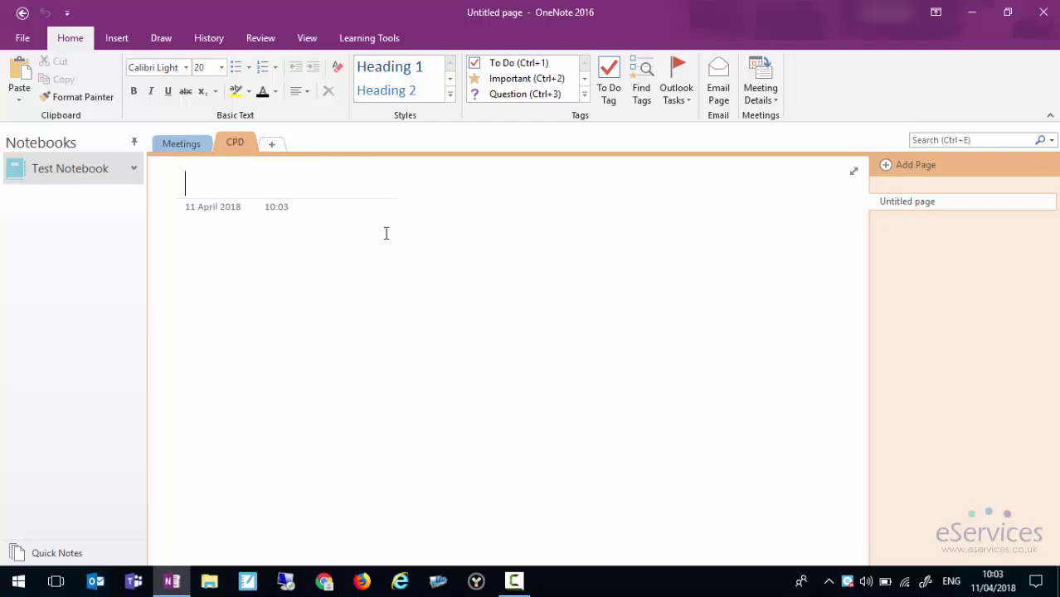
pyautogui.write('One No')
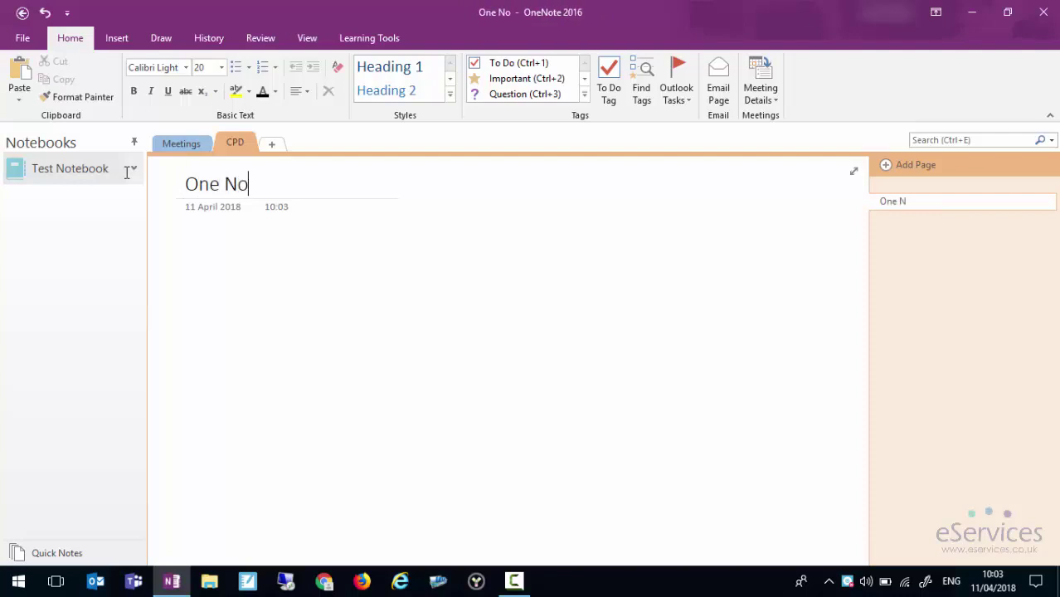
pyautogui.write('te Training')
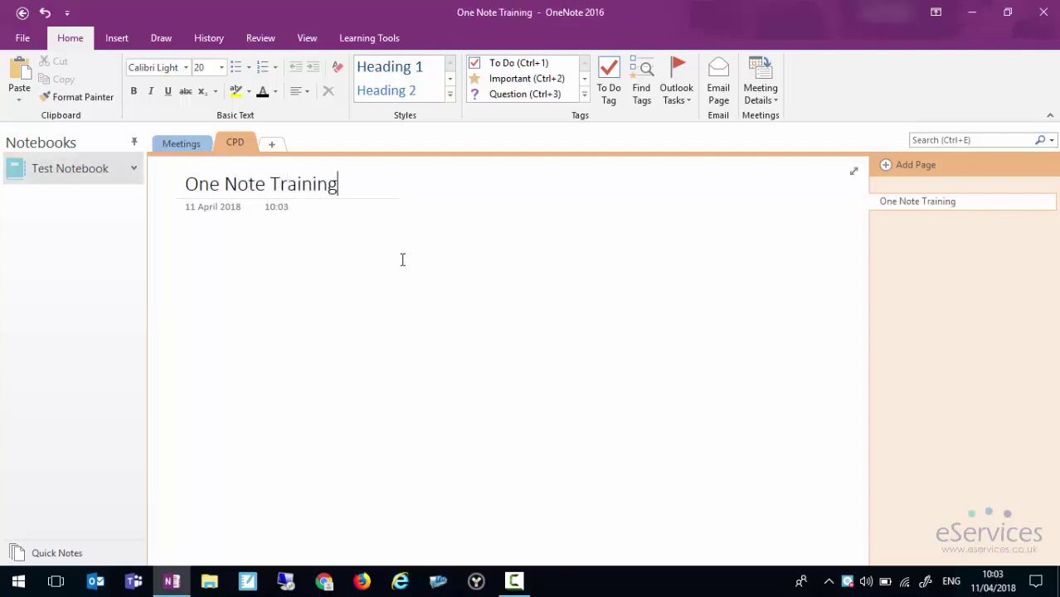
pyautogui.click(314, 257)
# - Add another page to the CPD section and title it Word Training
pyautogui.click(913, 166)
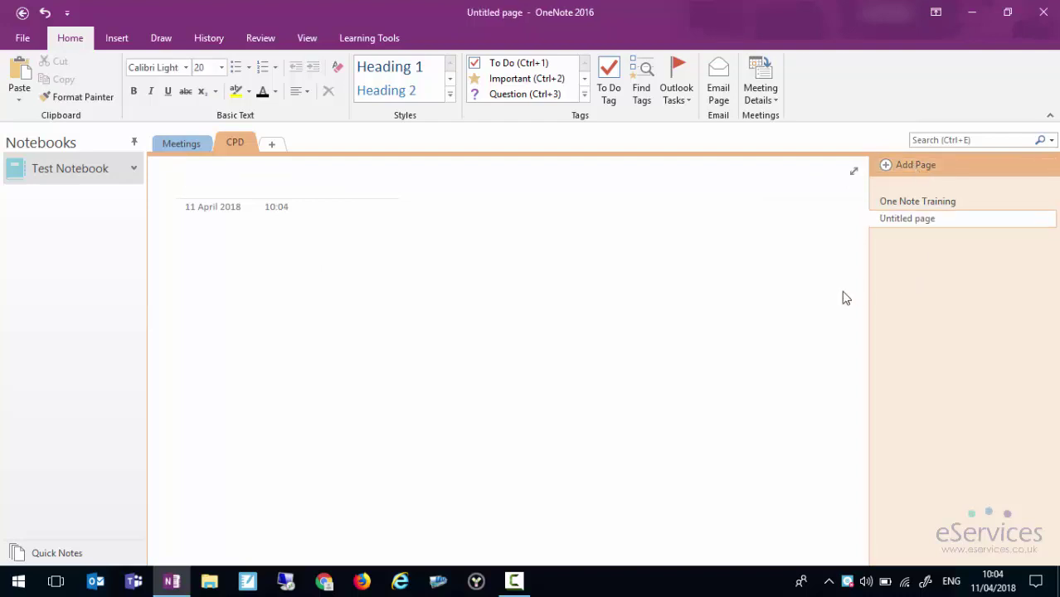
pyautogui.write('Word Training')
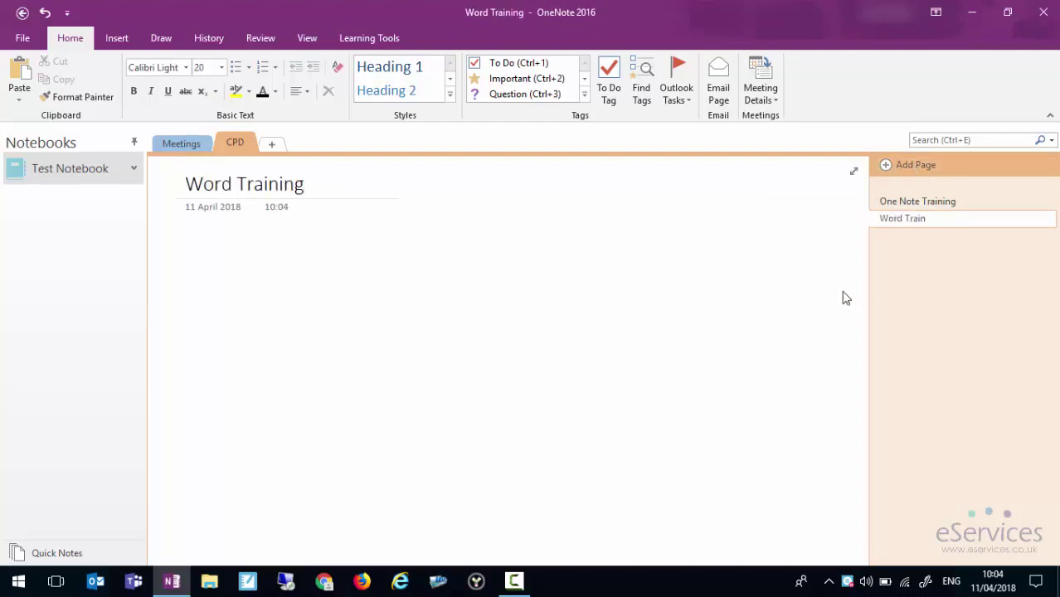
pyautogui.press('Return')
# - Write the note "You can type anything" on the 11th April 2018 page of the Meetings section
pyautogui.click(185, 143)
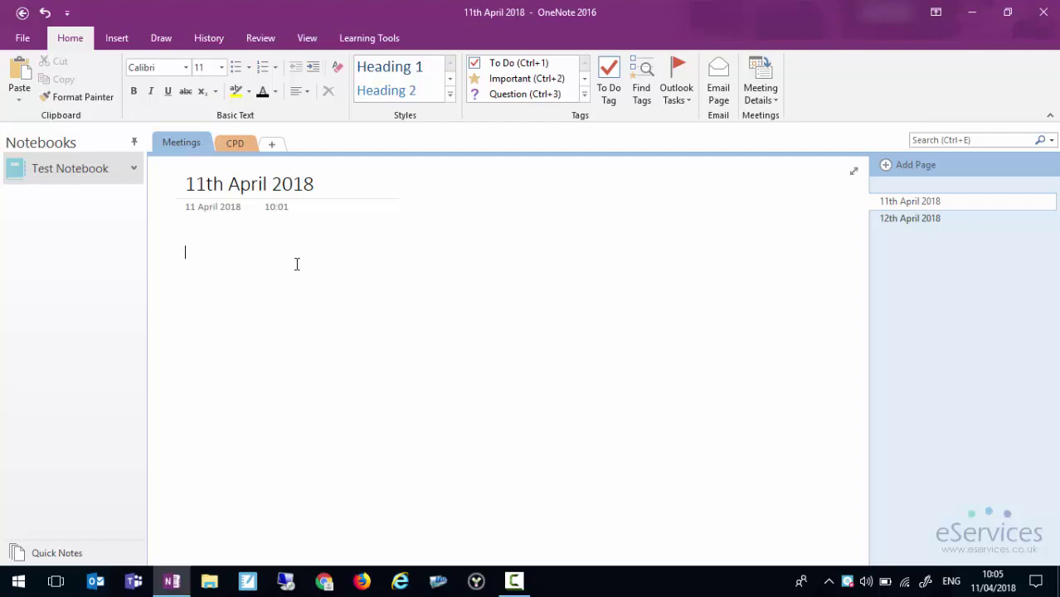
pyautogui.write('You can')
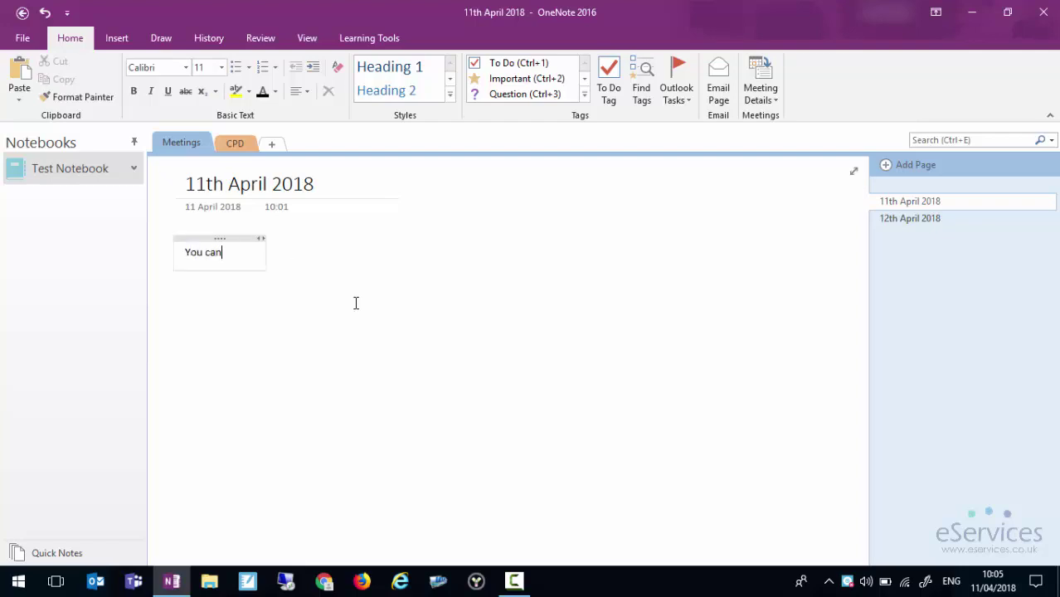
pyautogui.write(' type anything')
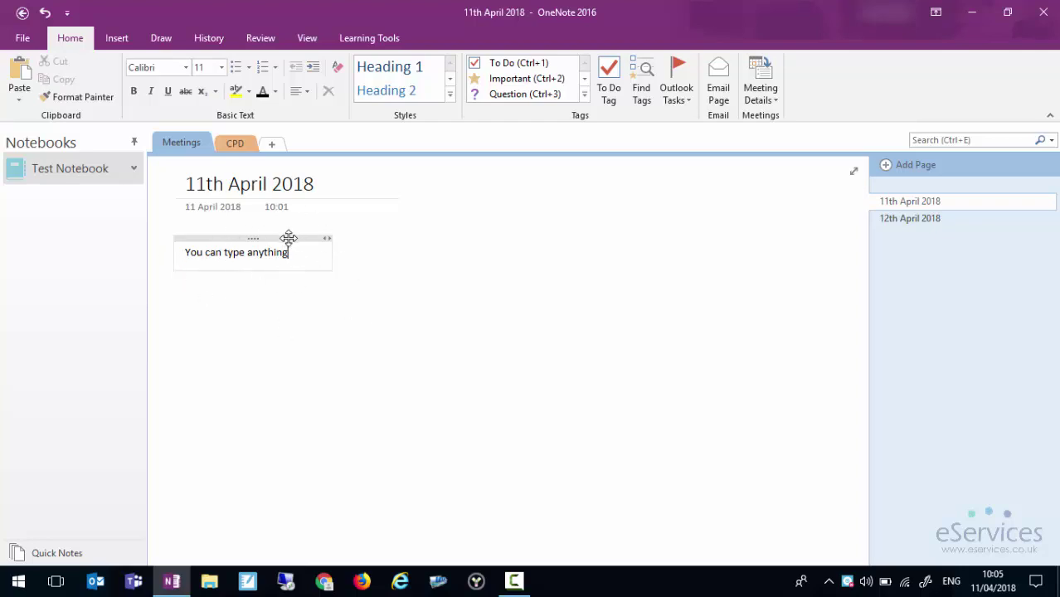
# - Move the note container down the page and back beneath the title, and adjust its width to fit the text closely
pyautogui.moveTo(289, 237); pyautogui.dragTo(350, 424)
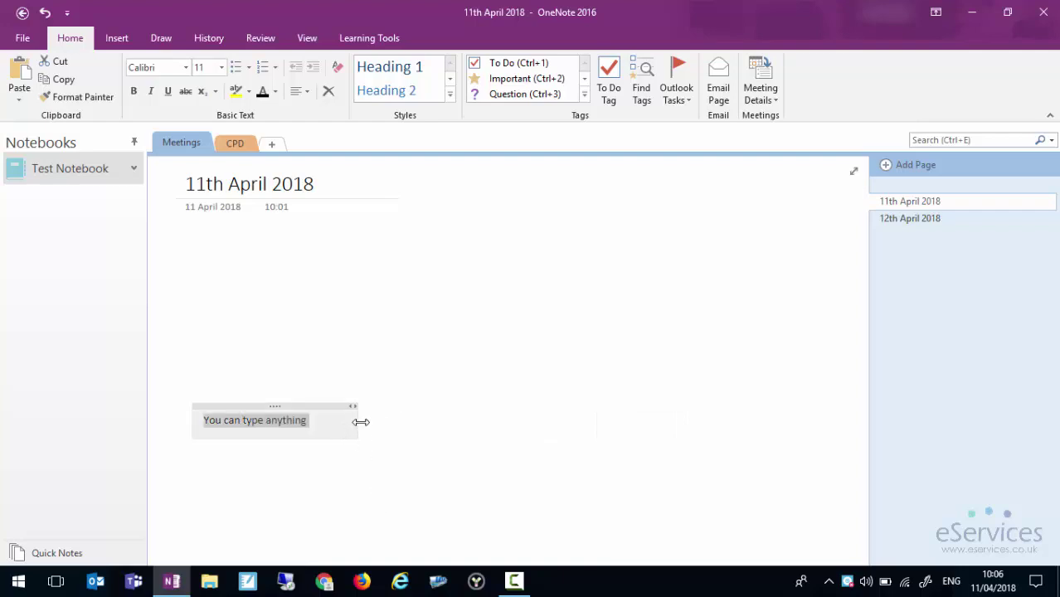
pyautogui.moveTo(320, 407); pyautogui.dragTo(336, 238)
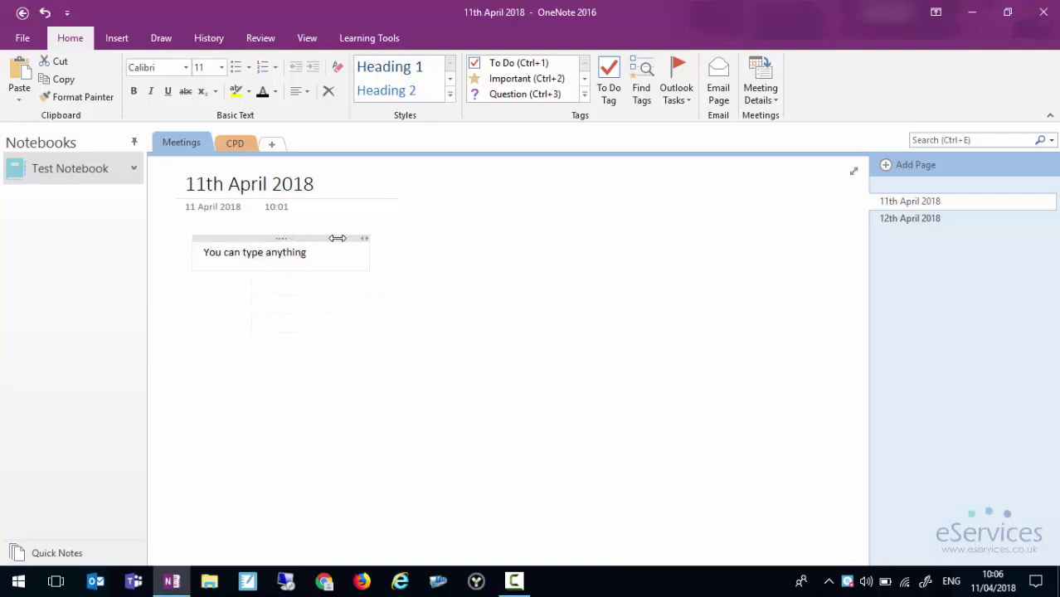
pyautogui.click(333, 265)
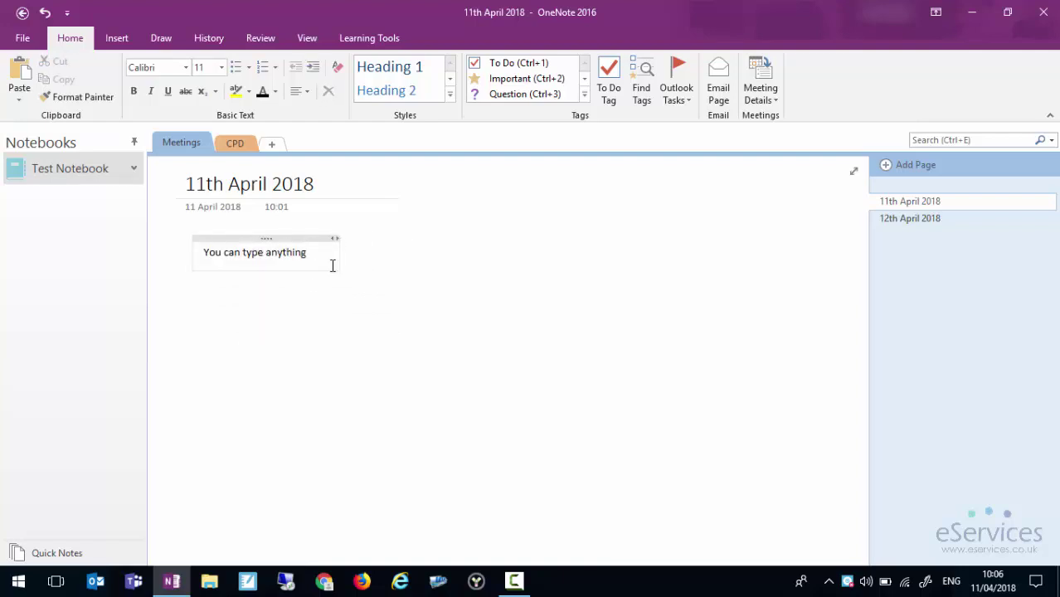
# - Extend the note with a second "You can type anything." and paste copies of the text repeatedly to form a long paragraph
pyautogui.write('You can type anything.')
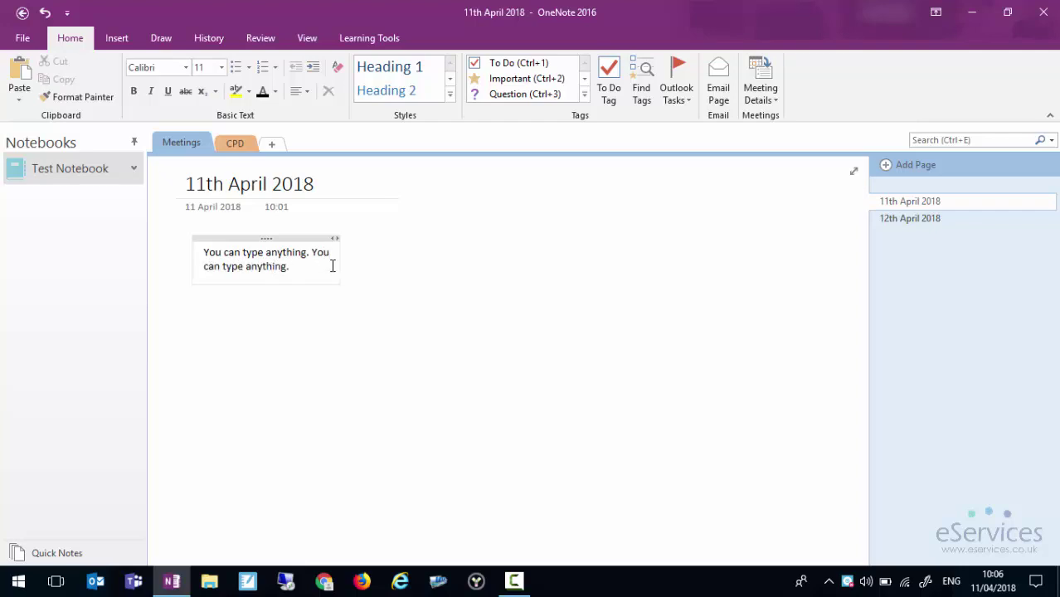
pyautogui.tripleClick(333, 265)
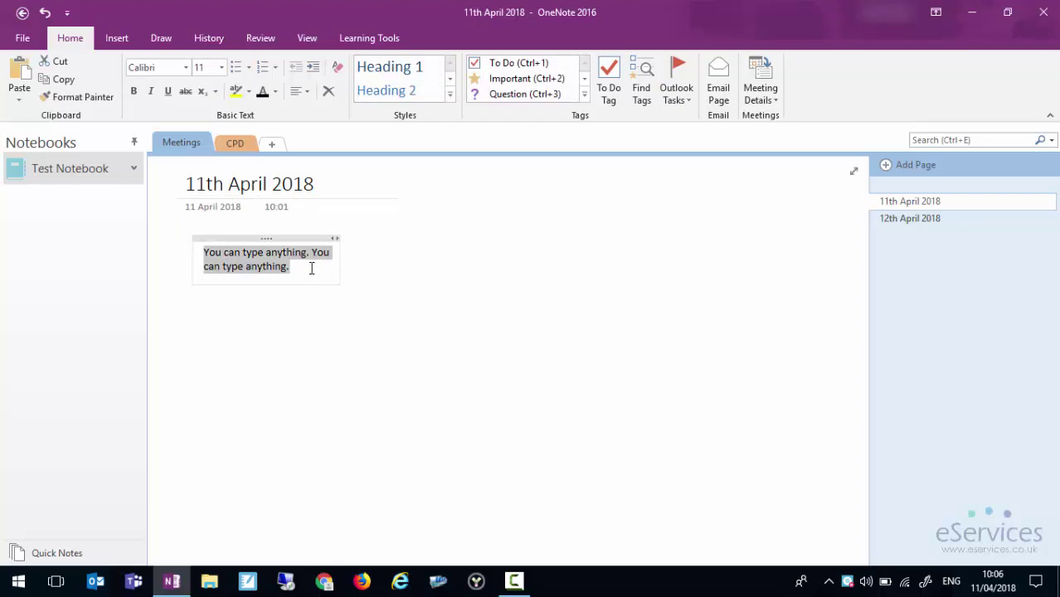
pyautogui.hotkey('ctrl', 'v')
pyautogui.hotkey('ctrl', 'v')
pyautogui.hotkey('ctrl', 'v')
pyautogui.hotkey('ctrl', 'v')
pyautogui.hotkey('ctrl', 'v')
pyautogui.hotkey('ctrl', 'v')
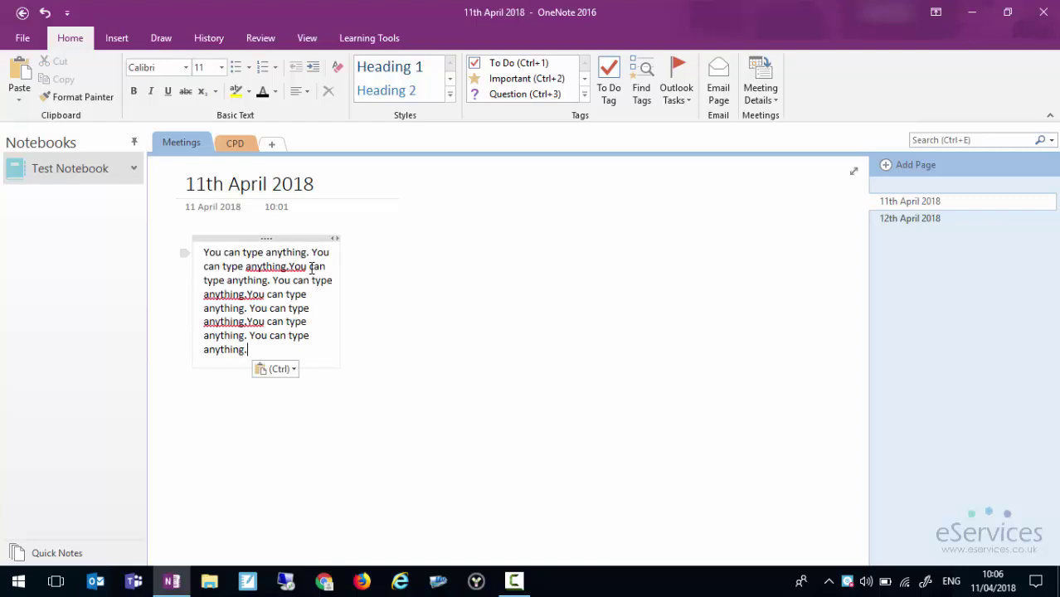
pyautogui.write('You can type anything. You can type anything.')
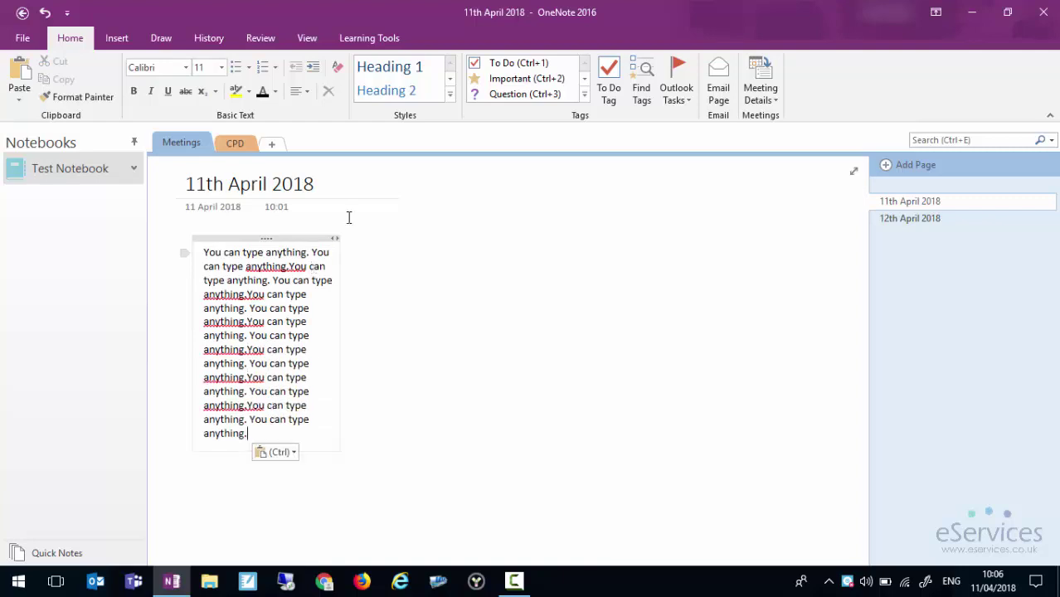
# - Move the slightly widened note container to the right side of the page and paste a copy of its text into the empty area beside it
pyautogui.moveTo(336, 238); pyautogui.dragTo(751, 235)
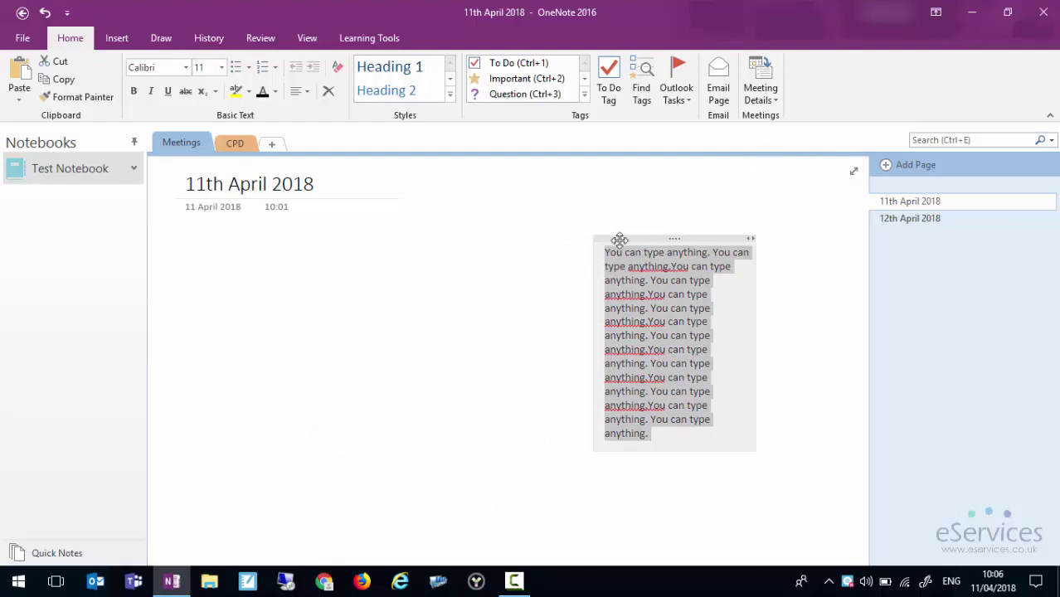
pyautogui.click(305, 307)
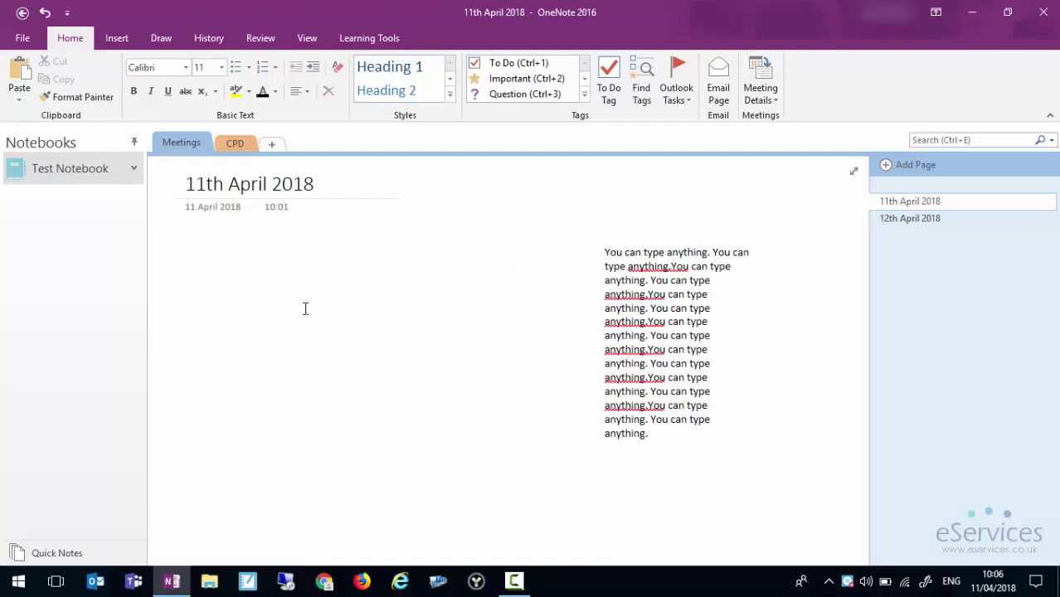
pyautogui.write('You can type anything. You can type anything.You can type anything. You can type anything.You can type anything. You can type anything.You can type anything. You can type anything.You can type anything. You can type anything.You can type anything. You can type anything.You can type anything. You can type anything.')
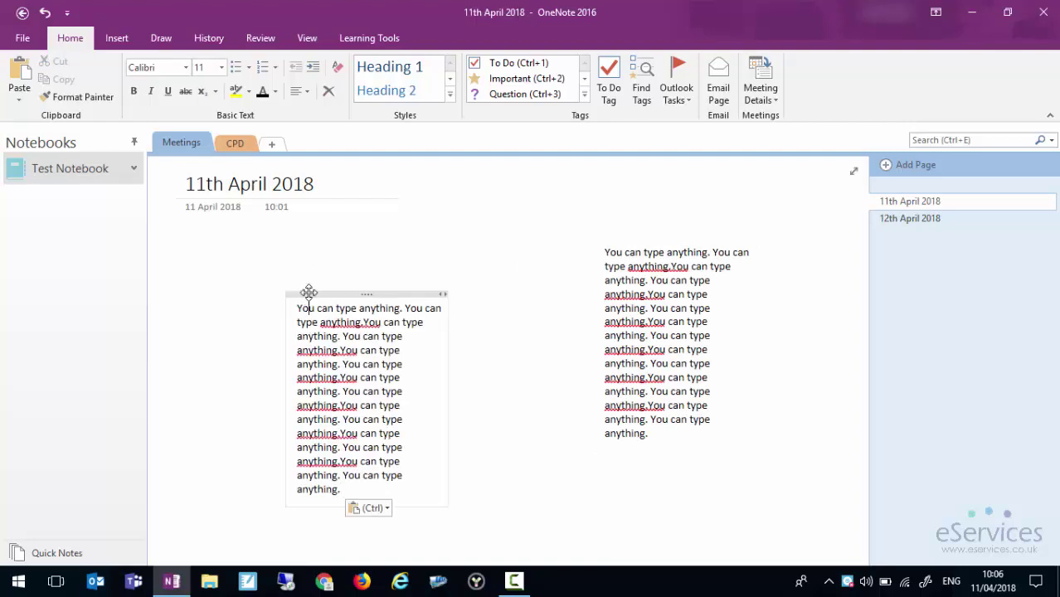
# - Move the pasted note container further down the page, below and to the left of the original note
pyautogui.moveTo(310, 291); pyautogui.dragTo(236, 530)
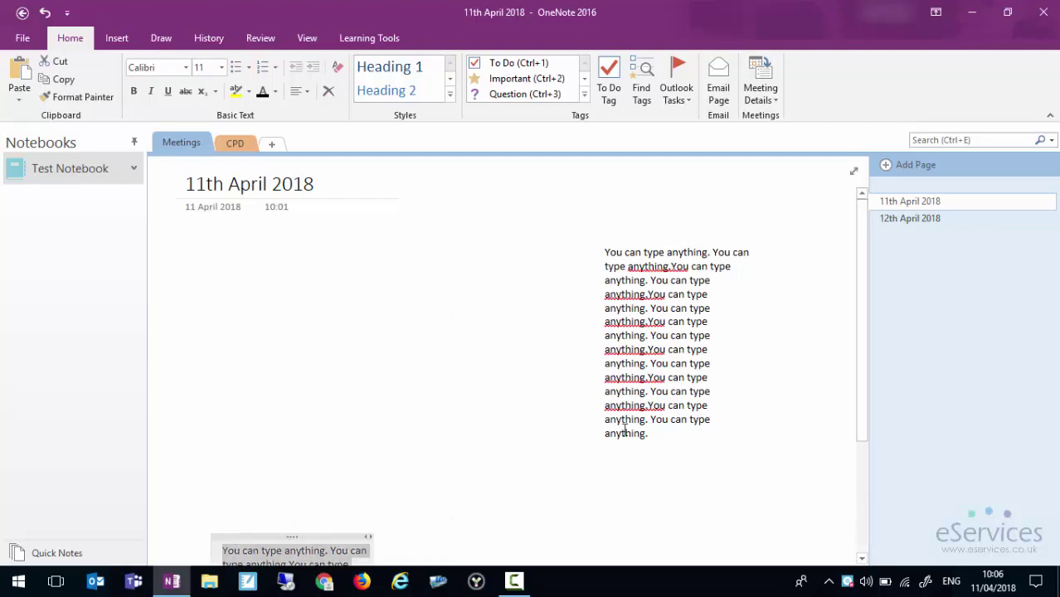
pyautogui.moveTo(863, 217); pyautogui.dragTo(866, 416)
pyautogui.scroll(-1, 341, 340)
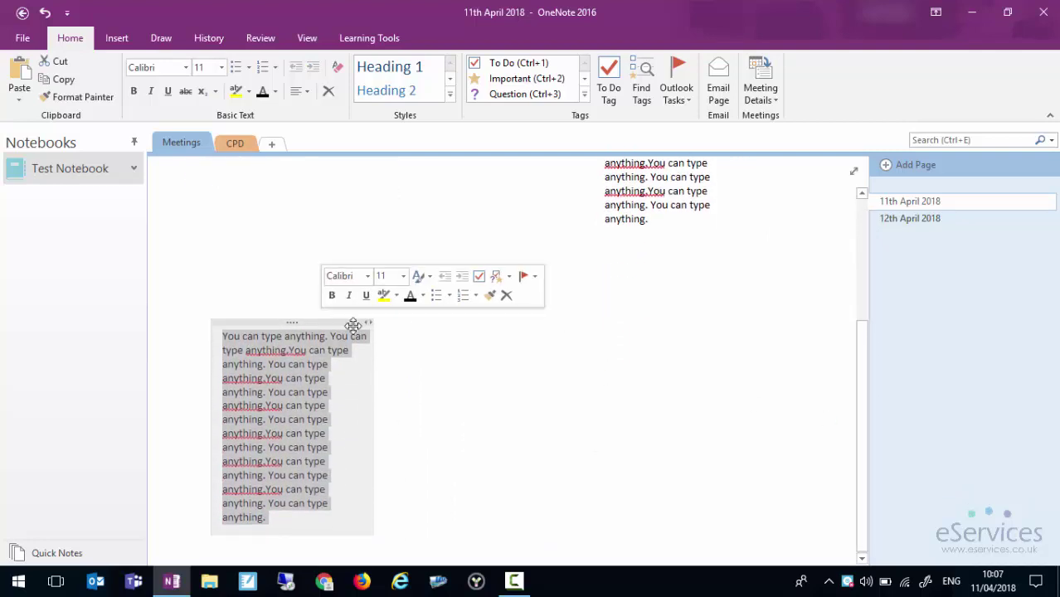
# - Paste another copy of the text to the right of the second note and move its container further down the page
pyautogui.click(529, 397)
pyautogui.write('You can type anything. You can type anything.You can type anything. You can type anything.You can type anything. You can type anything.You can type anything. You can type anything.You can type anything. You can type anything.You can type anything. You can type anything.You can type anything. You can type anything.')
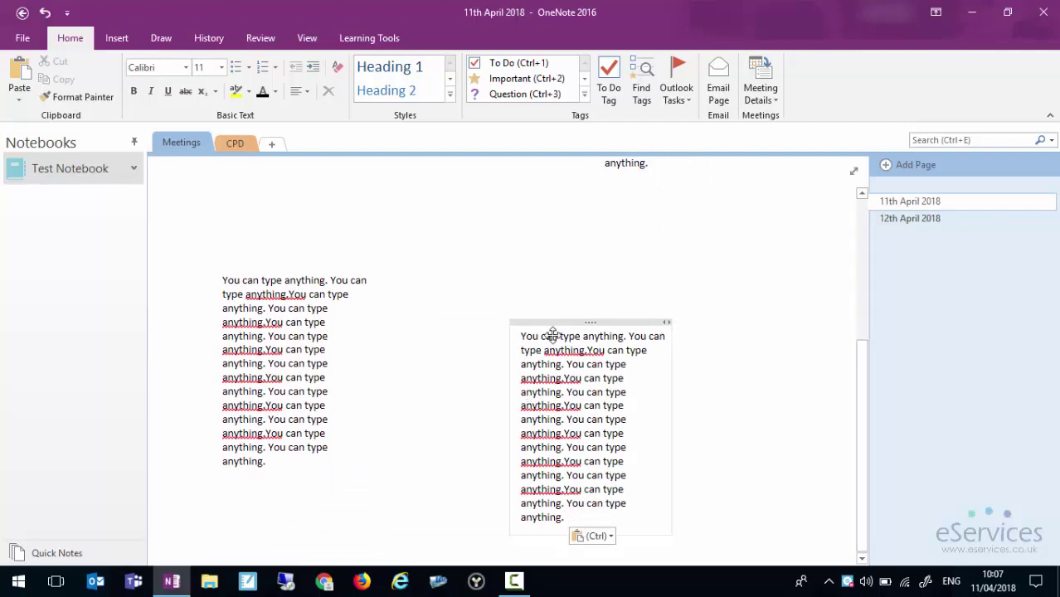
pyautogui.moveTo(553, 335); pyautogui.dragTo(591, 521)
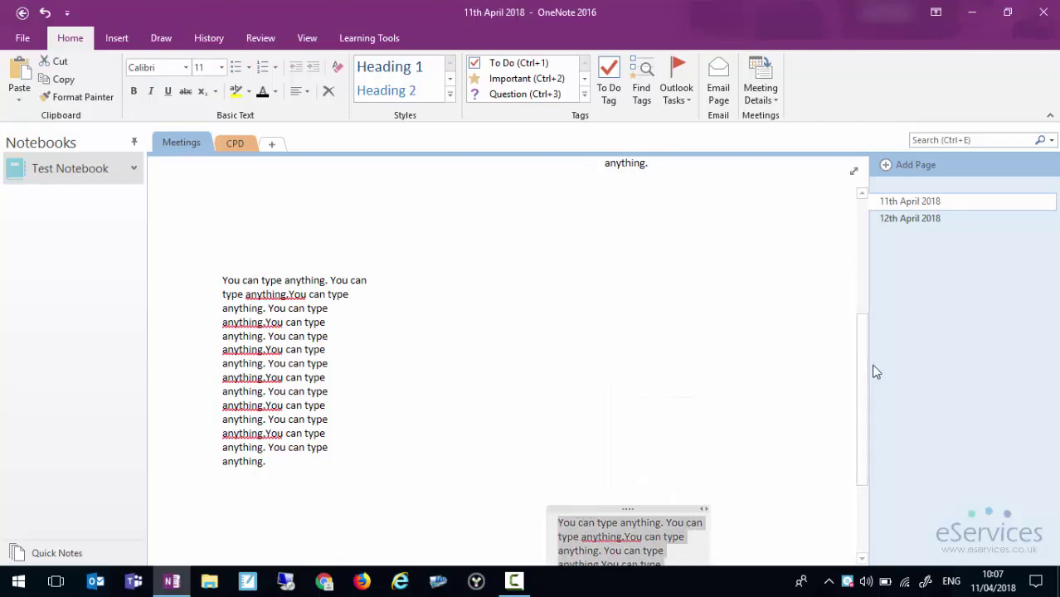
pyautogui.moveTo(863, 373); pyautogui.dragTo(865, 423)
pyautogui.moveTo(580, 344); pyautogui.dragTo(611, 233)
# - Widen the lowest note container towards the right so its text spreads over fewer lines, and narrow it again
pyautogui.moveTo(727, 232); pyautogui.dragTo(771, 233)
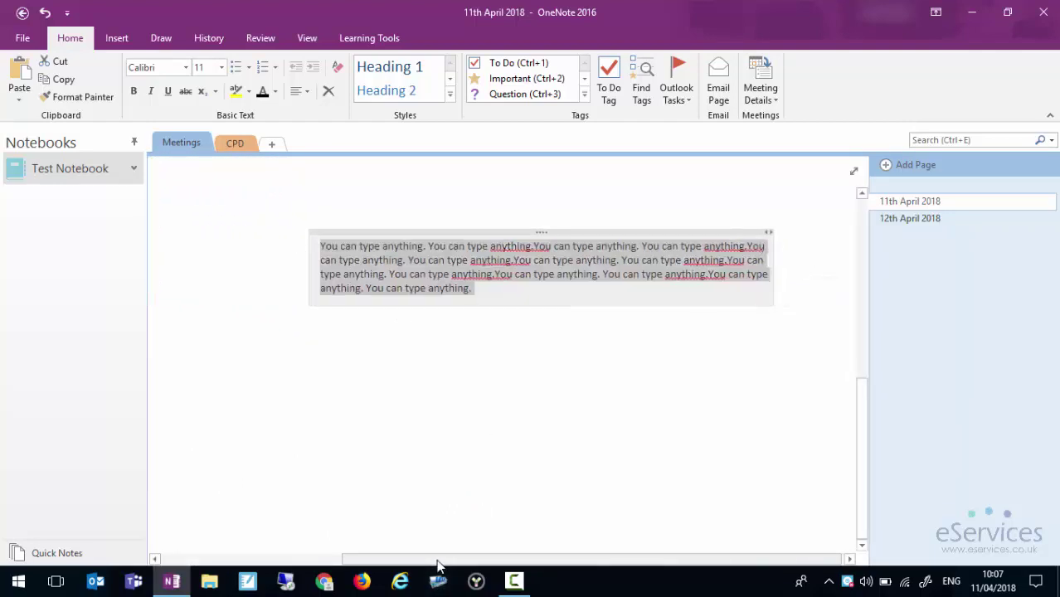
pyautogui.moveTo(438, 561); pyautogui.dragTo(693, 541)
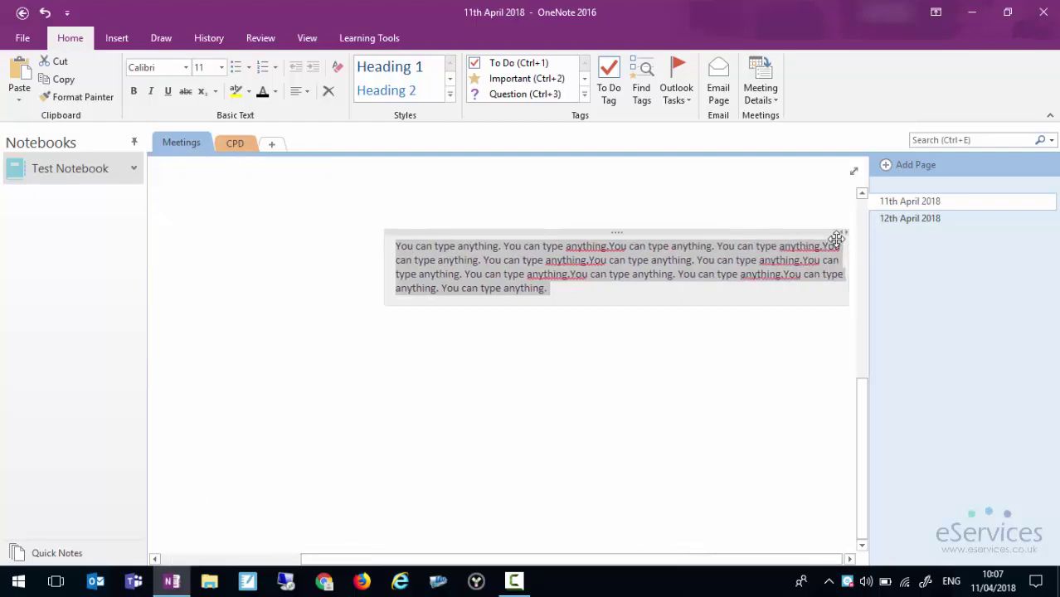
pyautogui.moveTo(836, 239); pyautogui.dragTo(557, 232)
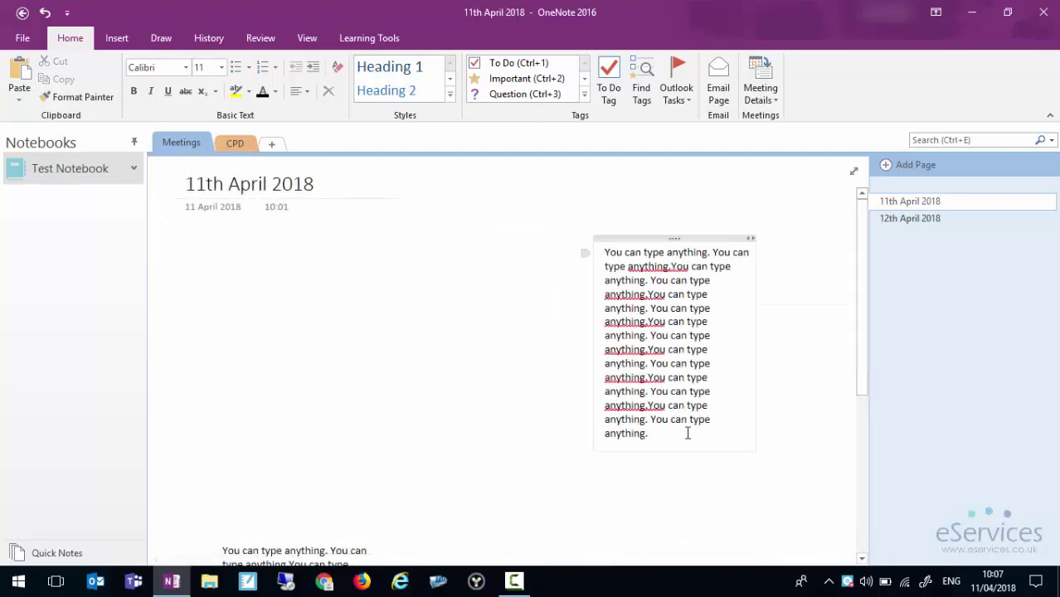
# - Add a note beneath the page title with "Agenda" in Heading 1 style and "Type the notes" on the line below
pyautogui.moveTo(661, 437); pyautogui.dragTo(655, 277)
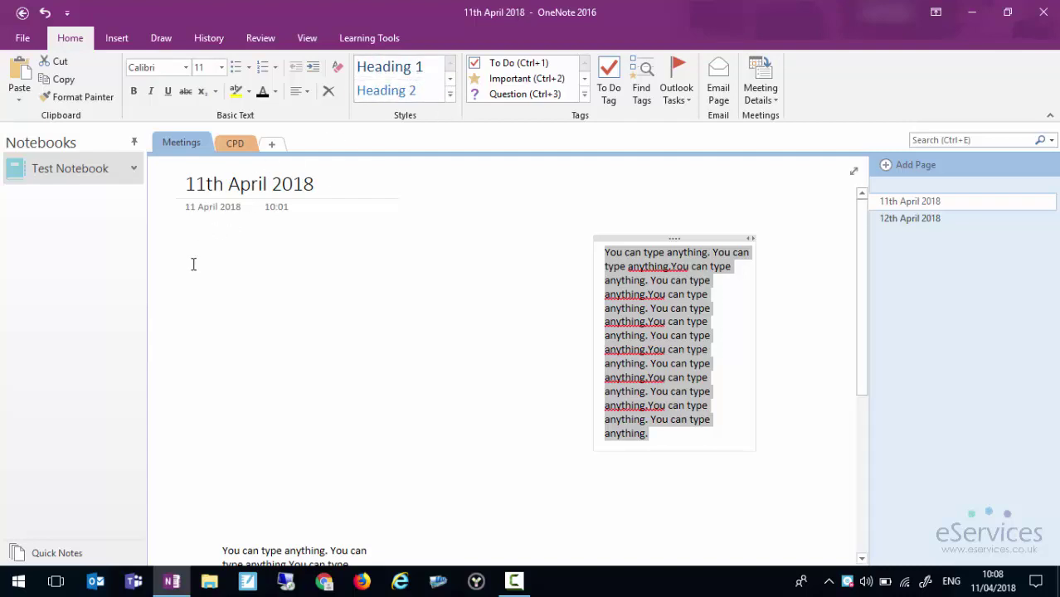
pyautogui.click(223, 270)
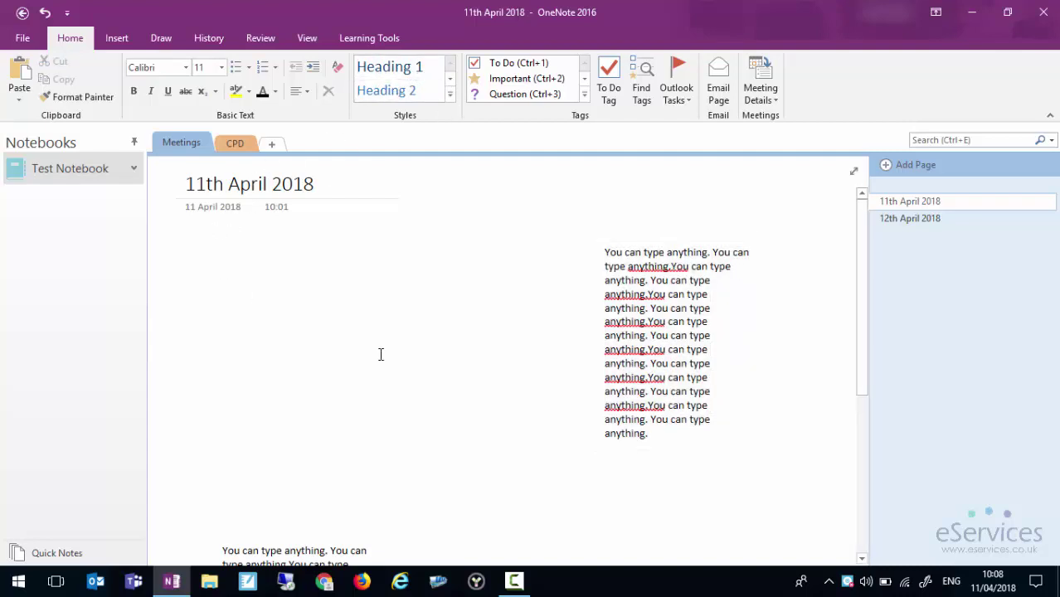
pyautogui.write('Agenda')
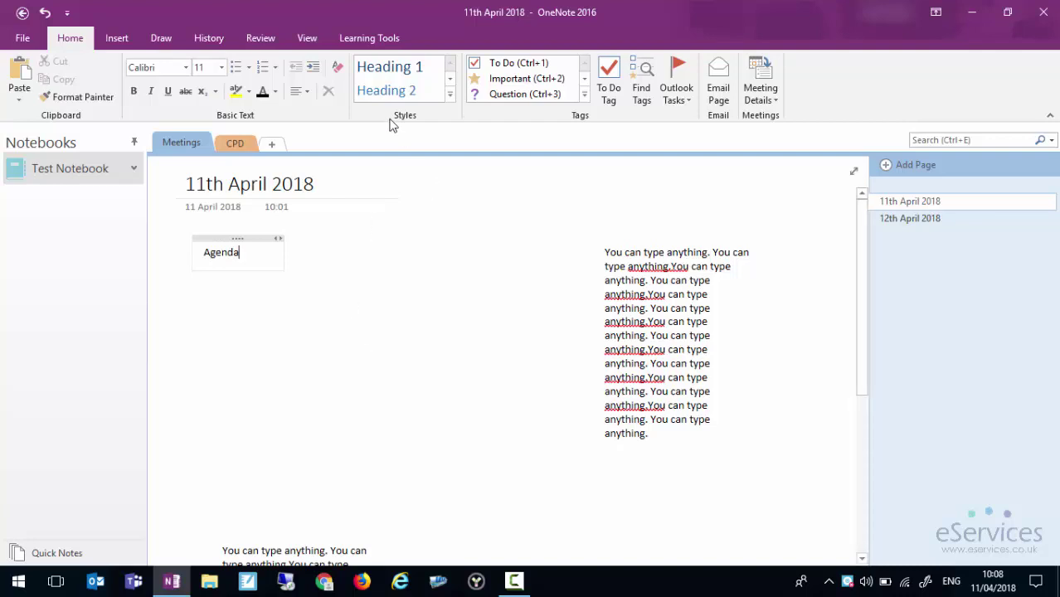
pyautogui.click(406, 68)
pyautogui.press('Return')
pyautogui.press('Return')
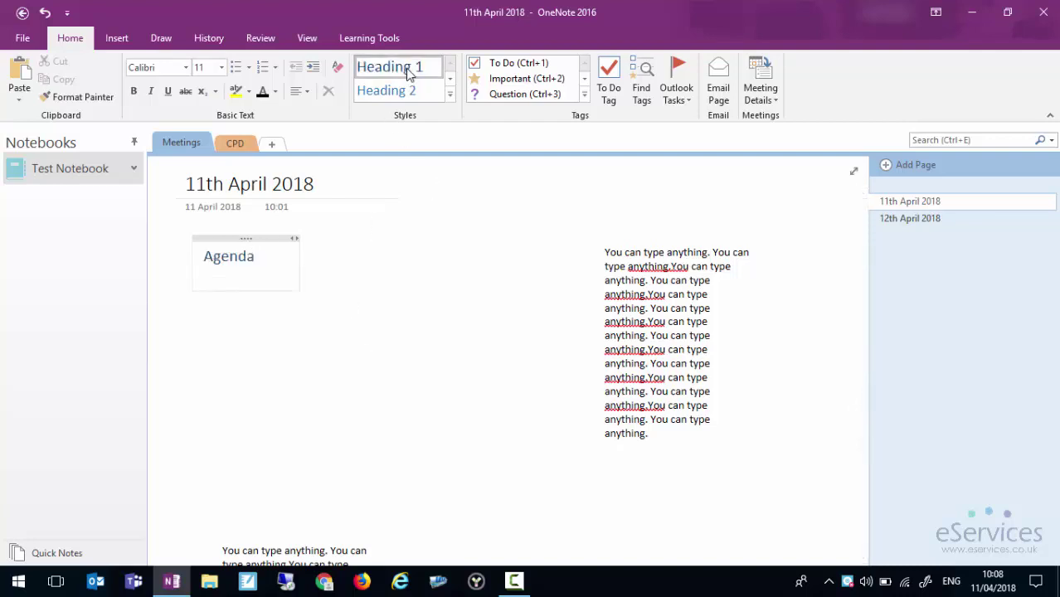
pyautogui.write('Type the notes')
pyautogui.press('Return')
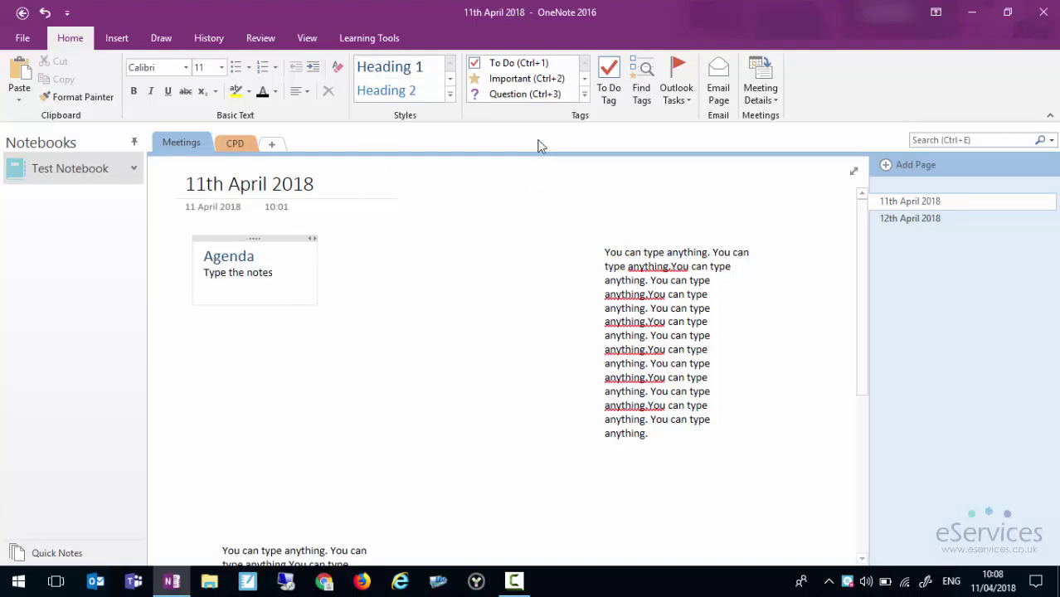
# - Add a separate note reading "Need to prepare report for SLT" below the agenda and tag it as To Do
pyautogui.click(585, 93)
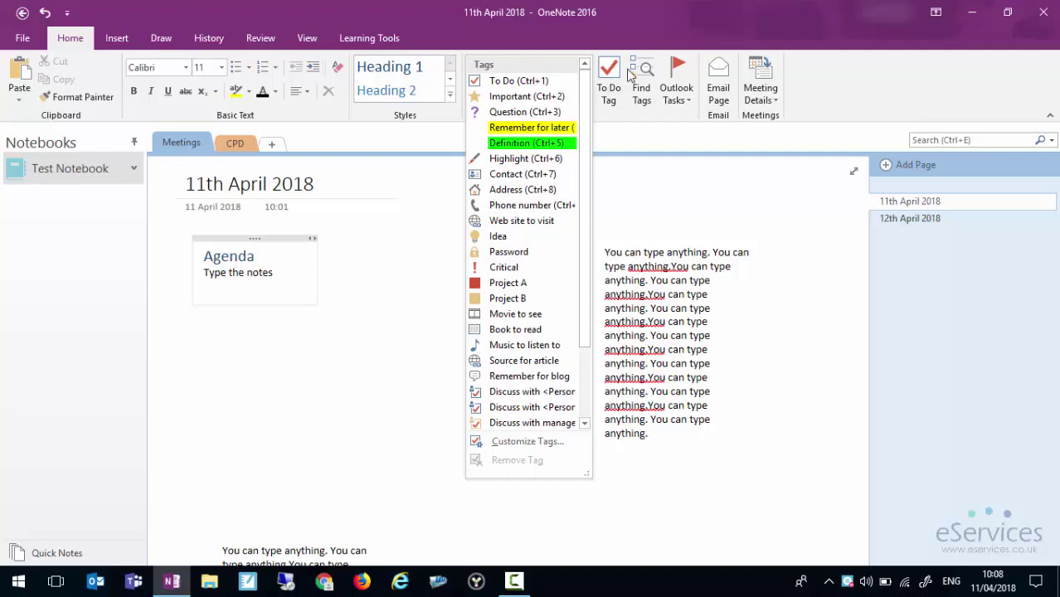
pyautogui.click(623, 21)
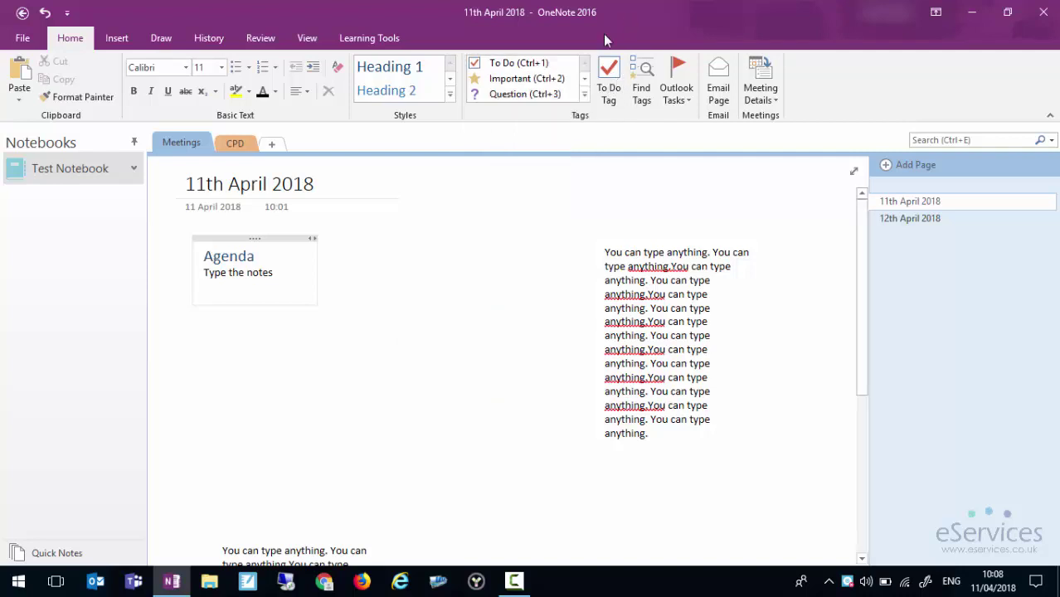
pyautogui.click(256, 375)
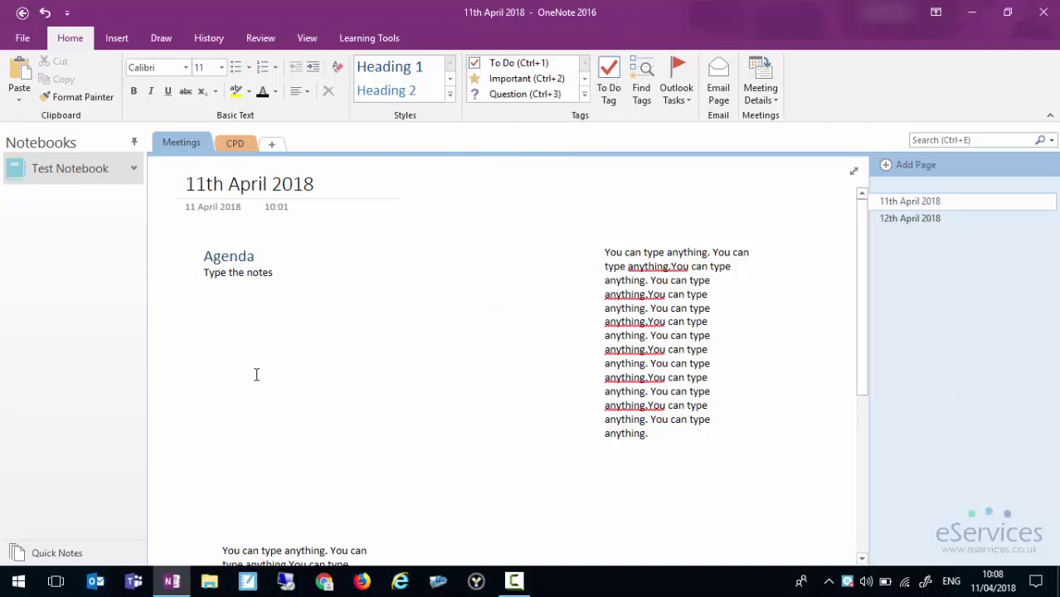
pyautogui.write('Need')
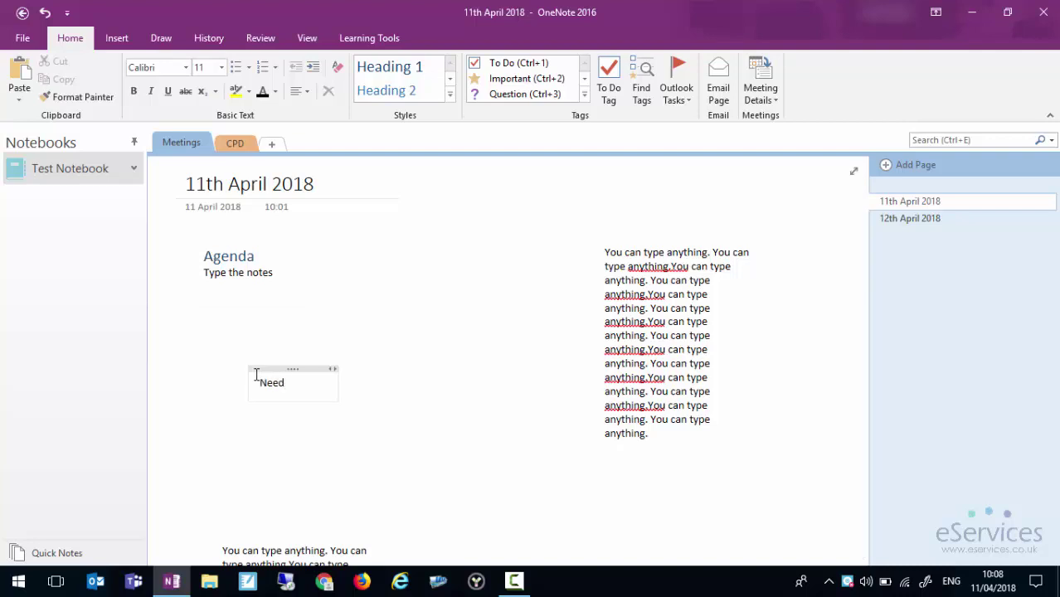
pyautogui.write(' to prepare repor')
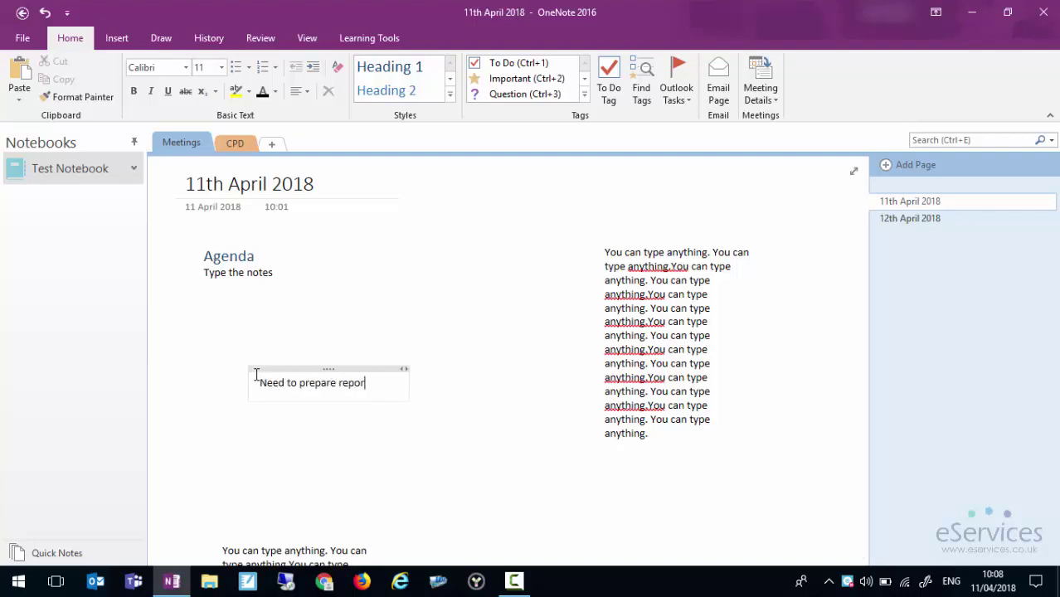
pyautogui.write('t for SLT')
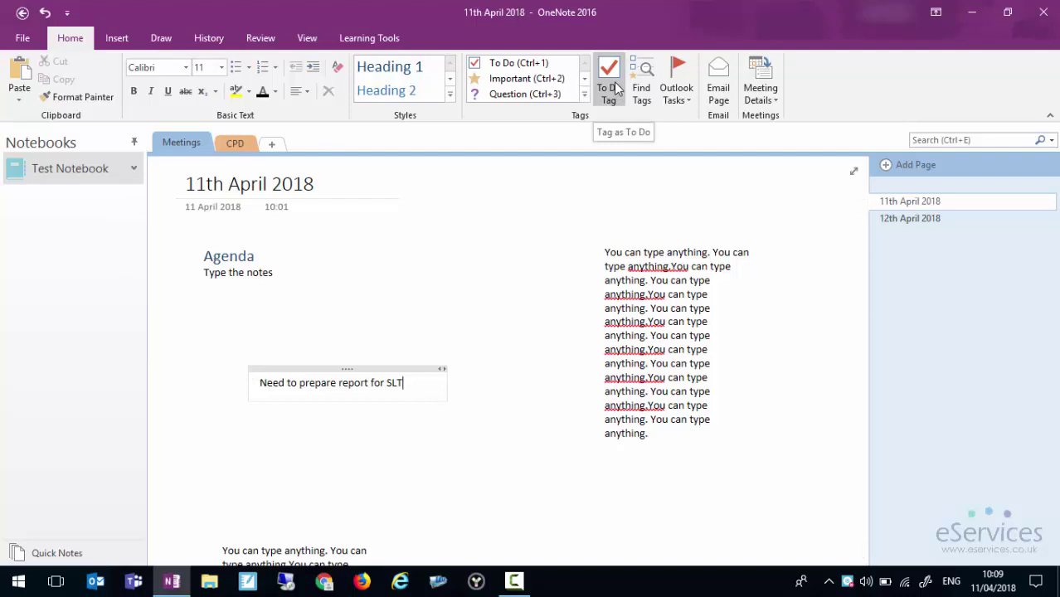
pyautogui.click(584, 94)
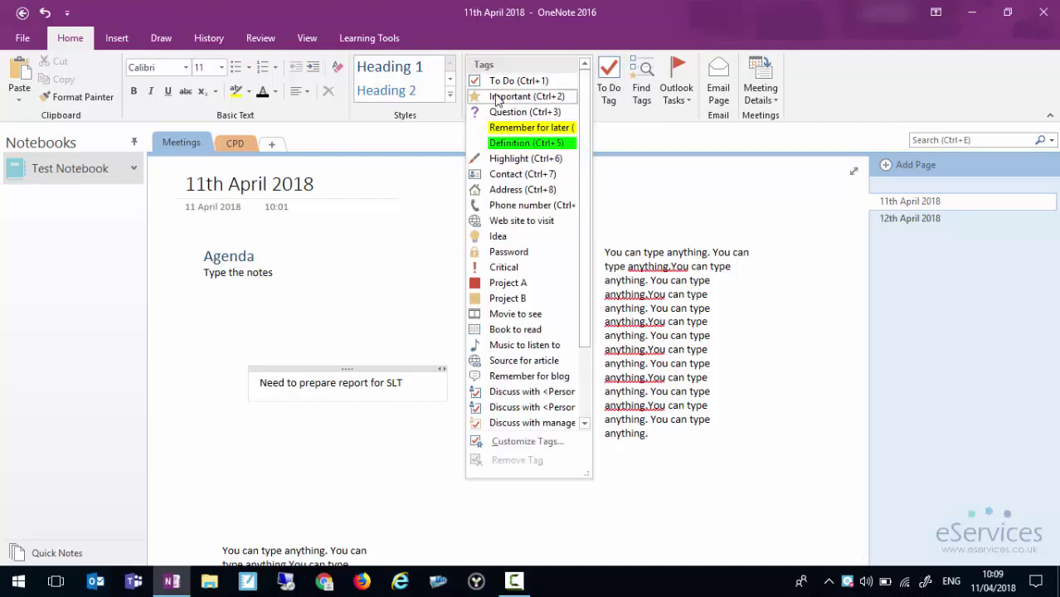
pyautogui.click(611, 81)
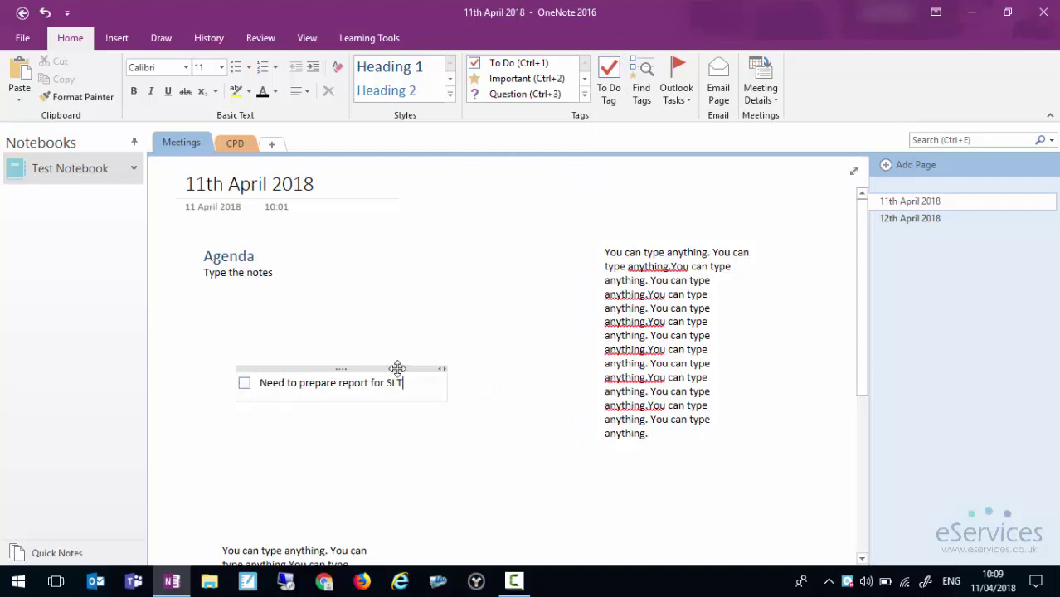
# - Add a second to-do item, "Inform staff about meeting next Friday", and tick both items as done
pyautogui.press('Return')
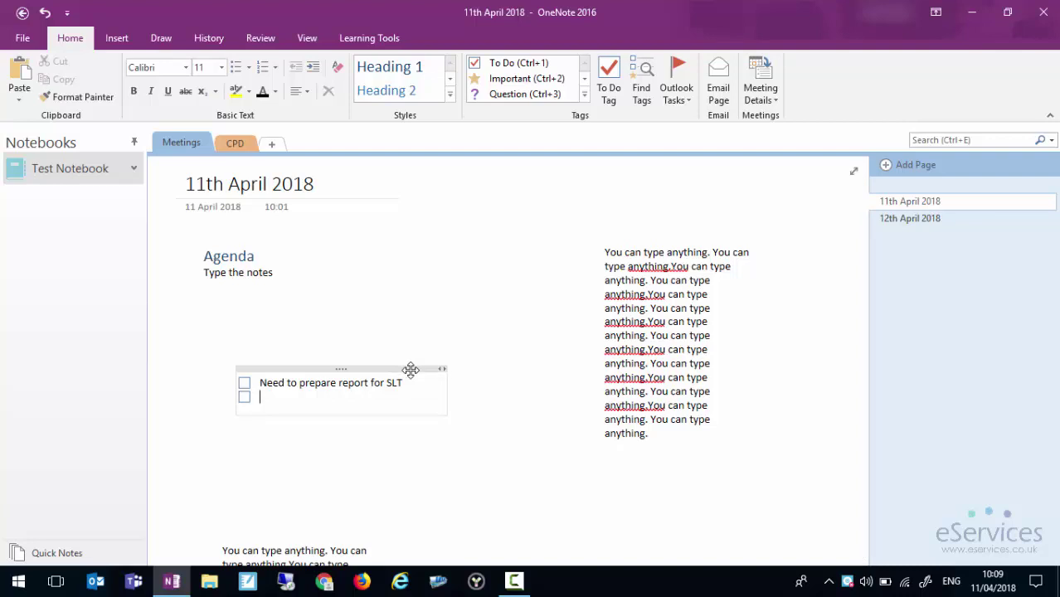
pyautogui.write('Inform staff about meeting nex')
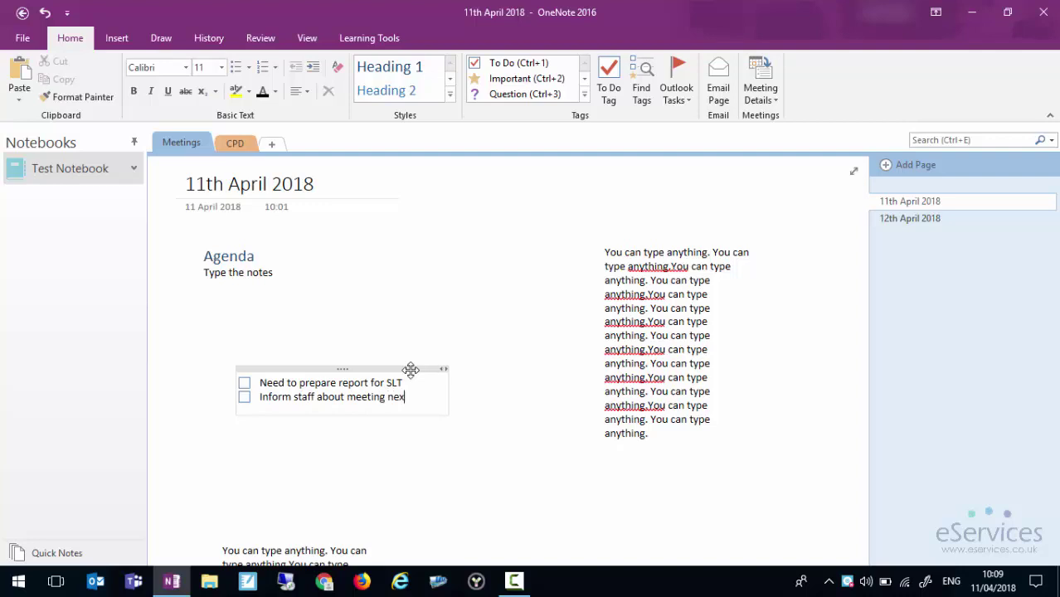
pyautogui.write('t Friday')
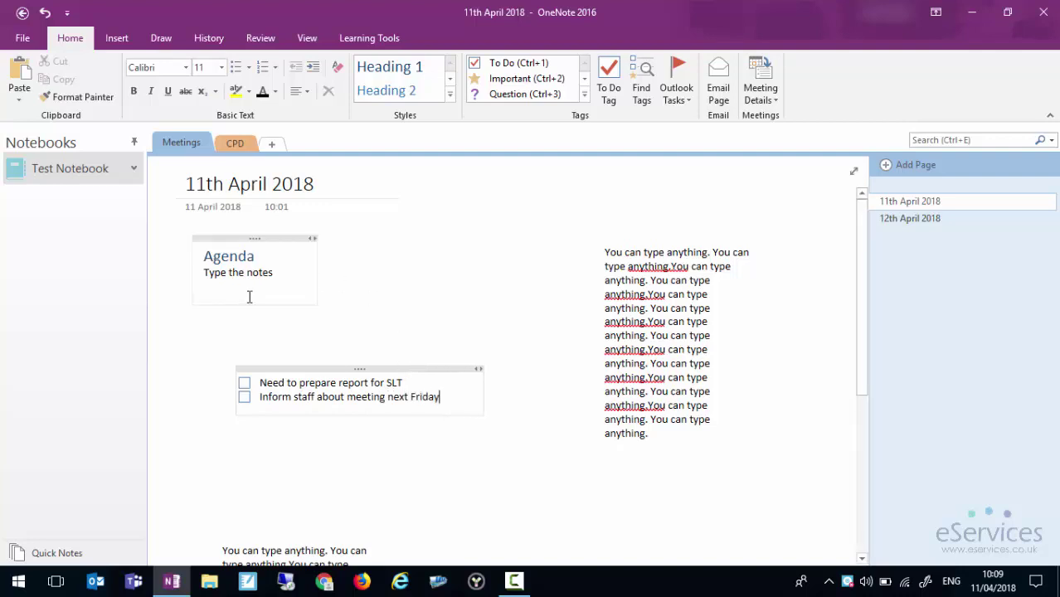
pyautogui.click(245, 385)
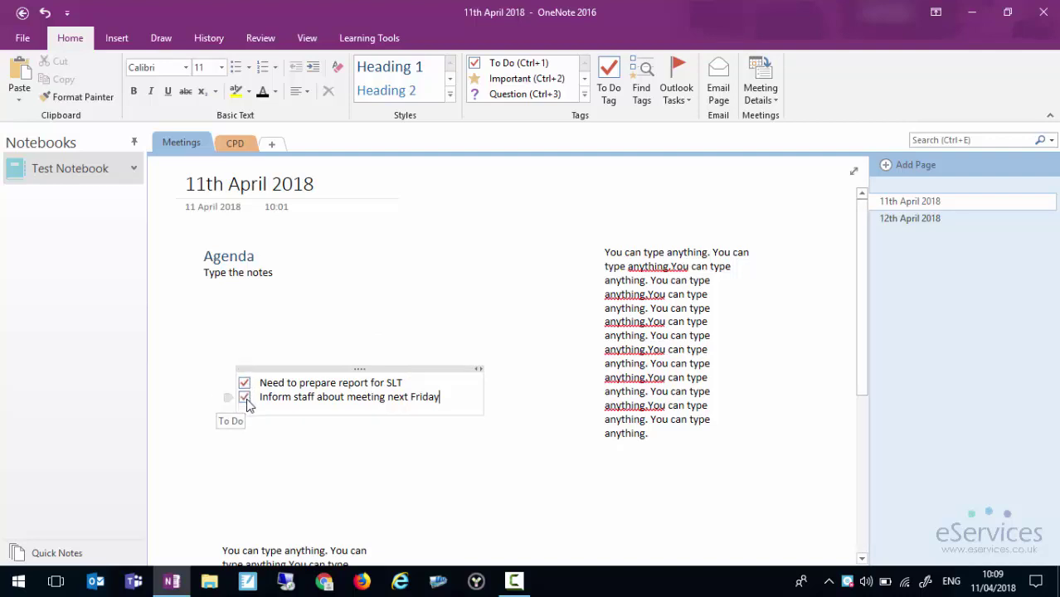
# - Add the Important and Question tags to the "Need to prepare report for SLT" item and review the remaining available tags
pyautogui.click(318, 463)
pyautogui.click(585, 98)
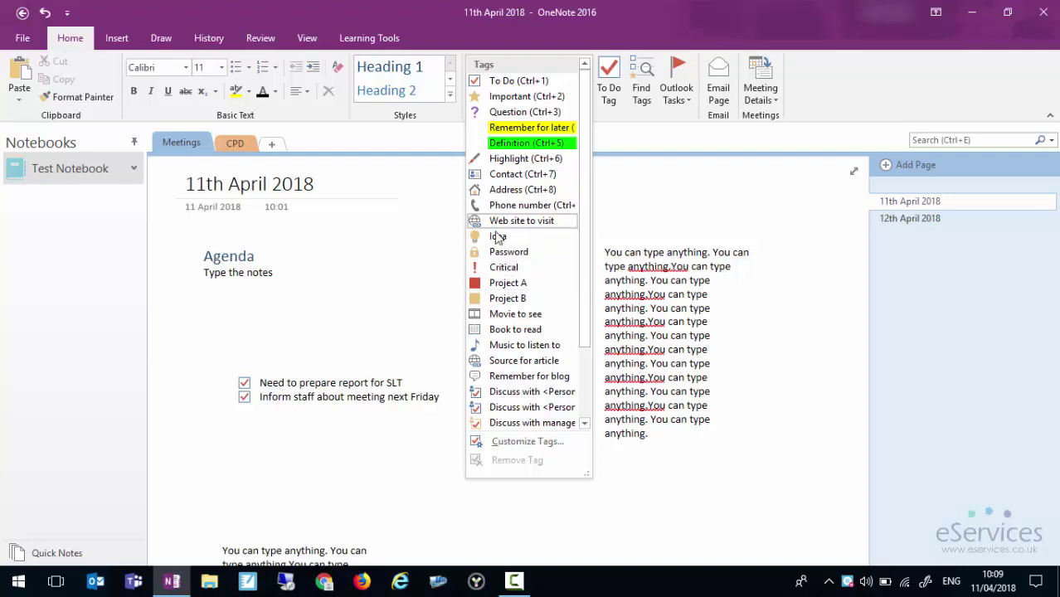
pyautogui.click(234, 272)
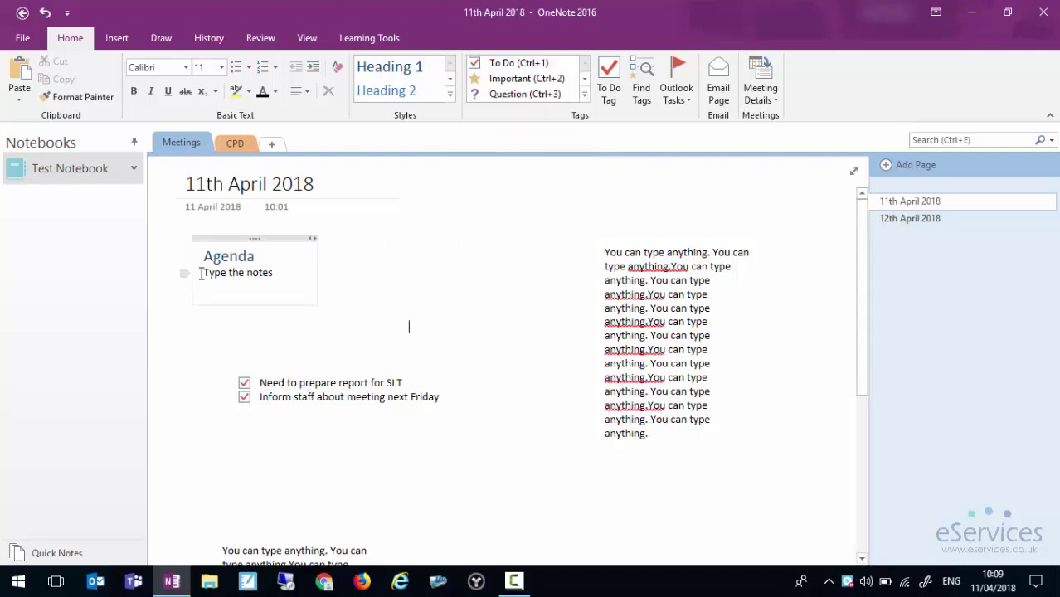
pyautogui.click(309, 382)
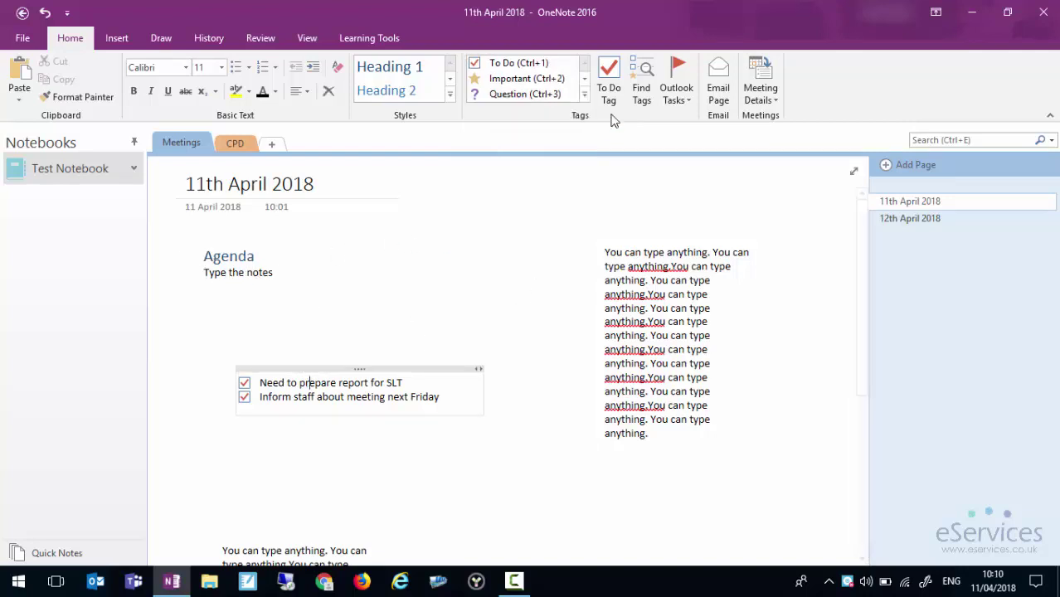
pyautogui.click(584, 95)
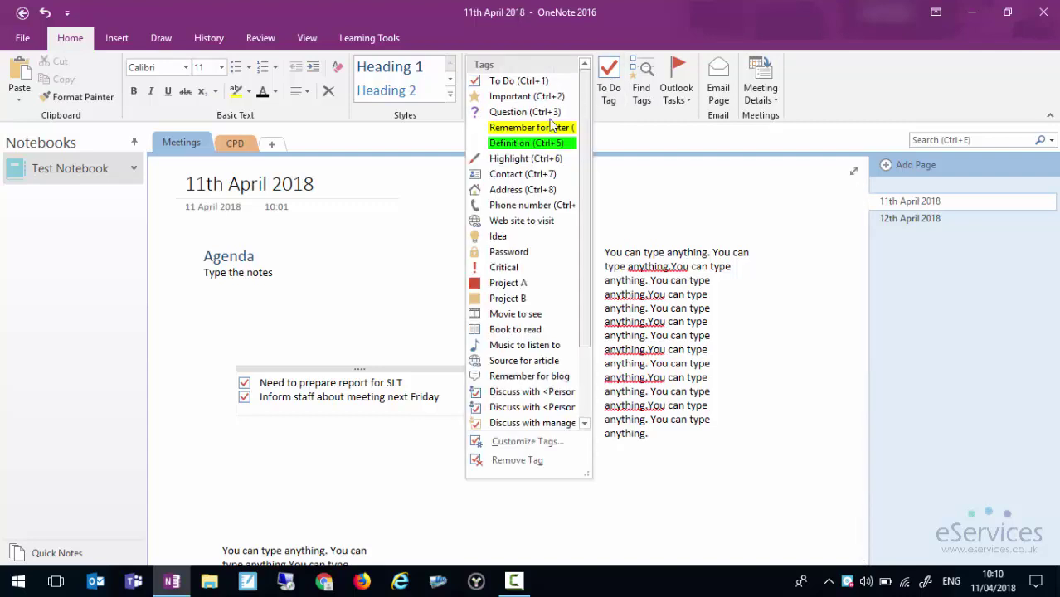
pyautogui.click(508, 96)
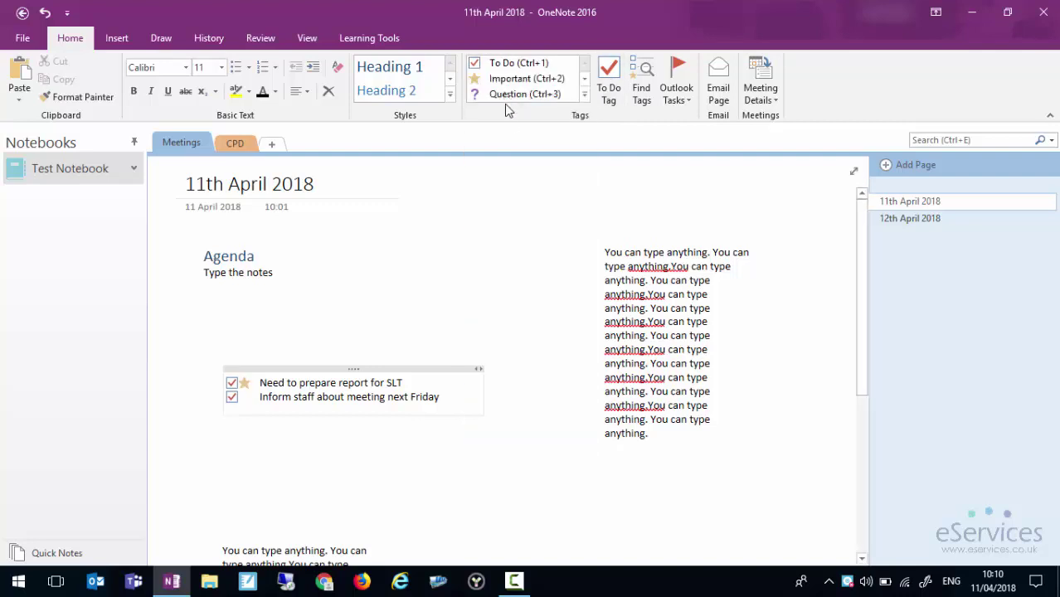
pyautogui.click(584, 95)
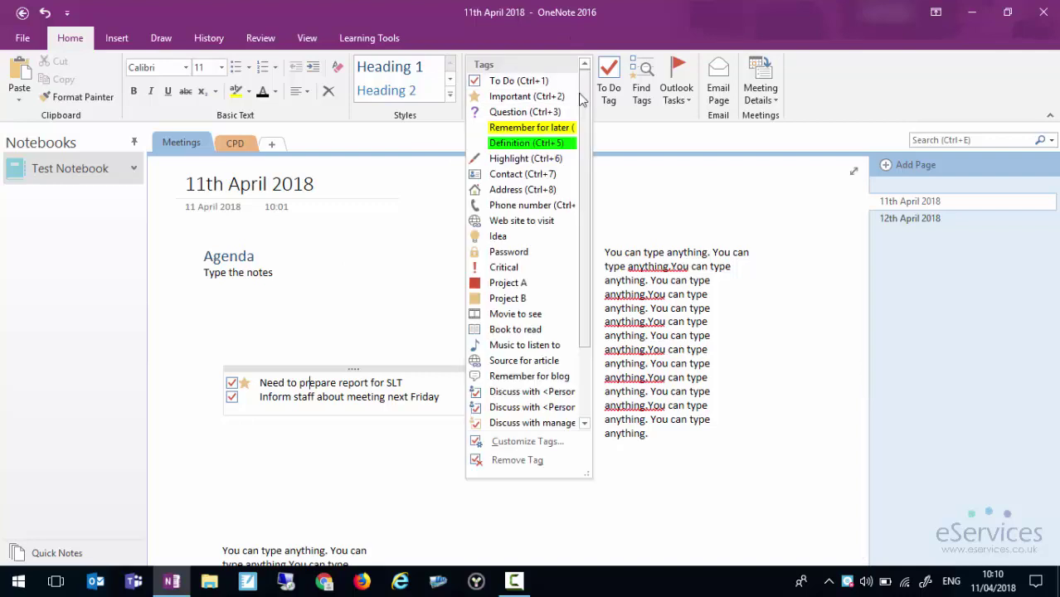
pyautogui.click(507, 112)
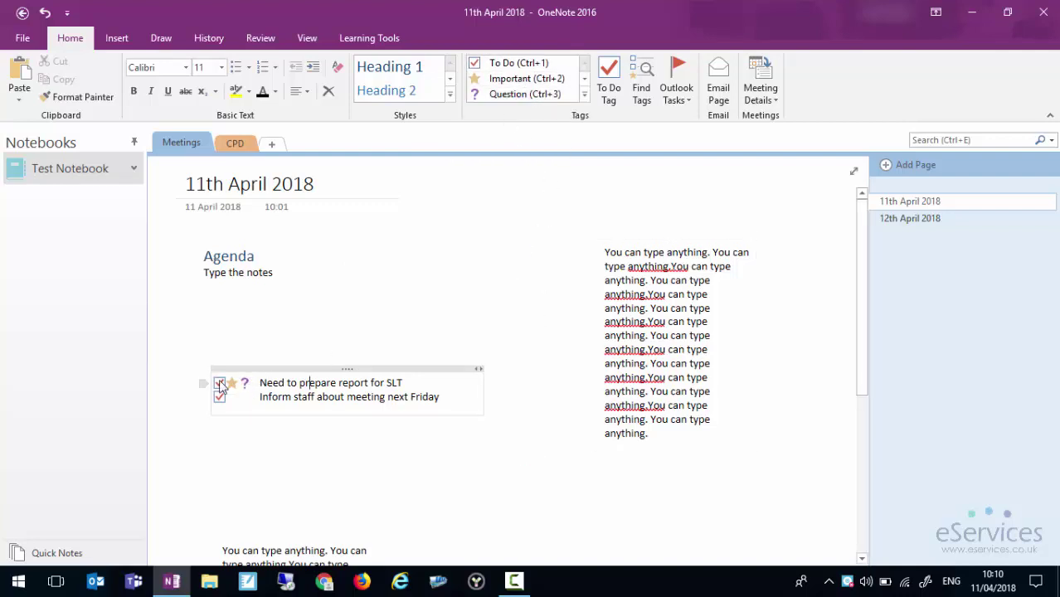
pyautogui.click(584, 96)
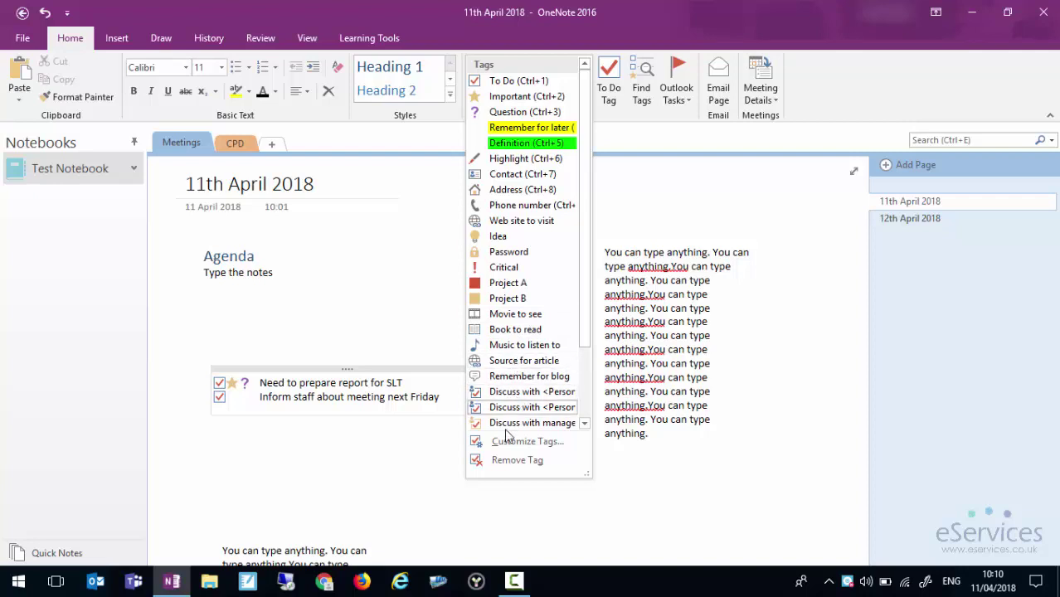
pyautogui.click(380, 335)
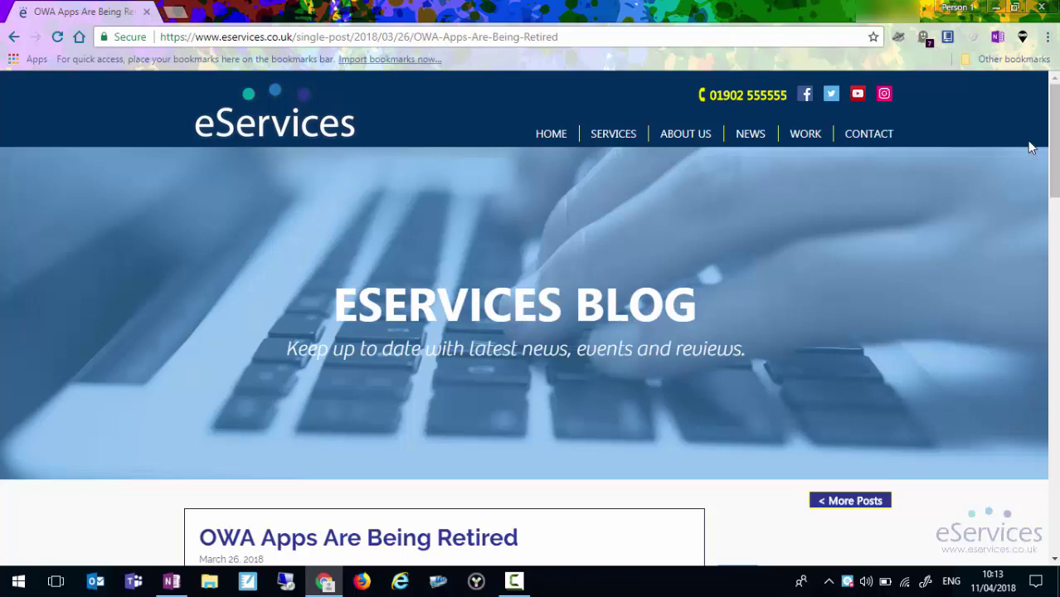
# - Copy the first paragraph of the "OWA Apps Are Being Retired" blog post and switch back to OneNote
pyautogui.scroll(-5, 663, 278)
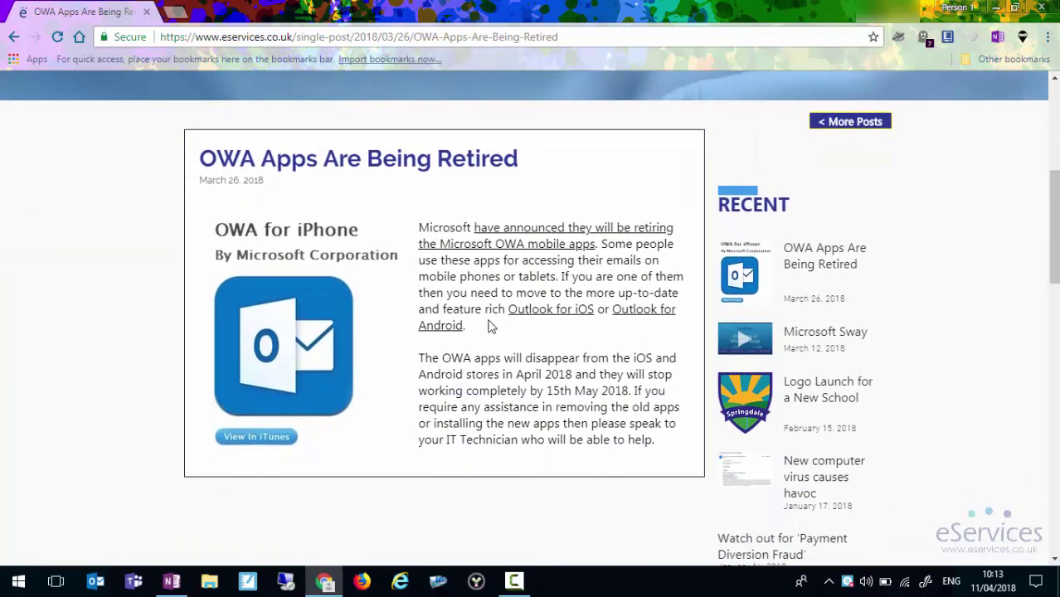
pyautogui.moveTo(485, 331); pyautogui.dragTo(422, 230)
pyautogui.rightClick(423, 230)
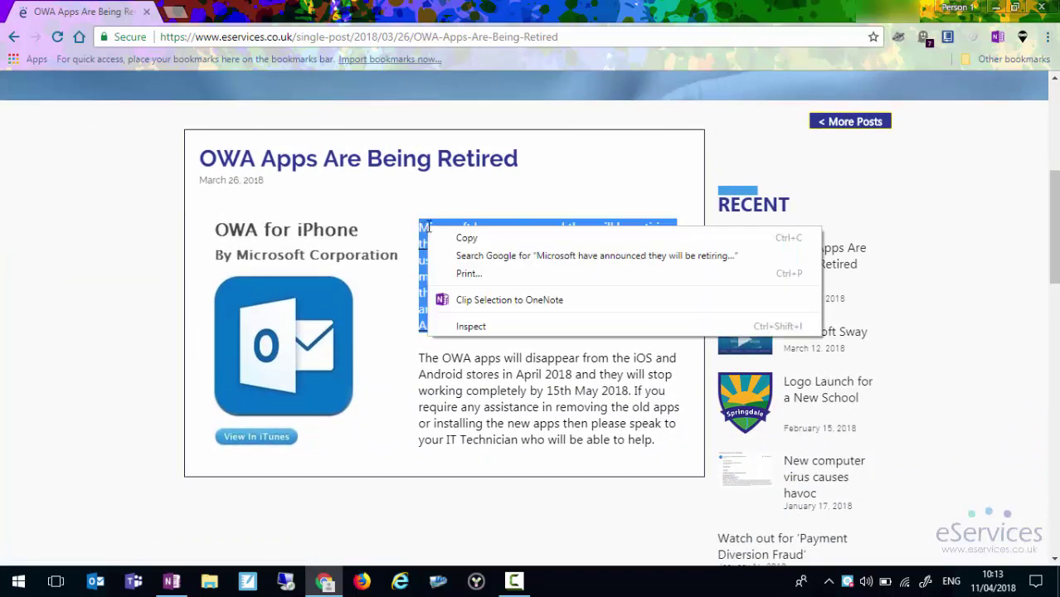
pyautogui.click(446, 239)
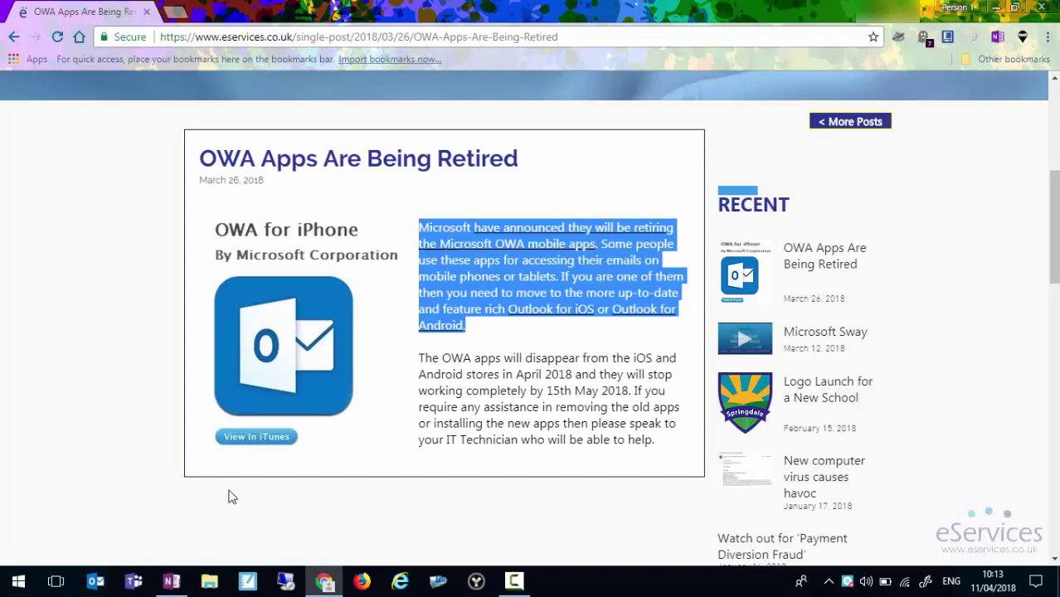
pyautogui.click(171, 581)
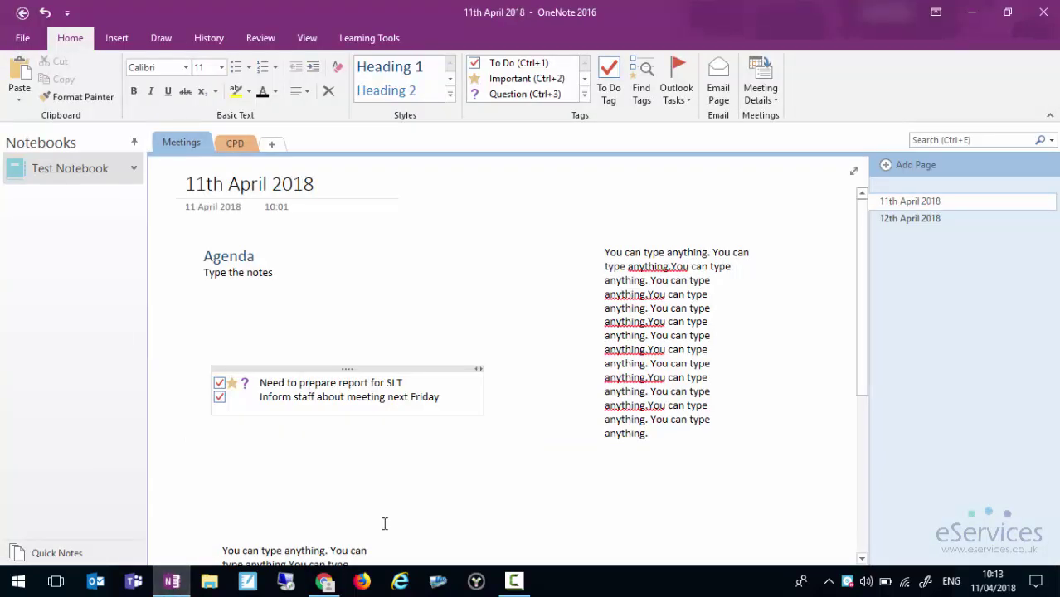
# - Paste the copied blog paragraph with its source formatting into the empty area below the to-do list
pyautogui.click(468, 496)
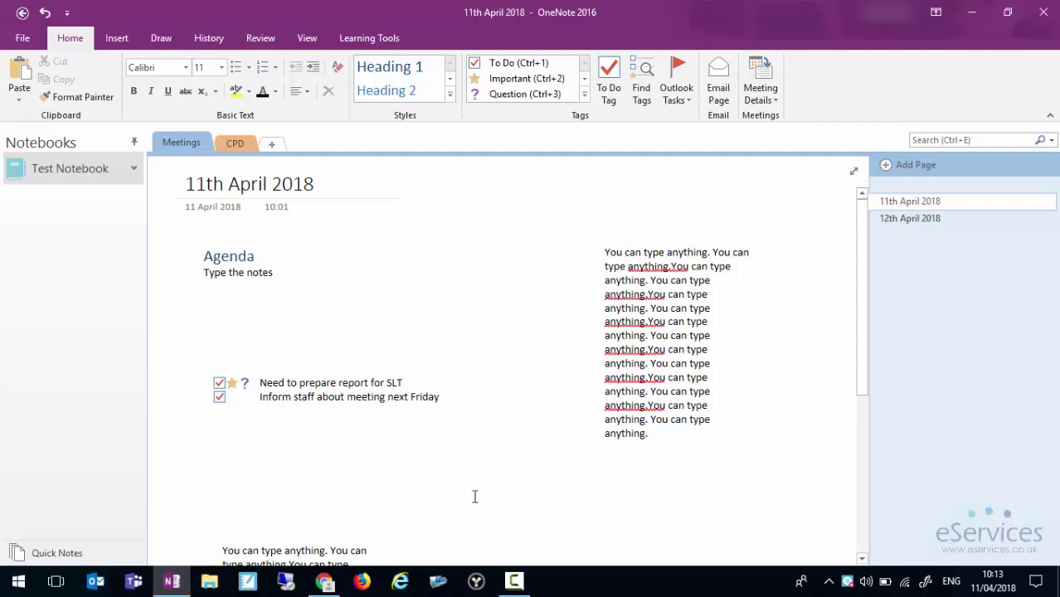
pyautogui.rightClick(469, 496)
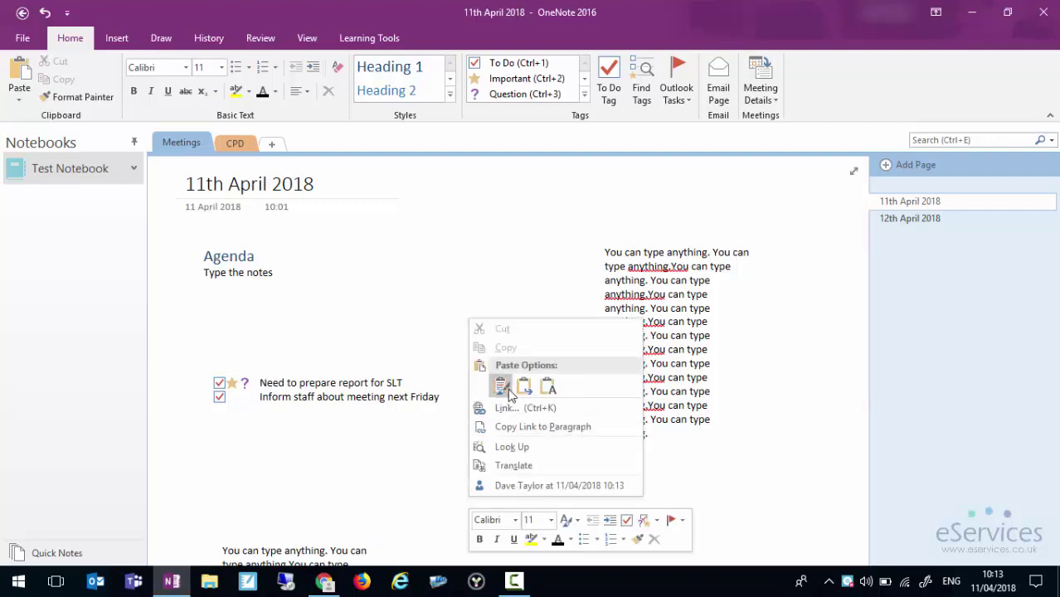
pyautogui.click(501, 384)
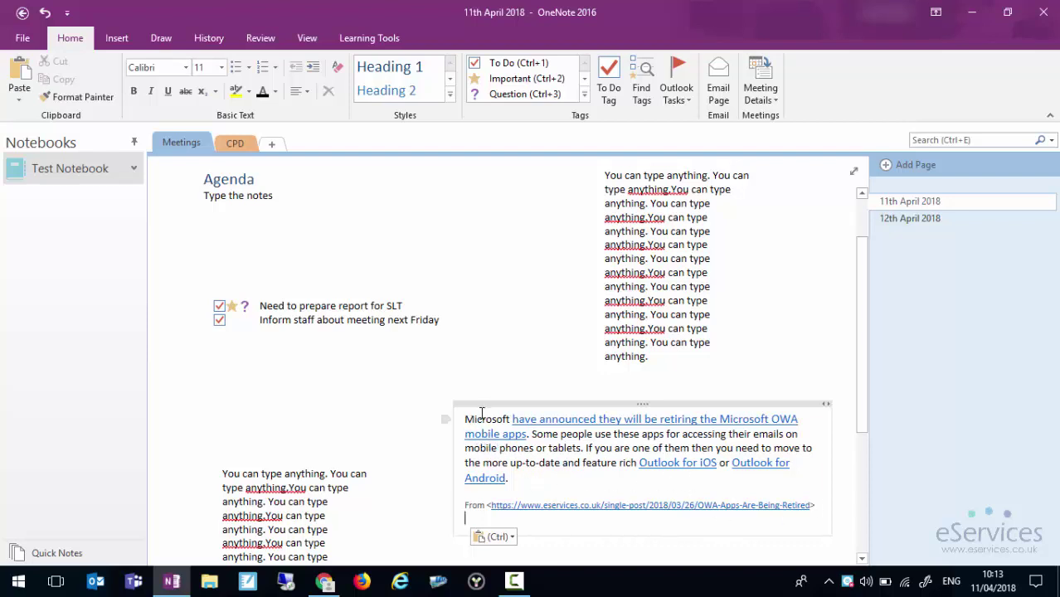
pyautogui.moveTo(480, 404); pyautogui.dragTo(510, 442)
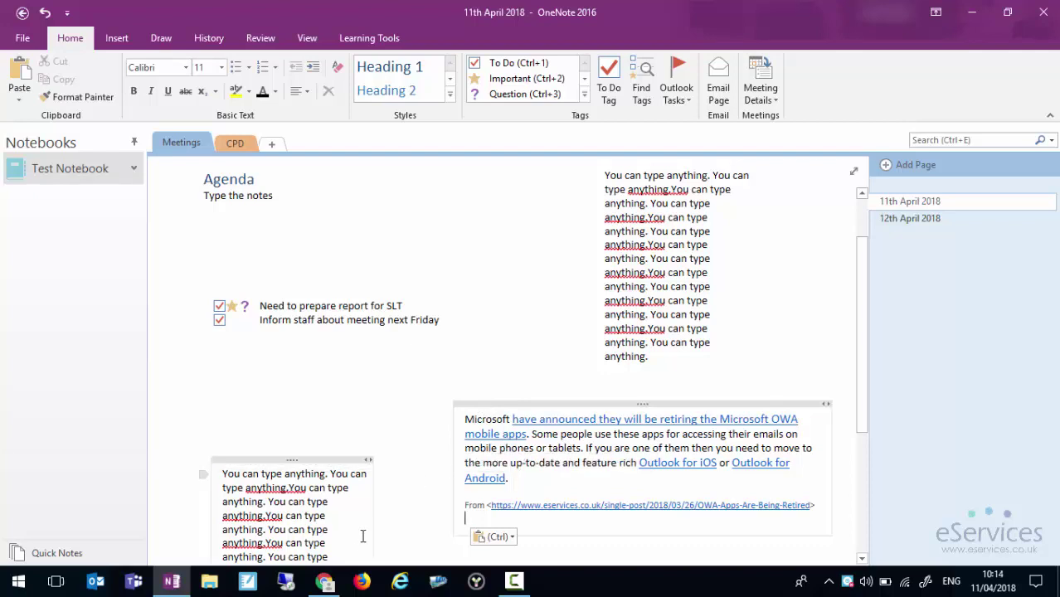
# - Switch to the browser, copy the eServices logo image from the blog page header, and return to OneNote
pyautogui.click(330, 586)
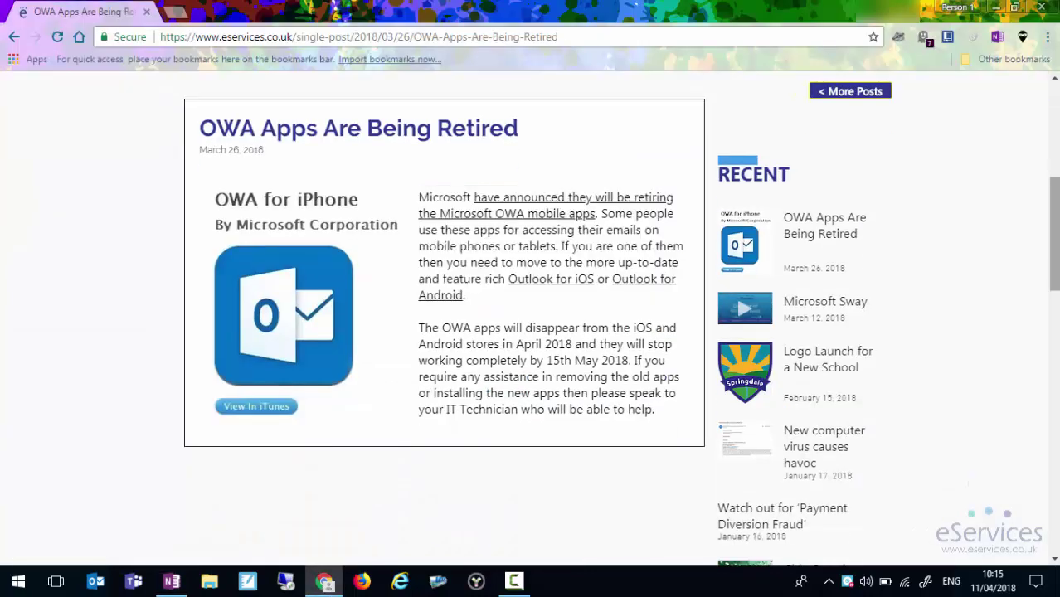
pyautogui.scroll(5, 326, 116)
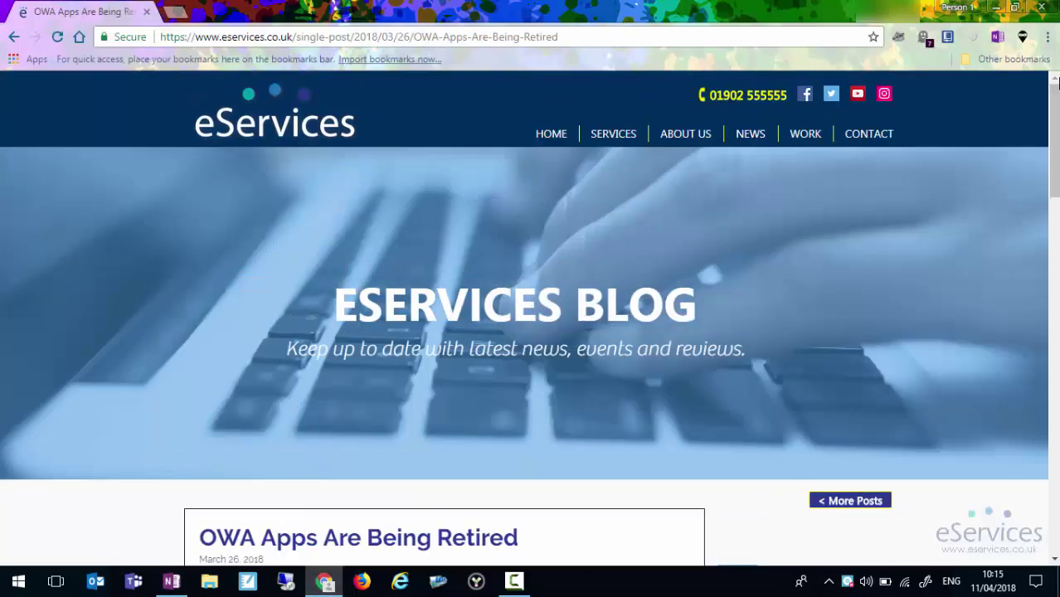
pyautogui.rightClick(275, 115)
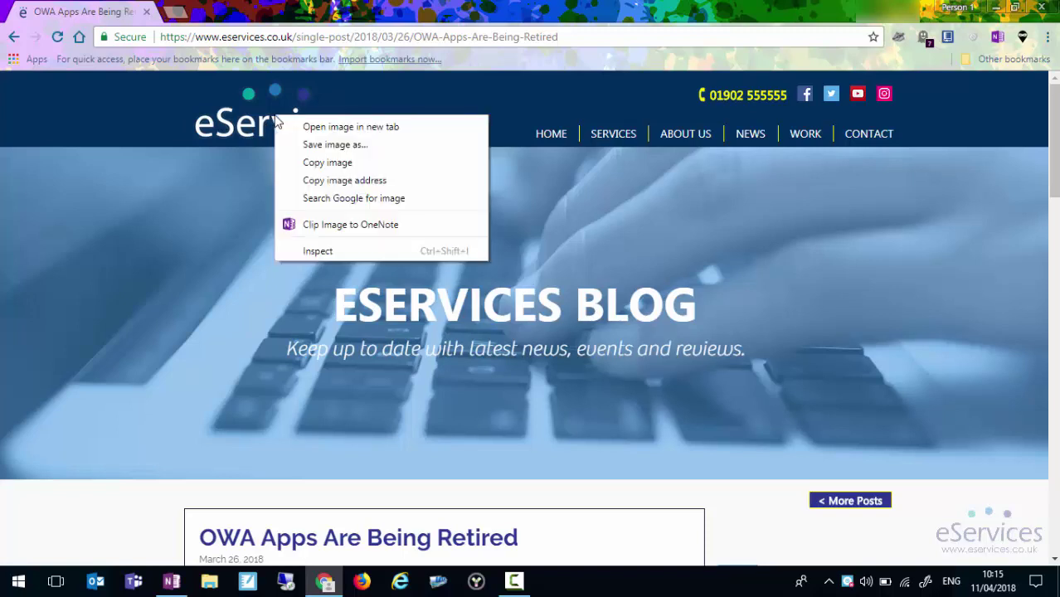
pyautogui.click(301, 163)
pyautogui.click(172, 581)
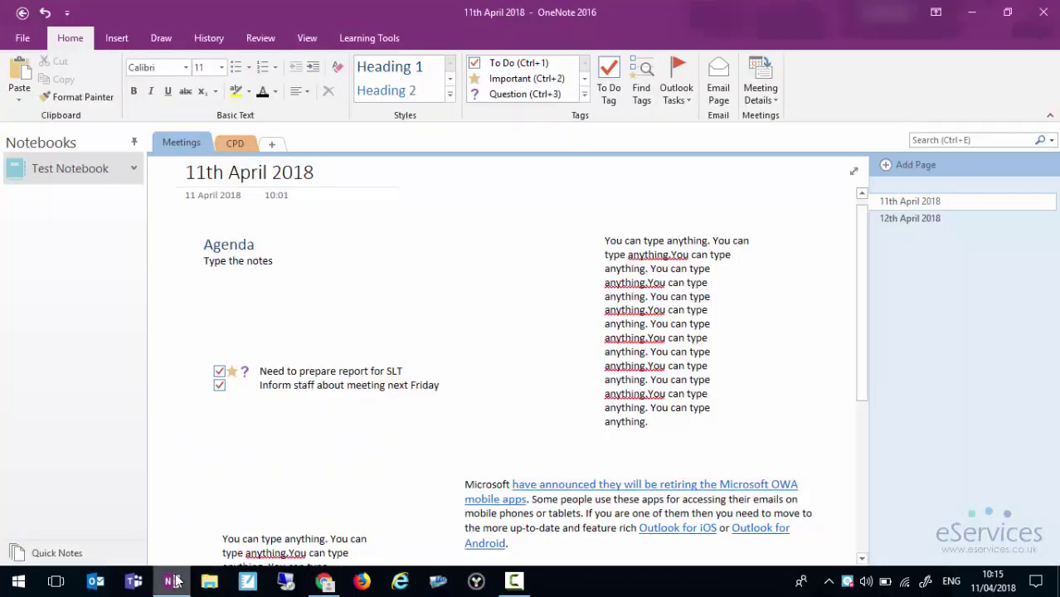
# - Paste the eServices logo onto the 11th April 2018 page and move it beside the Agenda heading
pyautogui.click(390, 277)
pyautogui.hotkey('ctrl', 'v')
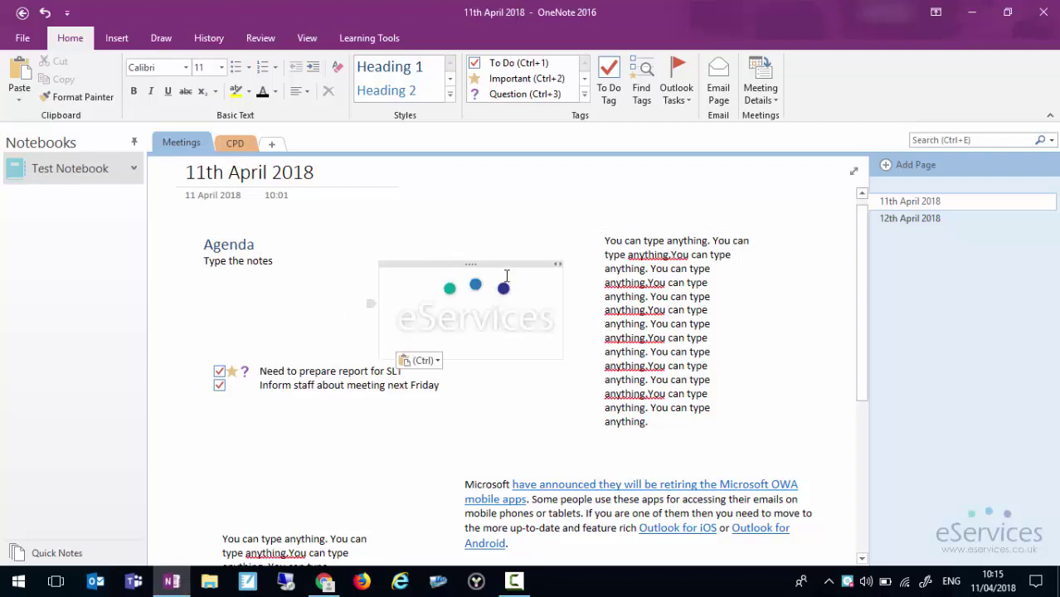
pyautogui.moveTo(566, 267); pyautogui.dragTo(465, 222)
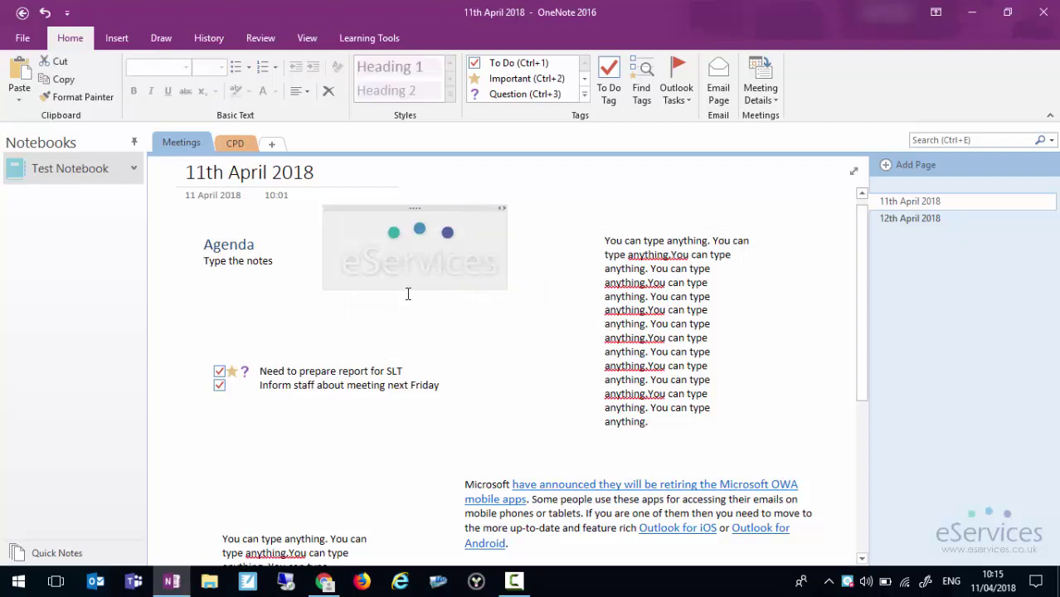
pyautogui.click(341, 320)
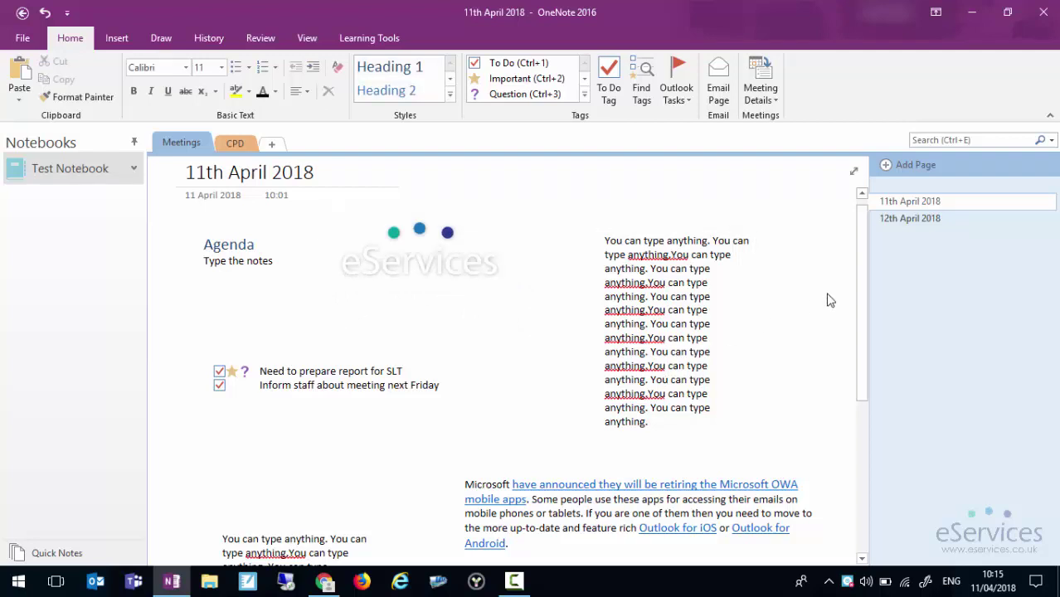
# - Open the 12th April 2018 page and add a note reading "This is a page."
pyautogui.moveTo(858, 255); pyautogui.dragTo(860, 321)
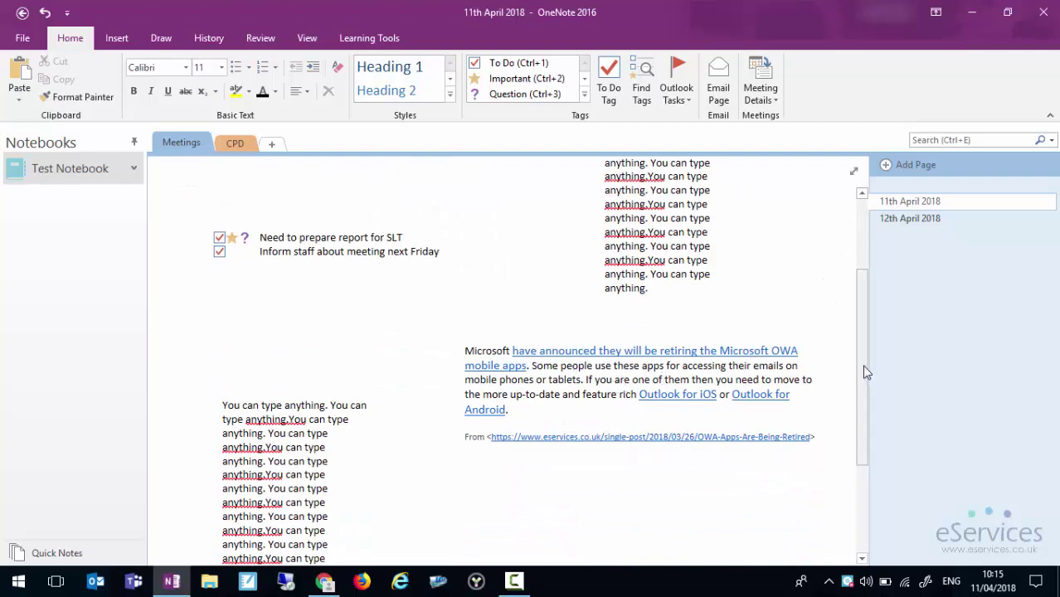
pyautogui.moveTo(862, 365); pyautogui.dragTo(868, 297)
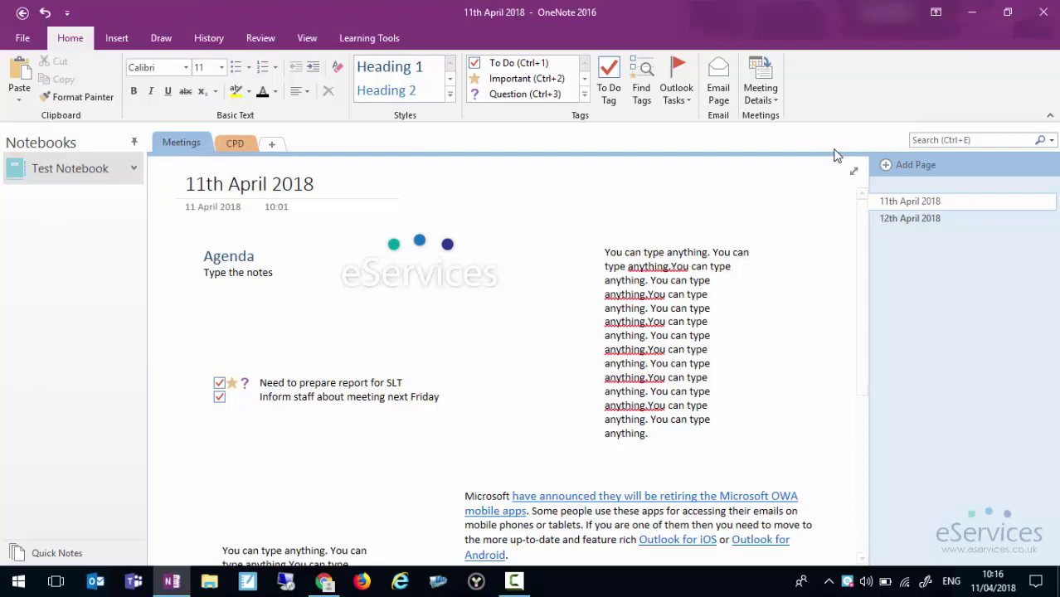
pyautogui.click(900, 218)
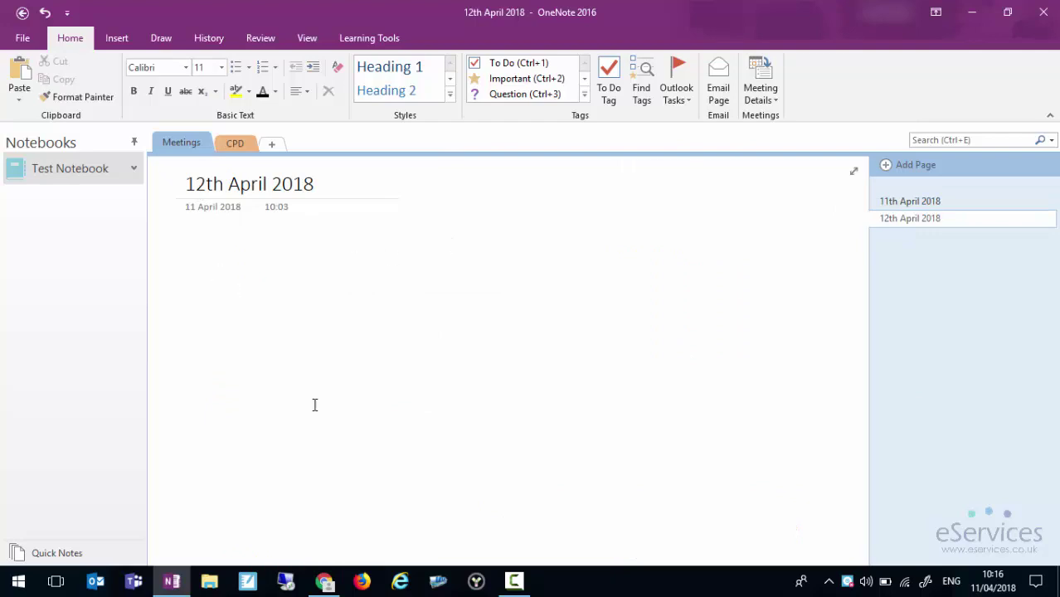
pyautogui.write('This is')
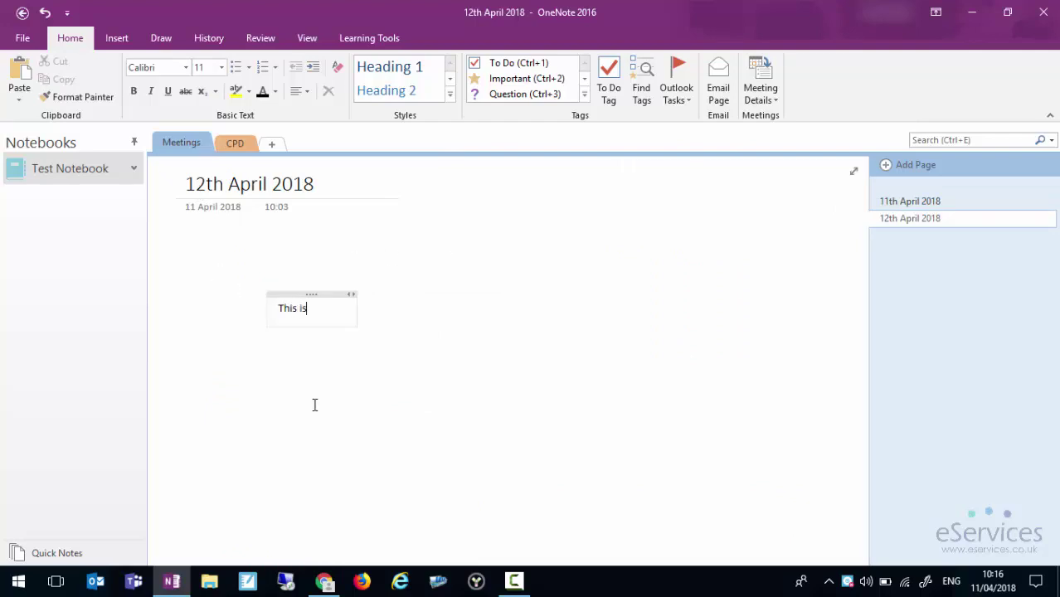
pyautogui.write(' a page.')
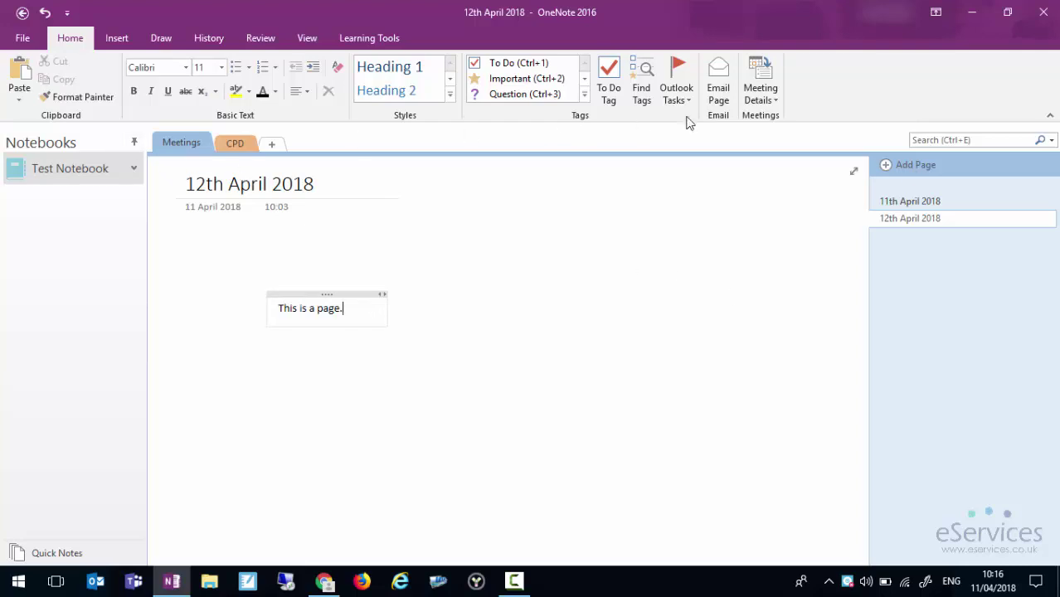
# - From the CPD section, search all notebooks for "page" and clear the search term
pyautogui.click(910, 201)
pyautogui.click(235, 143)
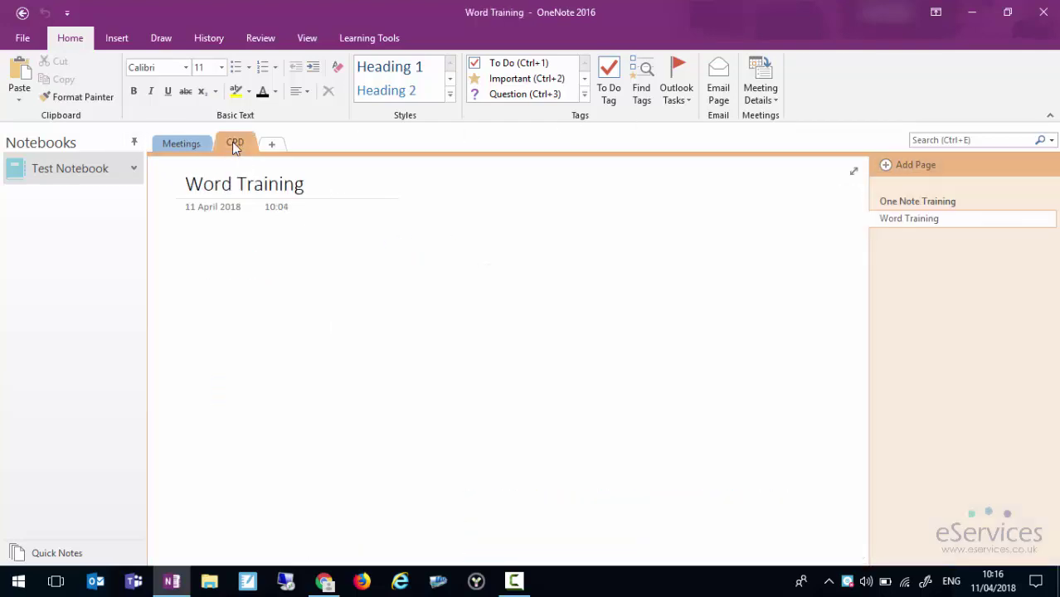
pyautogui.click(961, 141)
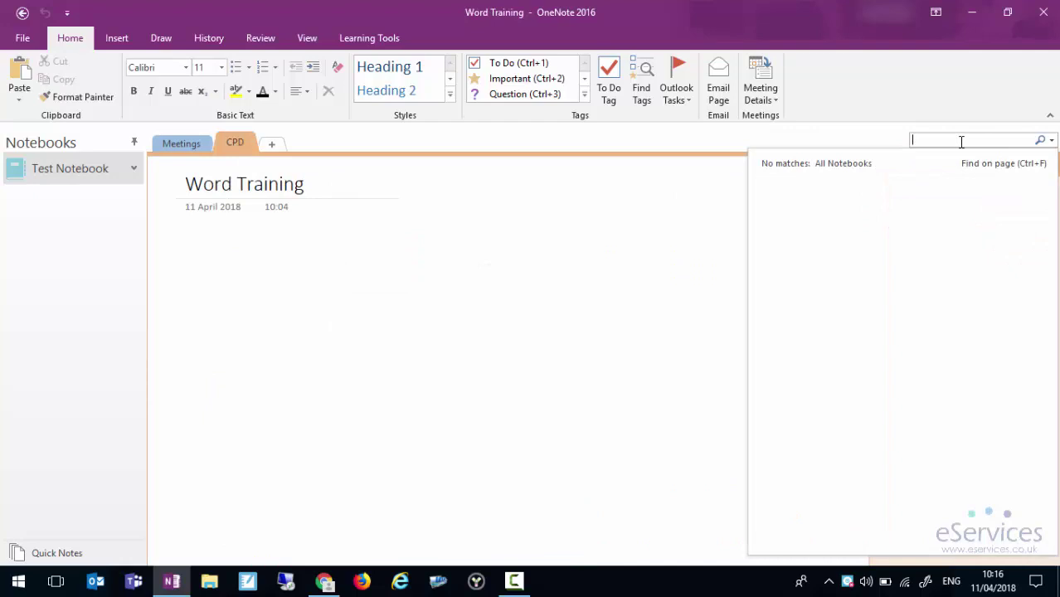
pyautogui.write('page')
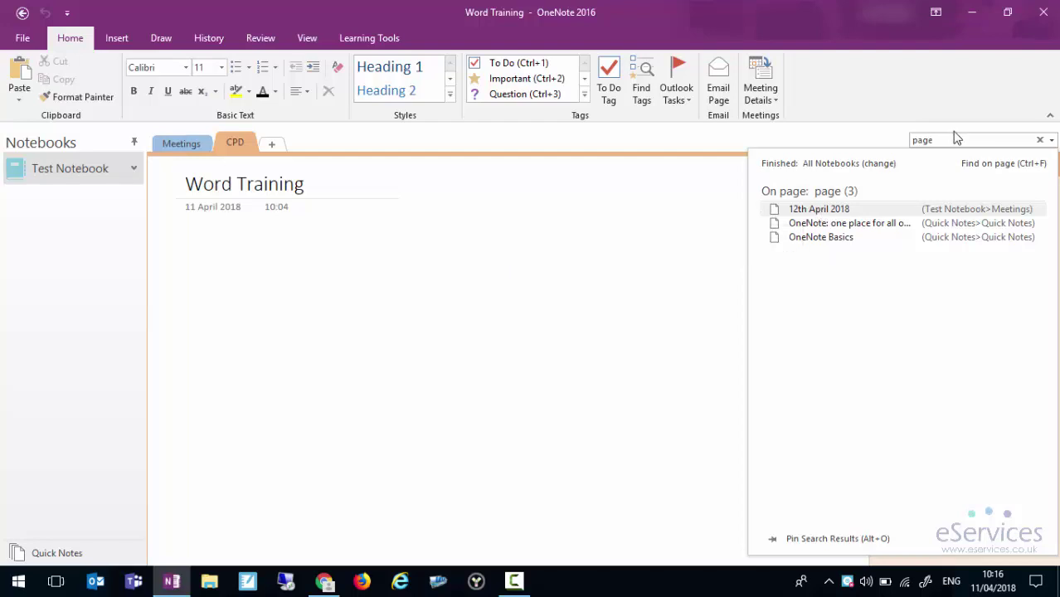
pyautogui.moveTo(954, 139); pyautogui.dragTo(857, 140)
pyautogui.press('BackSpace')
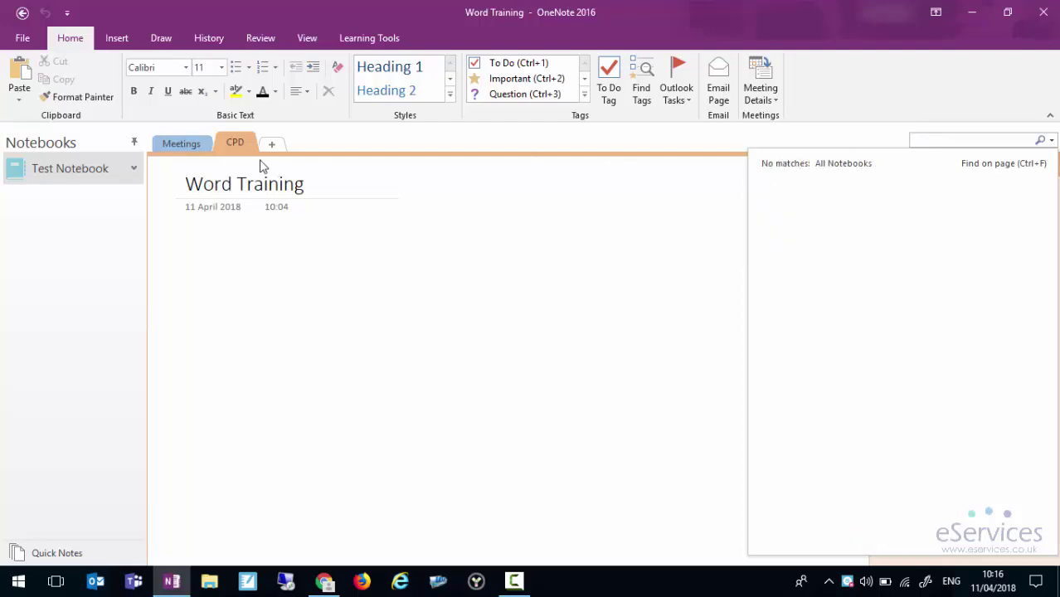
# - In the Meetings section, make the text in the eServices logo image searchable in English (United States)
pyautogui.click(179, 143)
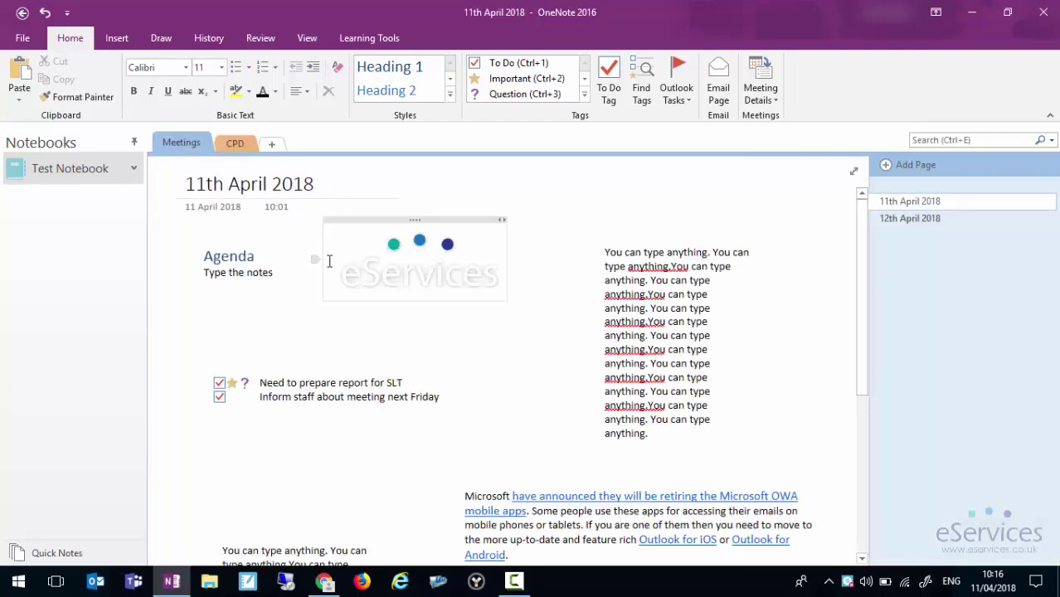
pyautogui.click(426, 277)
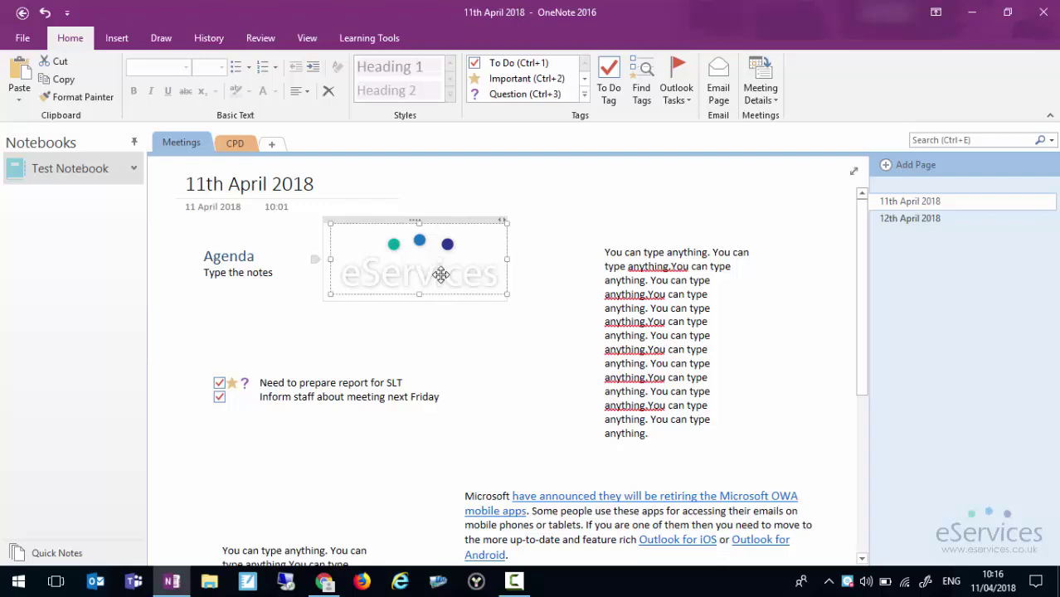
pyautogui.rightClick(465, 272)
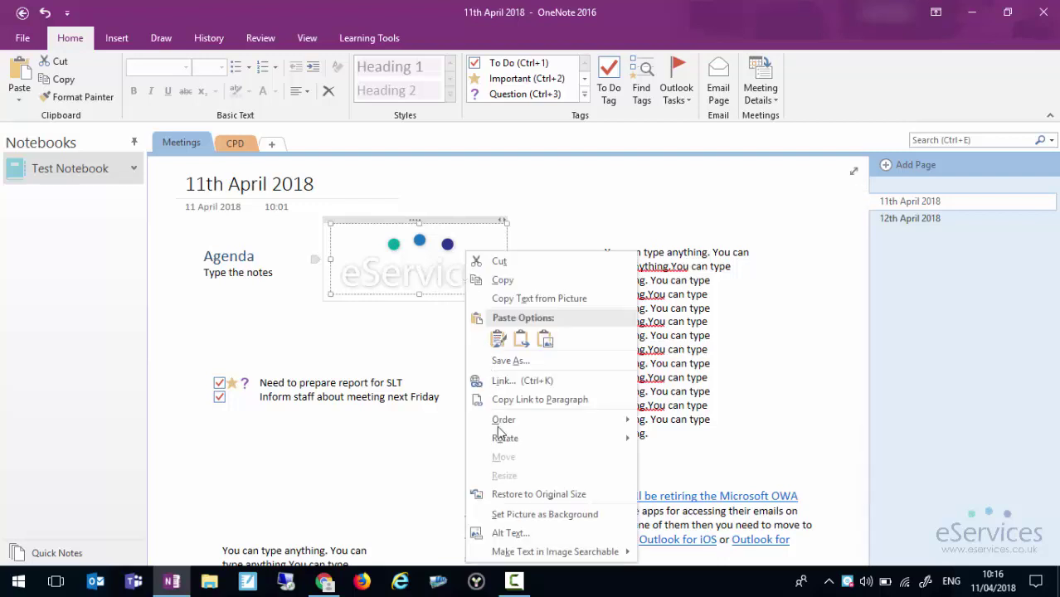
pyautogui.moveTo(502, 557)
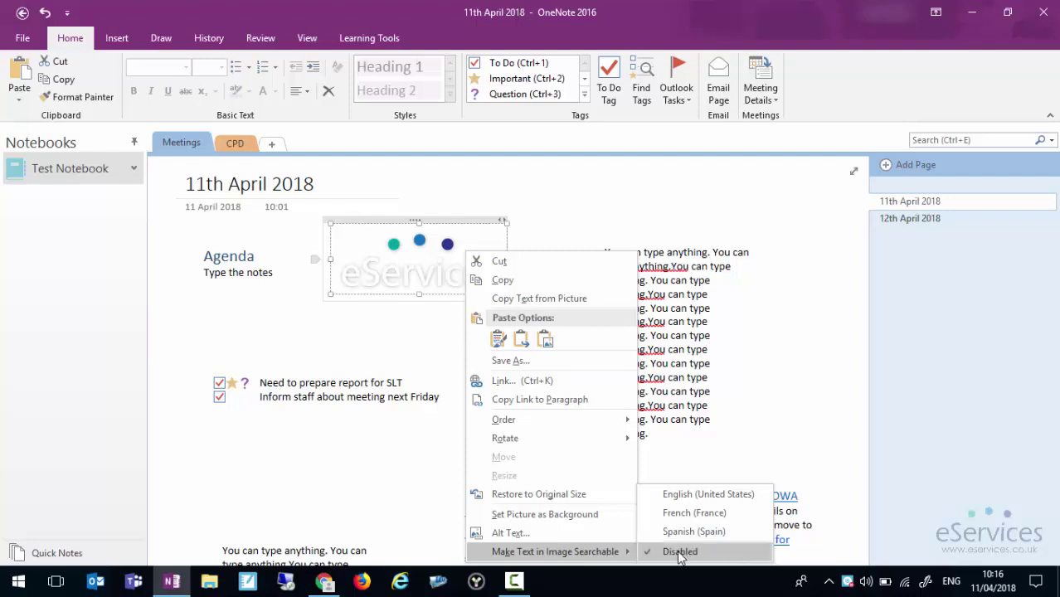
pyautogui.click(687, 501)
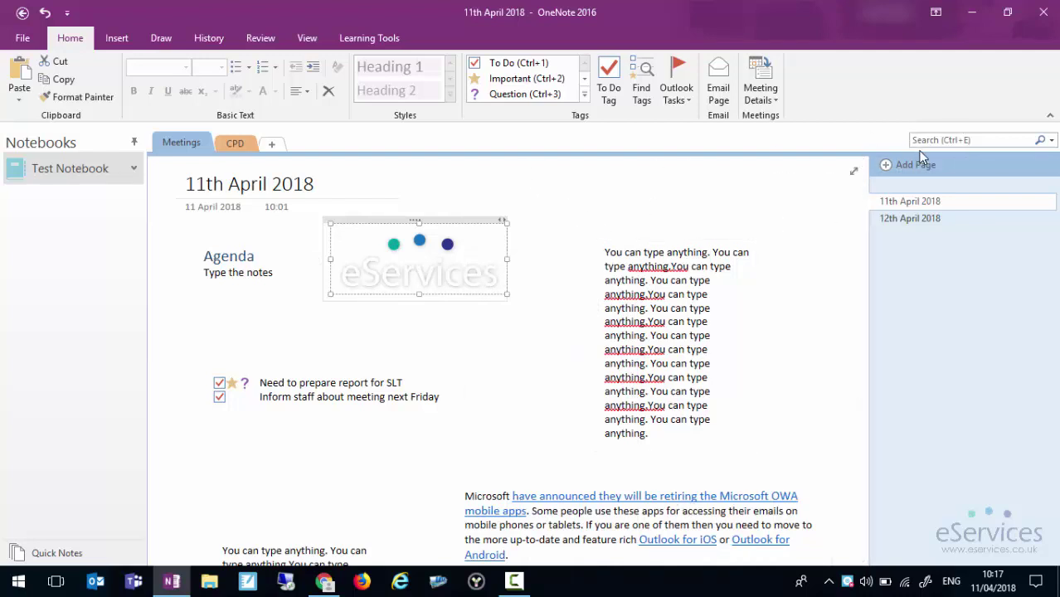
# - Search all notebooks for "eservice" to test the text recognition in the logo image
pyautogui.click(937, 138)
pyautogui.write('eservice')
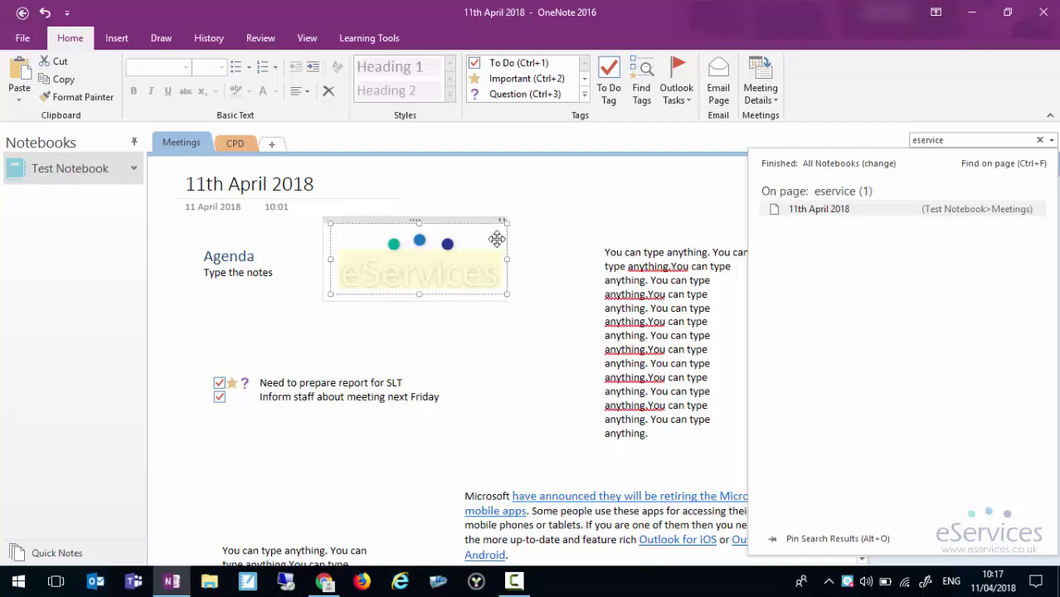
pyautogui.click(474, 274)
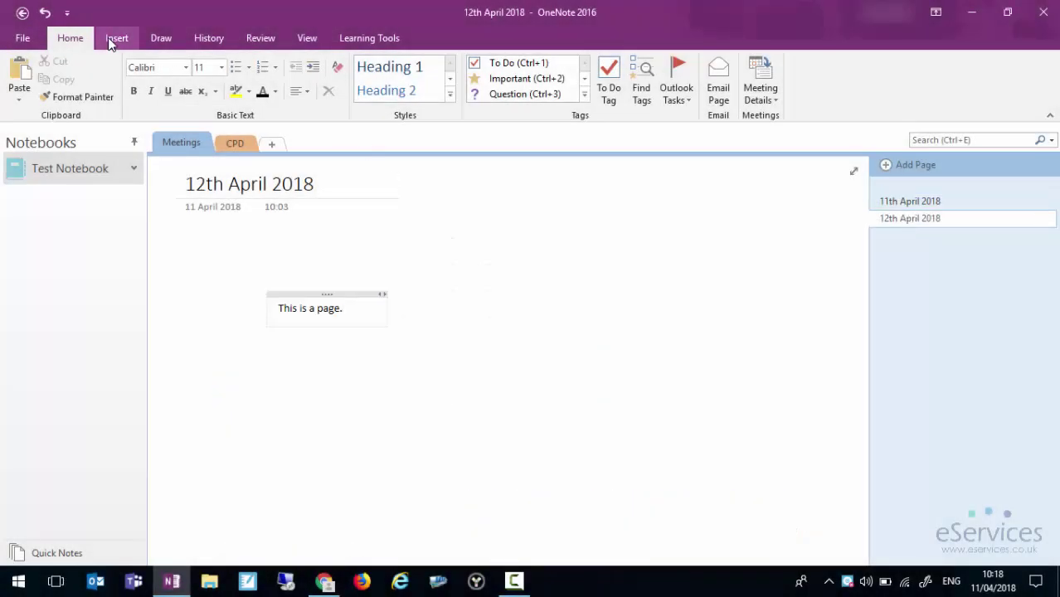
# - On the 12th April 2018 page, draw freehand strokes with thin black and red pens and highlight "This is a page." in yellow
pyautogui.click(164, 38)
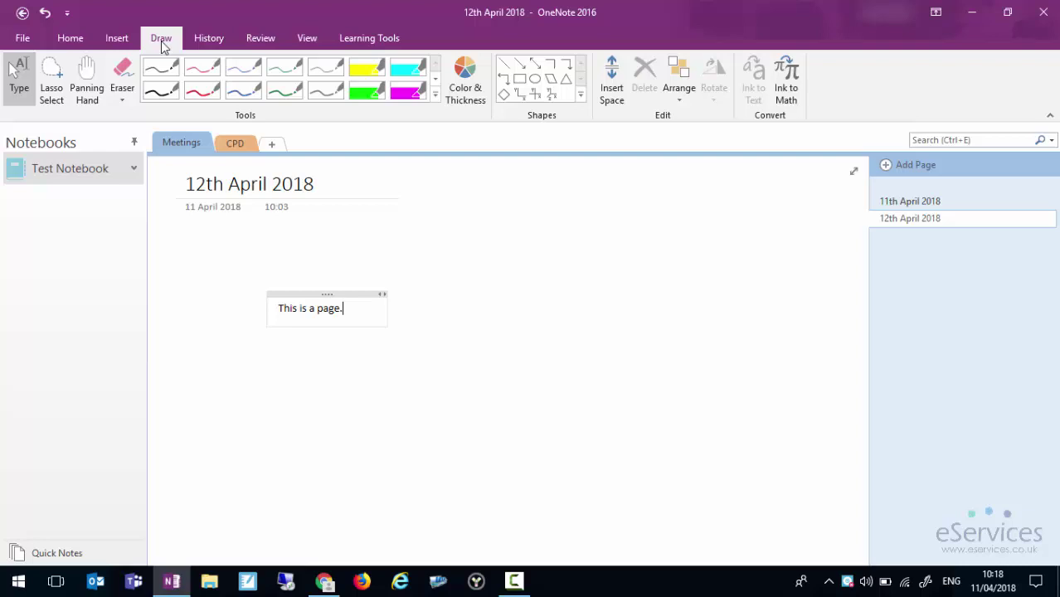
pyautogui.click(160, 68)
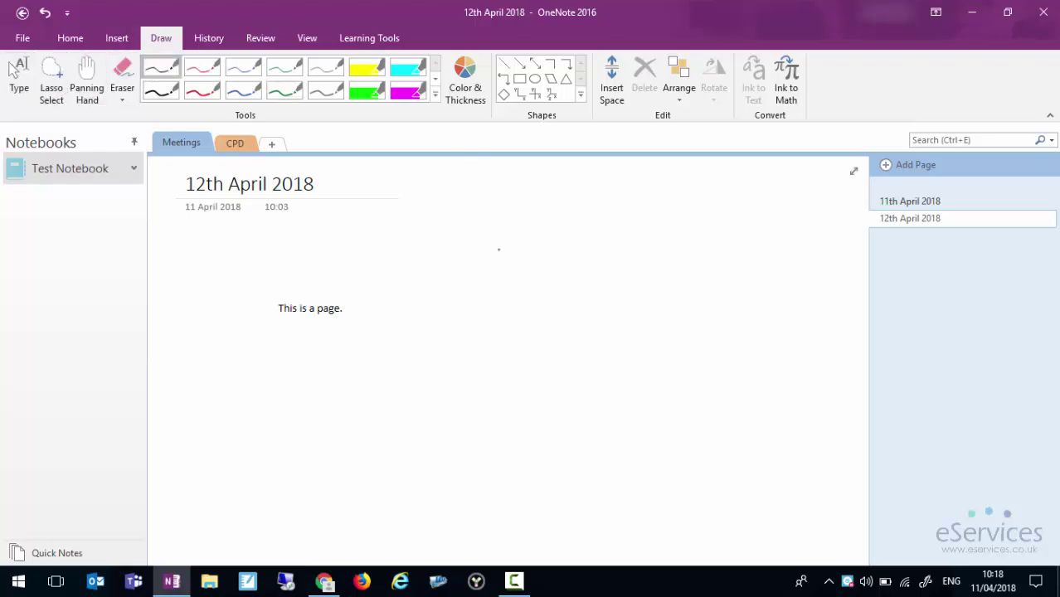
pyautogui.moveTo(480, 255)
pyautogui.mouseDown()
pyautogui.moveTo(620, 318)
pyautogui.moveTo(718, 392)
pyautogui.mouseUp()
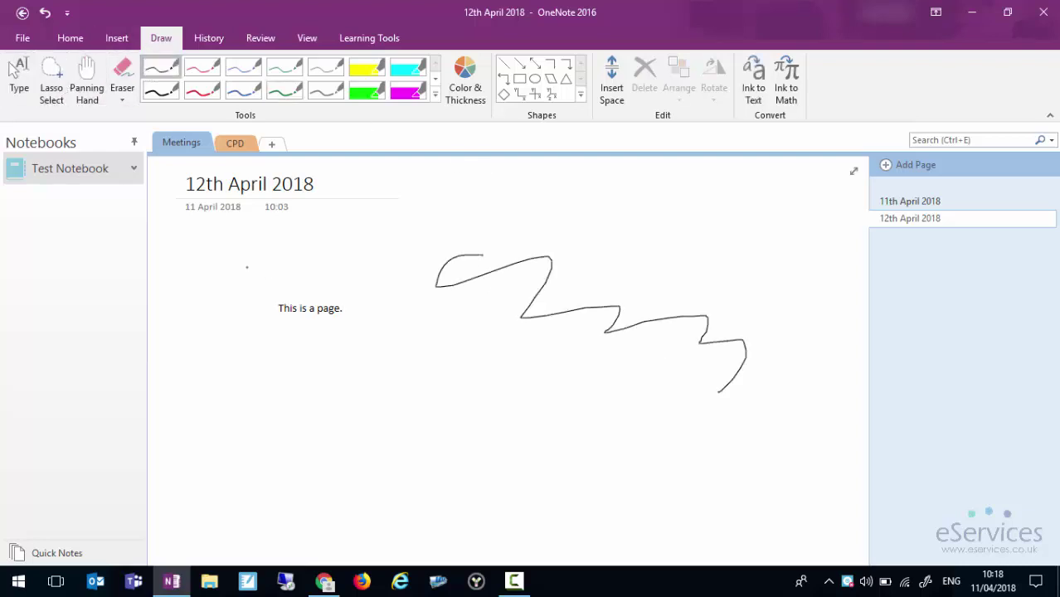
pyautogui.click(202, 67)
pyautogui.moveTo(360, 280); pyautogui.dragTo(569, 391)
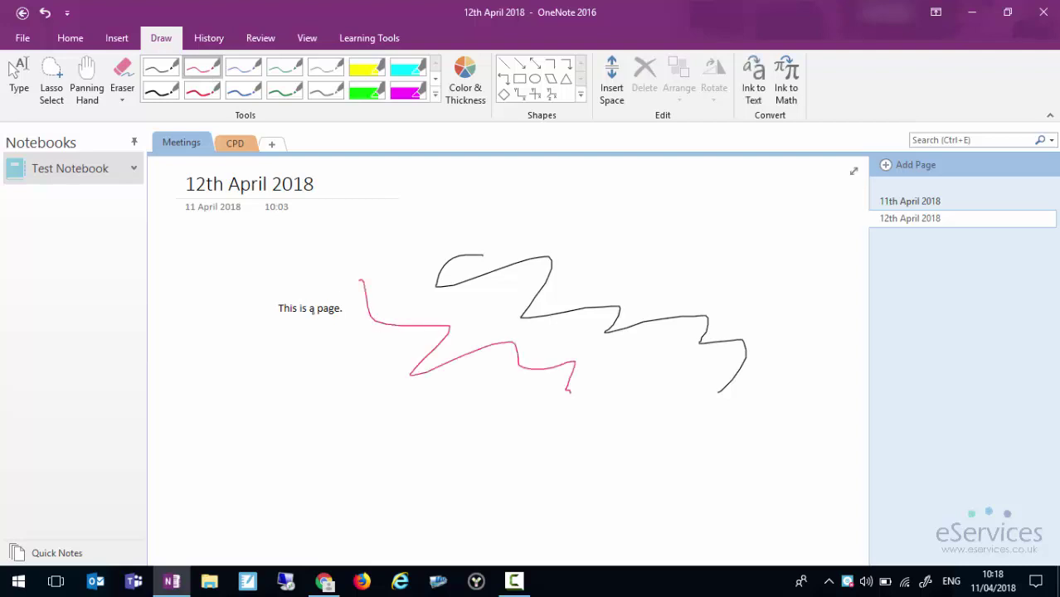
pyautogui.click(367, 67)
pyautogui.moveTo(279, 308); pyautogui.dragTo(372, 297)
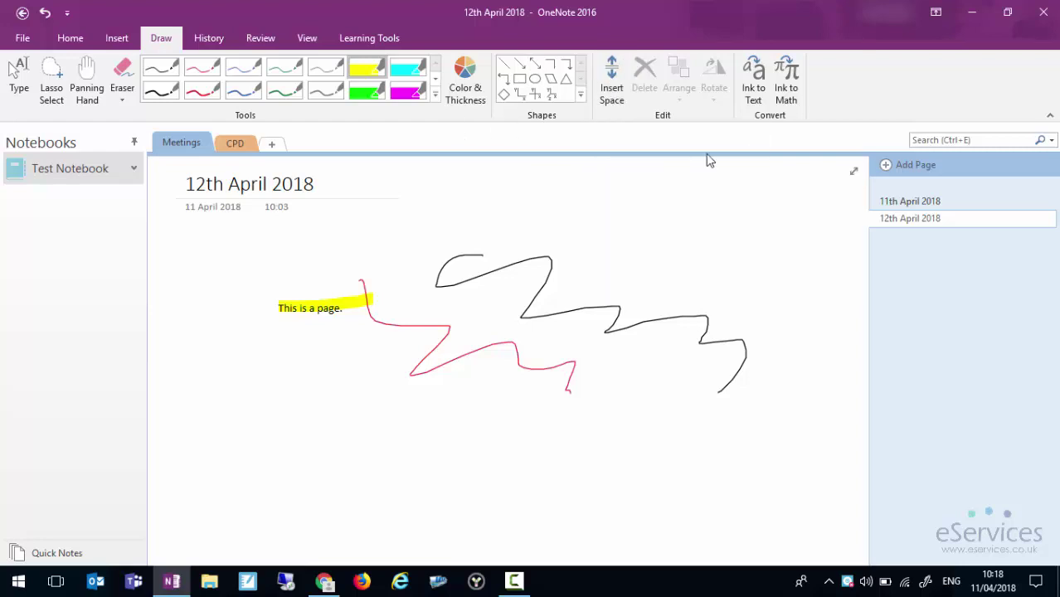
# - On the 11th April 2018 page, insert extra vertical space between the to-do list and the pasted blog paragraph
pyautogui.click(932, 207)
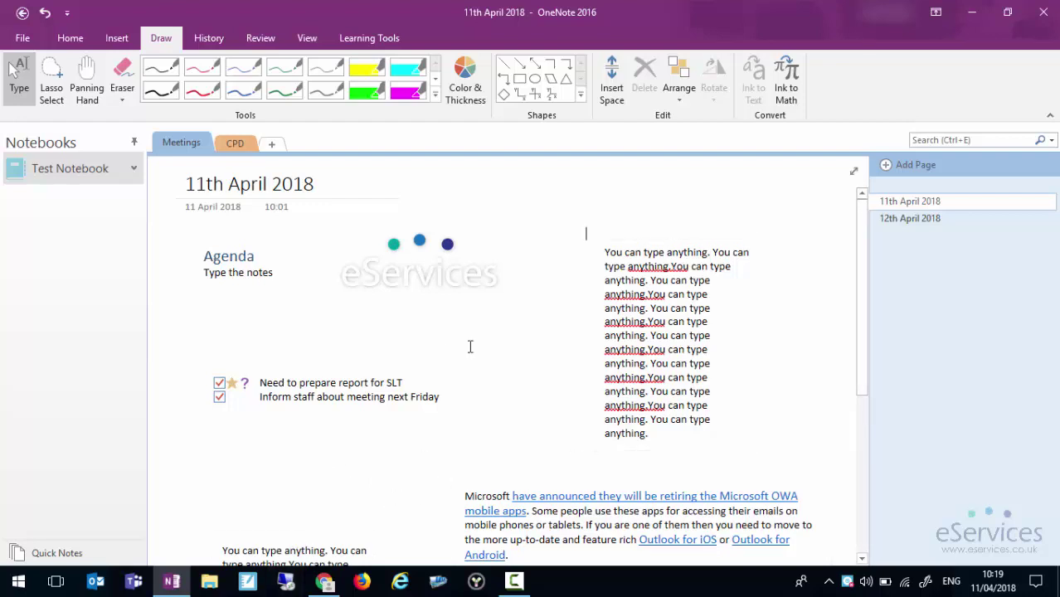
pyautogui.click(614, 79)
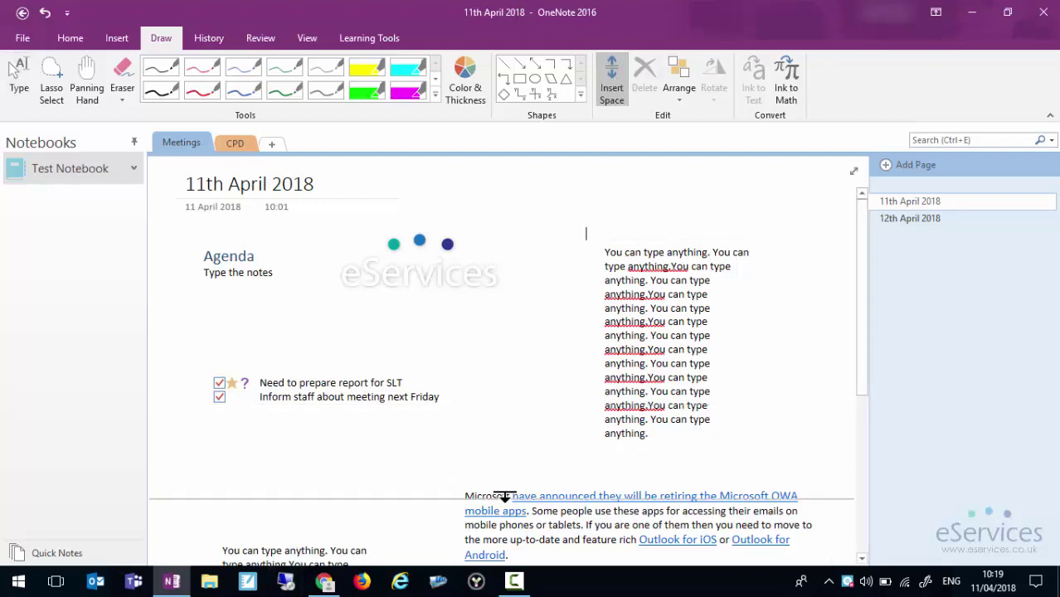
pyautogui.moveTo(501, 404)
pyautogui.mouseDown()
pyautogui.moveTo(513, 591)
pyautogui.moveTo(513, 418)
pyautogui.mouseUp()
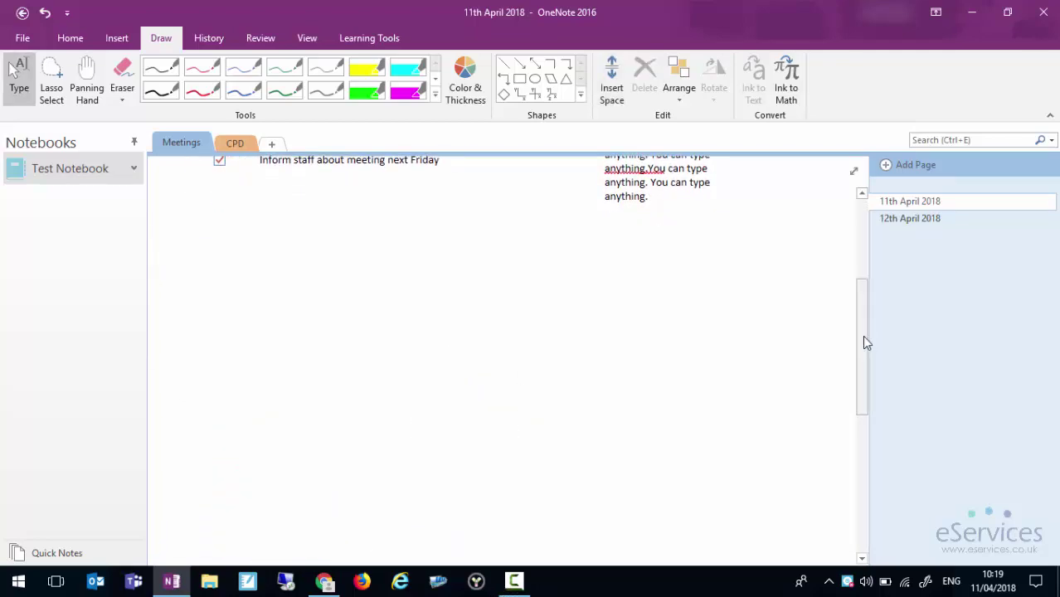
pyautogui.moveTo(862, 335)
pyautogui.mouseDown()
pyautogui.moveTo(860, 448)
pyautogui.moveTo(861, 344)
pyautogui.mouseUp()
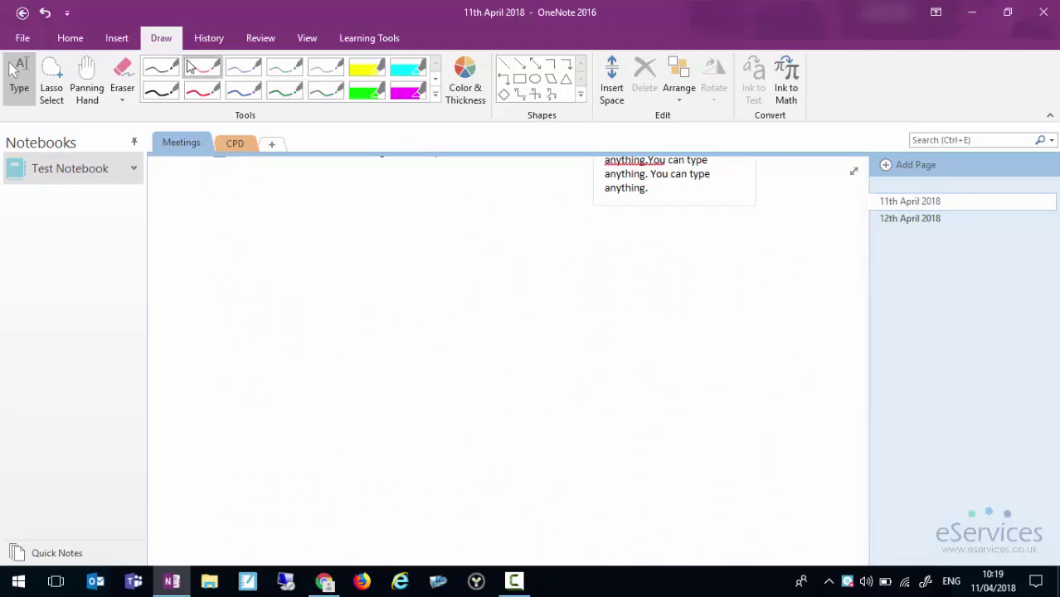
pyautogui.click(114, 40)
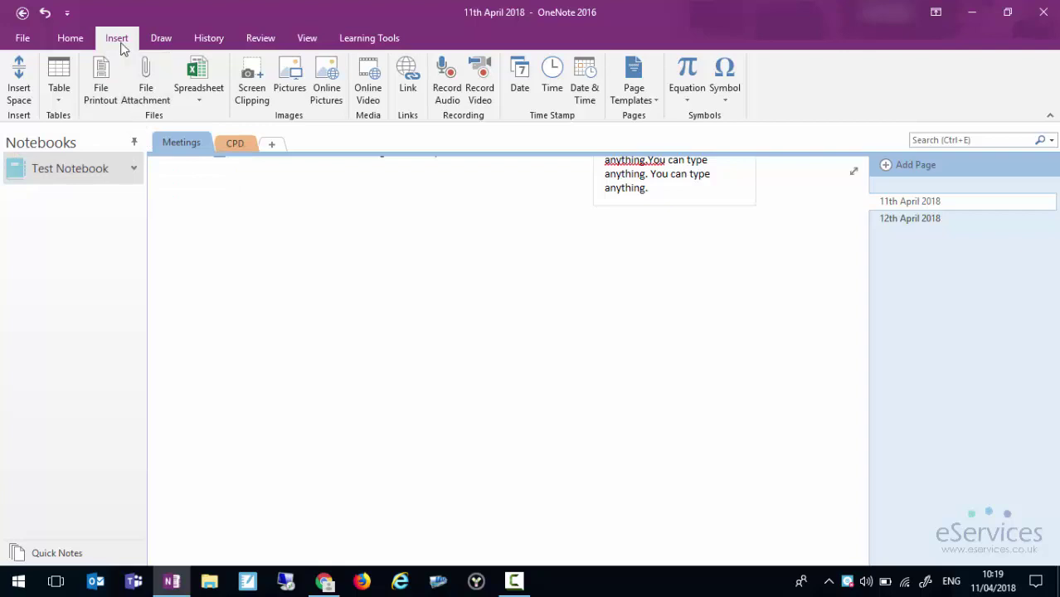
pyautogui.click(162, 40)
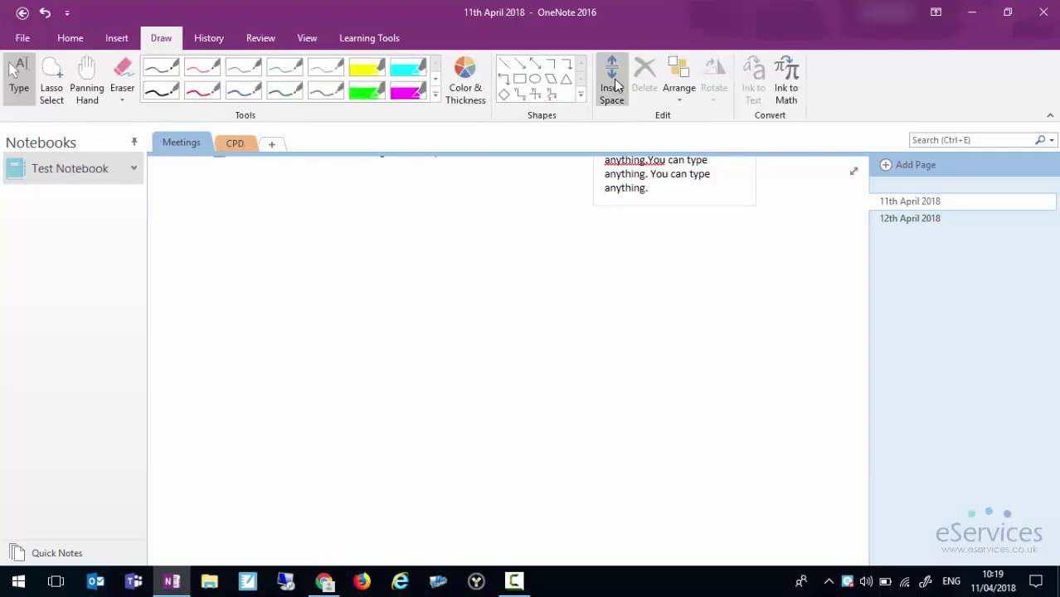
# - Insert a table with 4 columns and 7 rows above the "You can type anything" text on the 11th April 2018 page
pyautogui.click(116, 38)
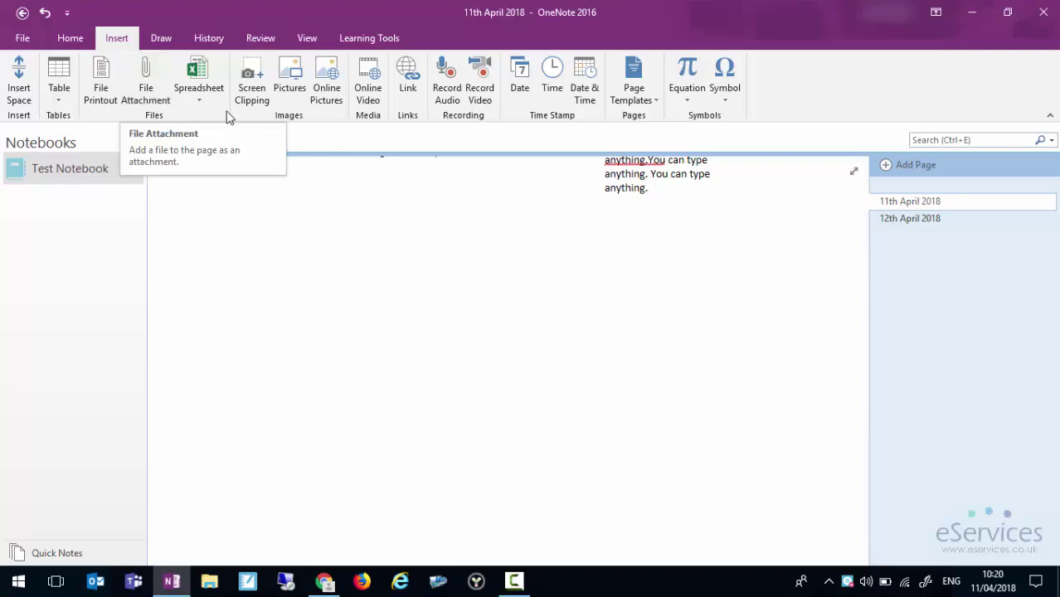
pyautogui.click(65, 97)
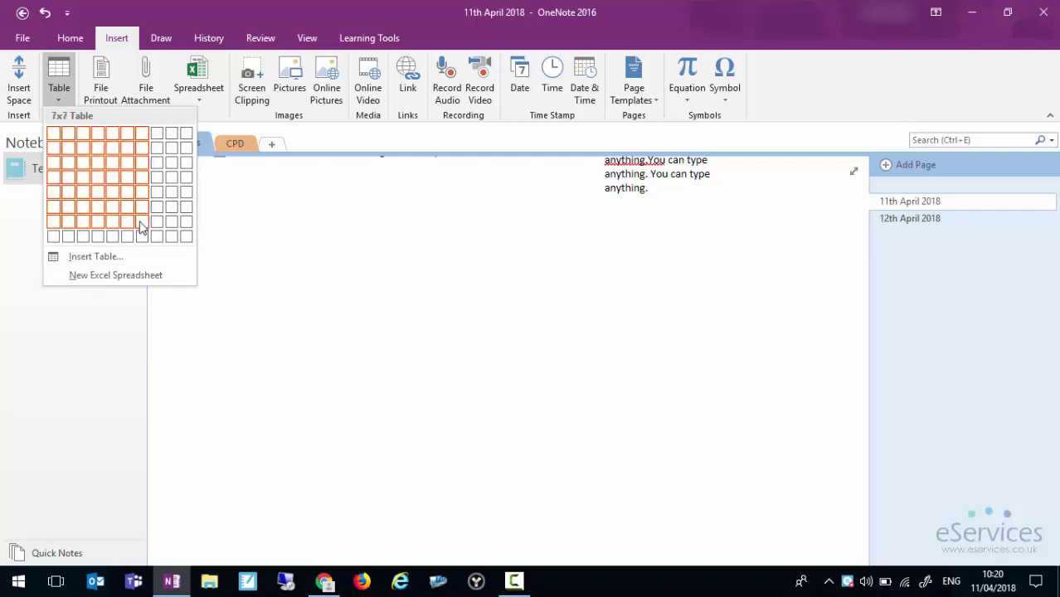
pyautogui.click(95, 226)
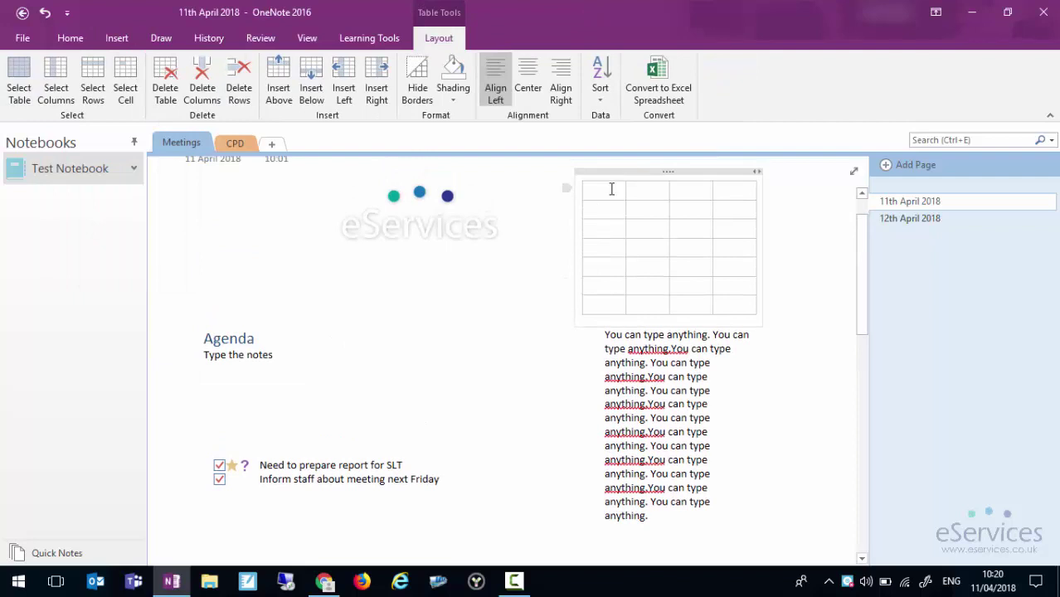
# - Fill the table's first row with "Sdidh", "sjdhvkjsh", "sdkjvhjsdkh", "sakjdhksdhv" and start the second row with "skjdhvkjdshv", "skjdvhkjs"
pyautogui.write('Sdidh')
pyautogui.press('Tab')
pyautogui.write('sjdhvkjsh')
pyautogui.press('Tab')
pyautogui.write('sdkjvhjsdkh')
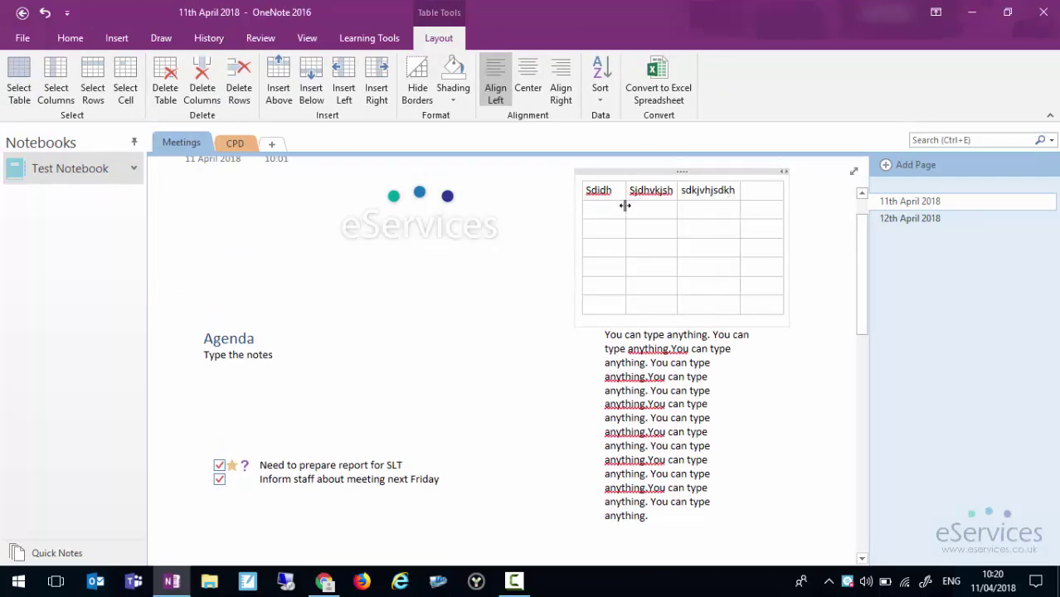
pyautogui.press('Tab')
pyautogui.write('sakjdhksdhy')
pyautogui.press('Tab')
pyautogui.write('skjdhvkjdshy')
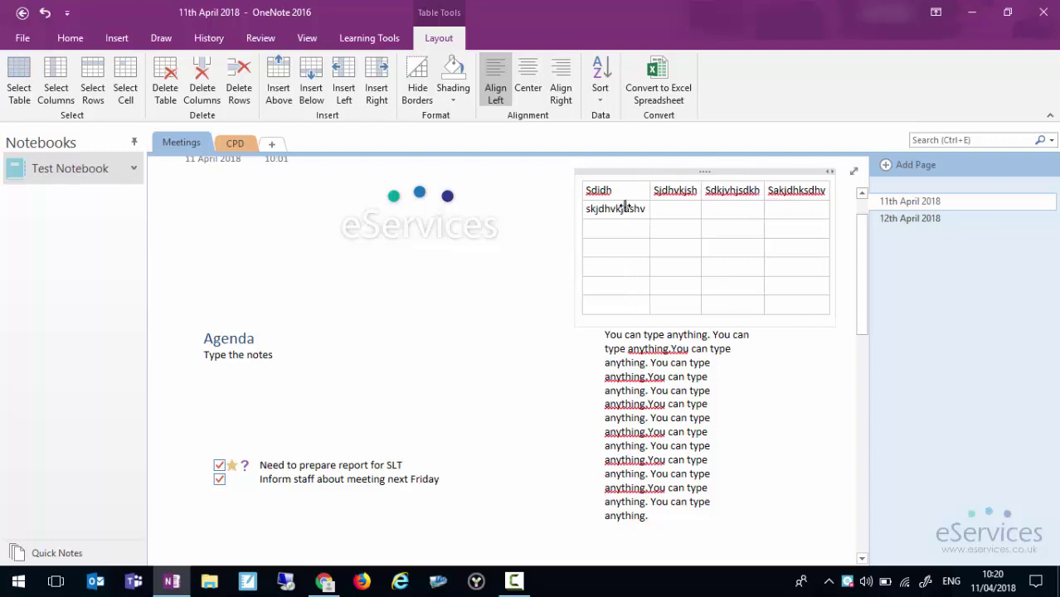
pyautogui.press('Tab')
pyautogui.write('skjdvhkjs')
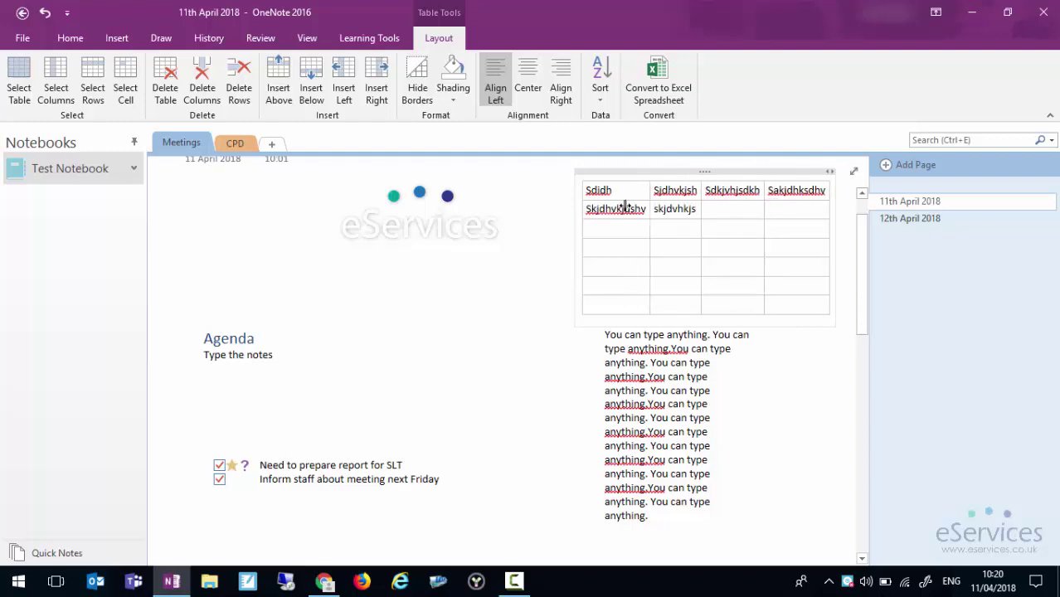
# - Delete the table's two rows that contain the sample text
pyautogui.hotkey('shift', 'Up')
pyautogui.press('Delete')
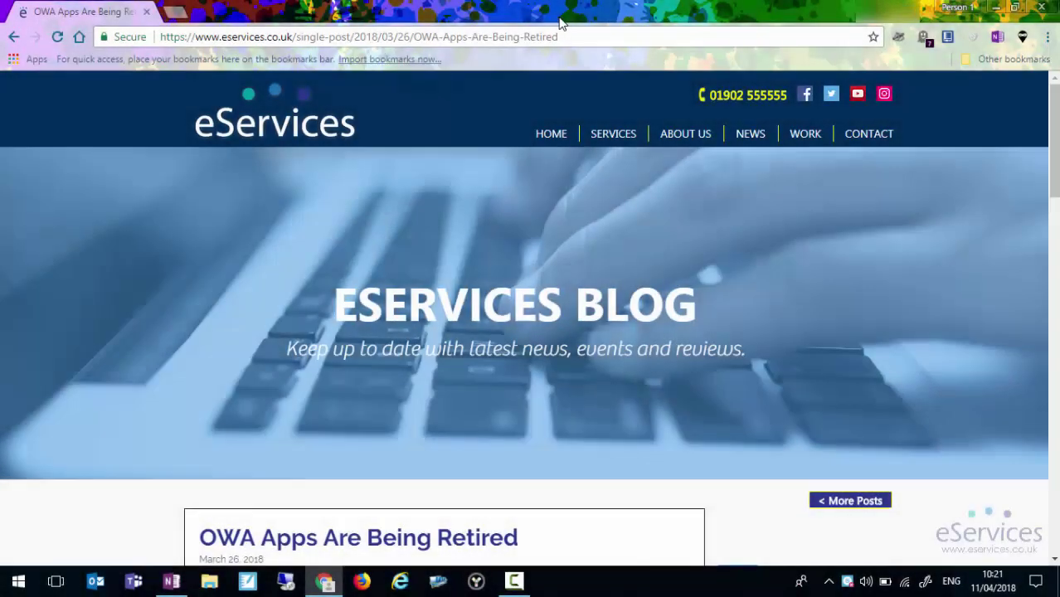
# - Copy the web address of the "OWA Apps Are Being Retired" blog post in Chrome and return to OneNote
pyautogui.hotkey('ctrl', 'a')
pyautogui.hotkey('ctrl', 'c')
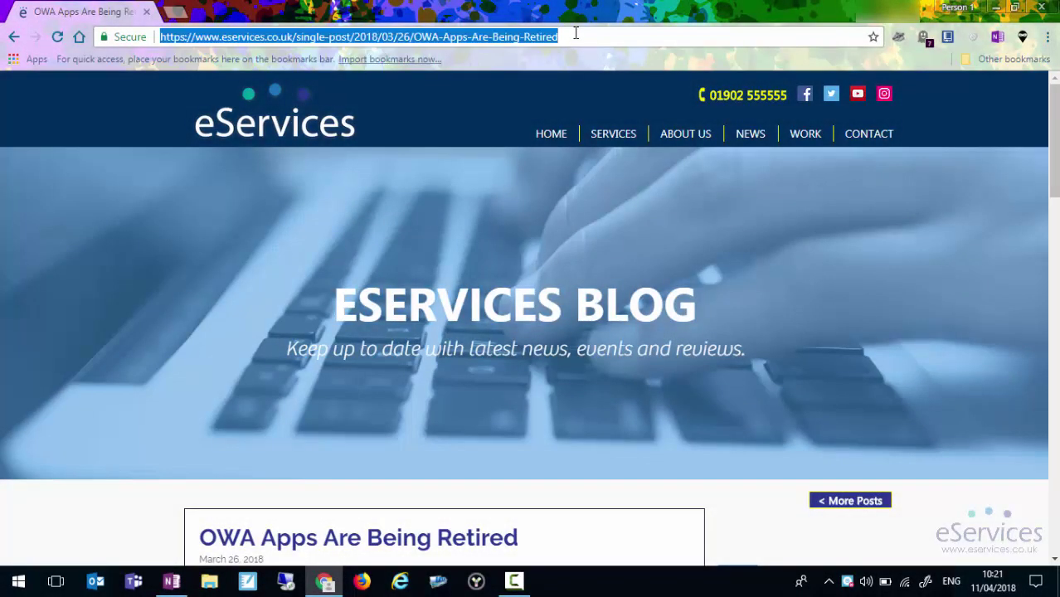
pyautogui.click(171, 580)
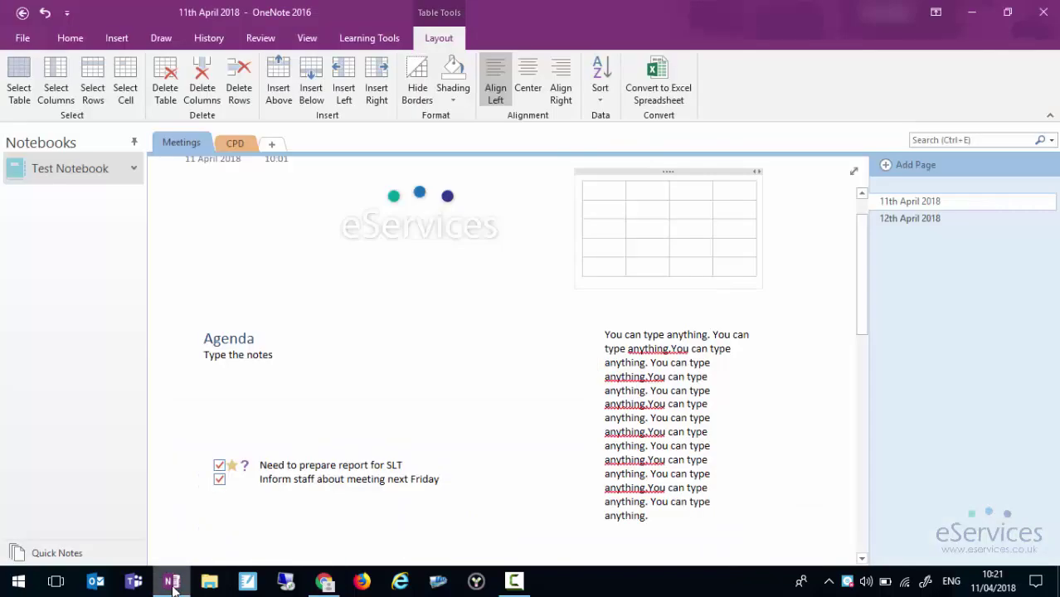
# - Add a note beside the Agenda heading reading "This site might be interesting:" followed by the copied blog post address
pyautogui.click(357, 339)
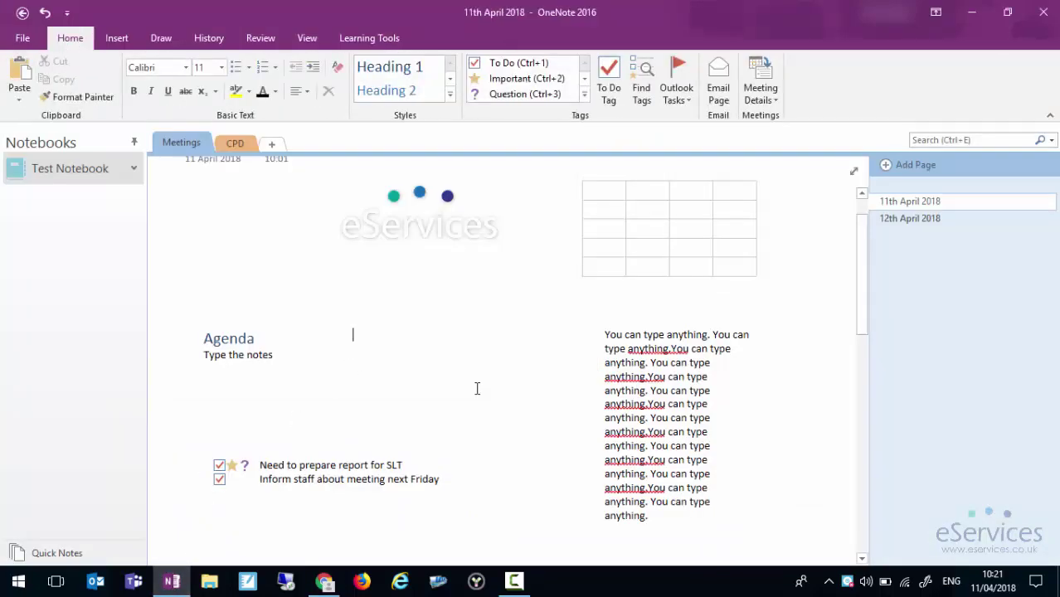
pyautogui.write('Thi')
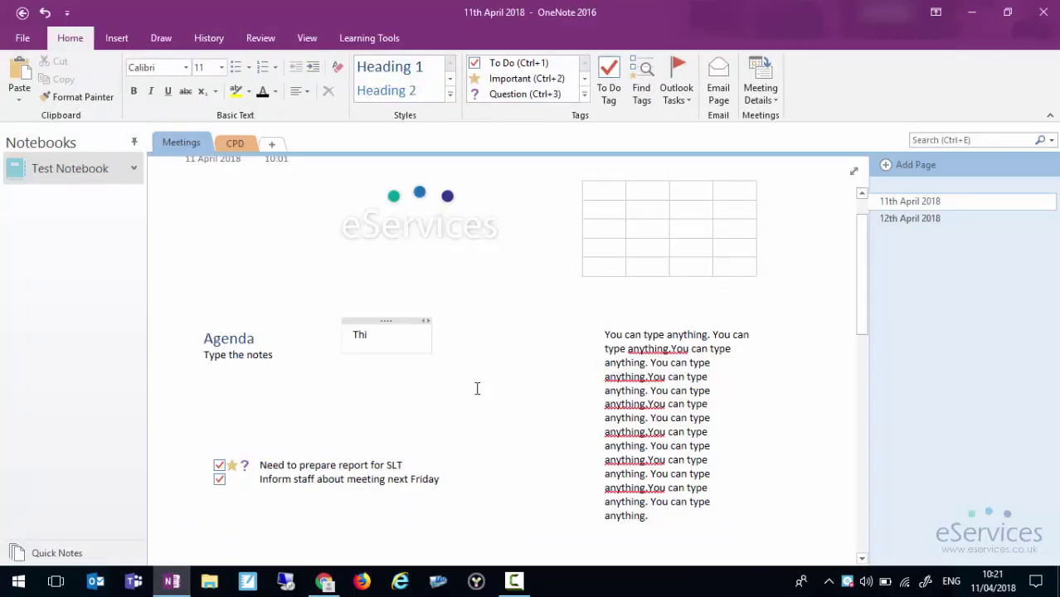
pyautogui.write('s site might ')
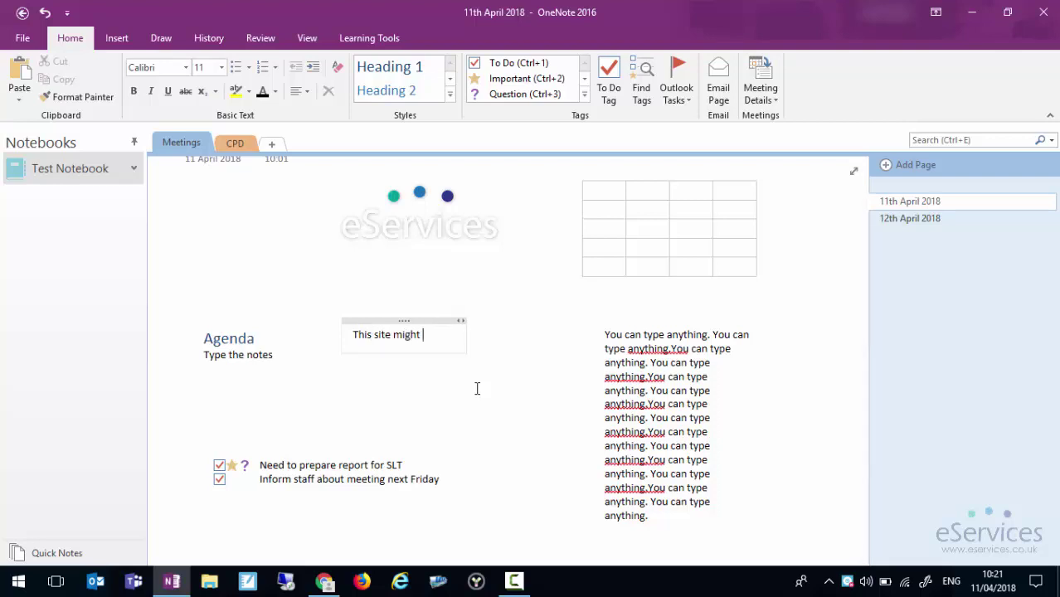
pyautogui.write('be interesting')
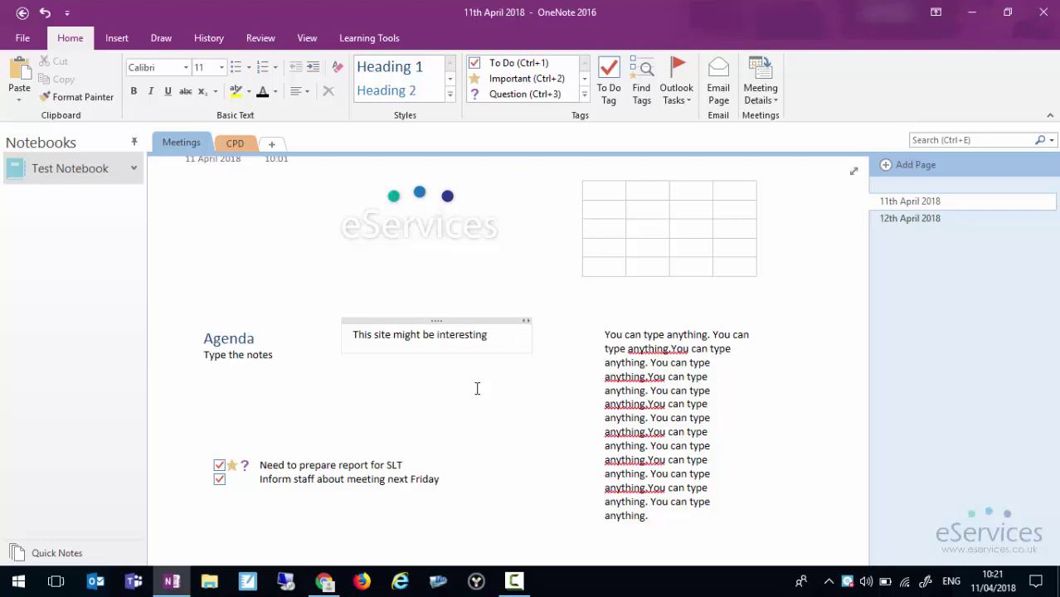
pyautogui.write(':')
pyautogui.hotkey('ctrl', 'v')
# - Add a note reading "Remind team about this." just above the to-do list
pyautogui.click(242, 426)
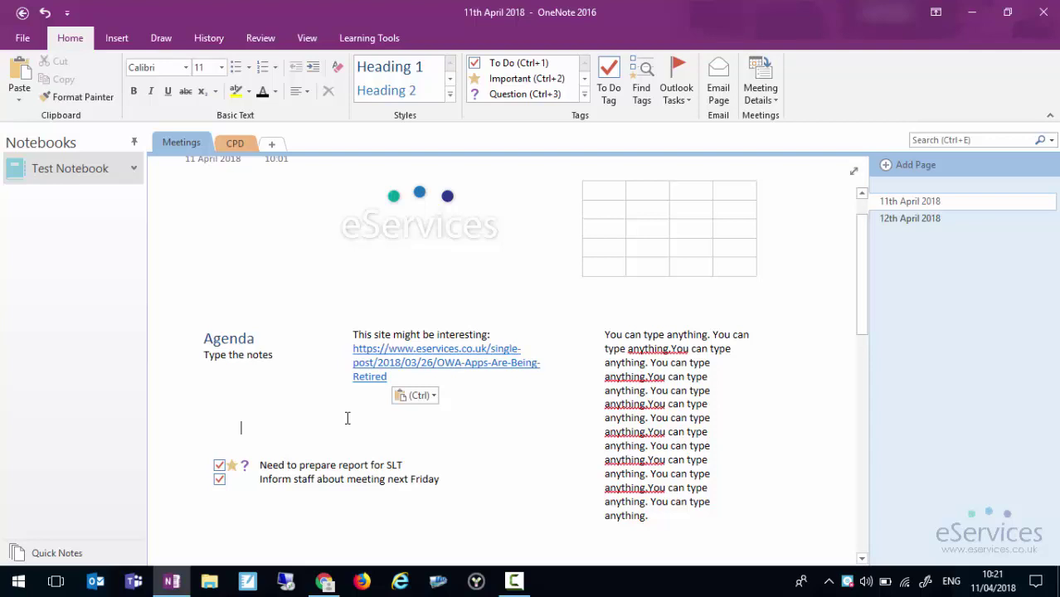
pyautogui.write('Remind team a')
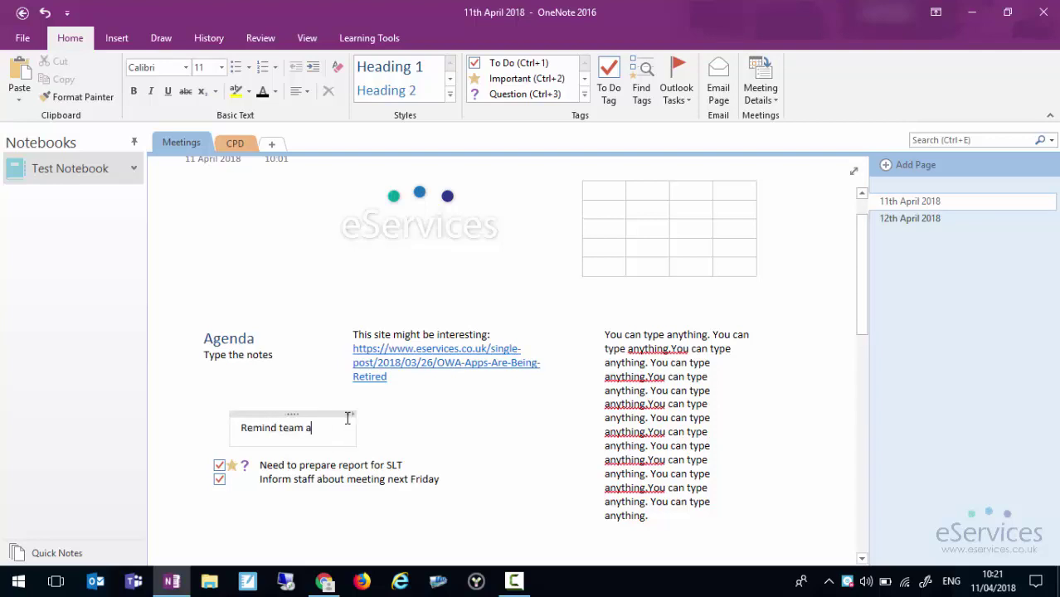
pyautogui.write('bout this.')
# - Link the word "this" in "Remind team about this." to the copied blog post address
pyautogui.doubleClick(348, 419)
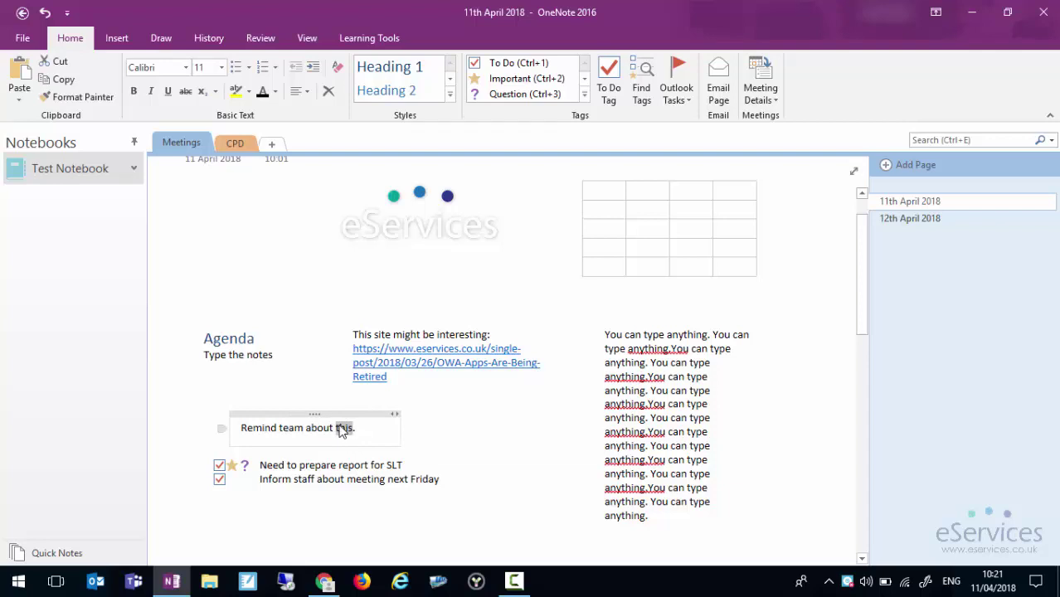
pyautogui.rightClick(341, 429)
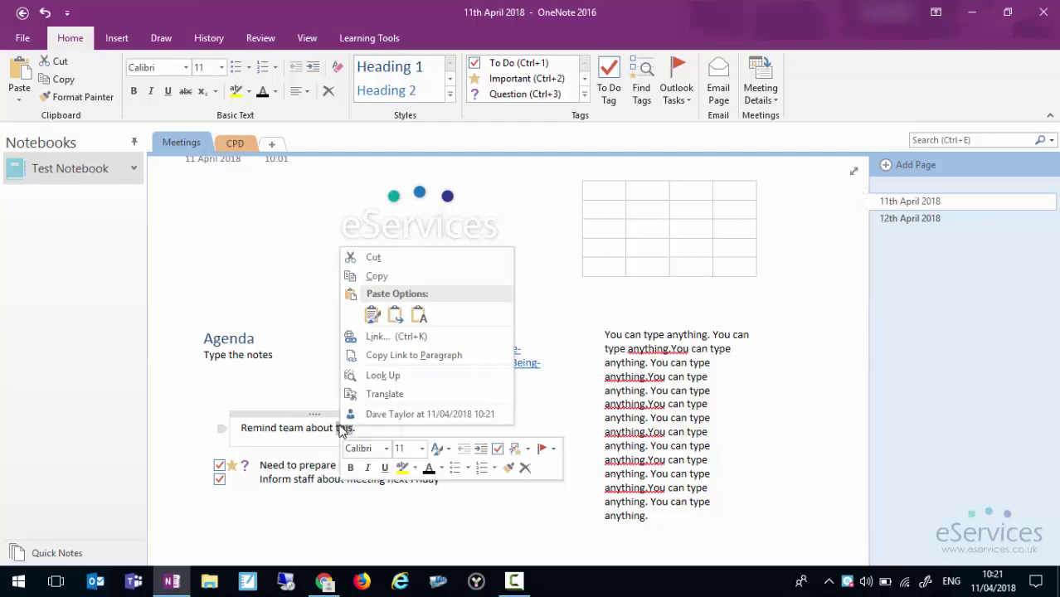
pyautogui.click(409, 338)
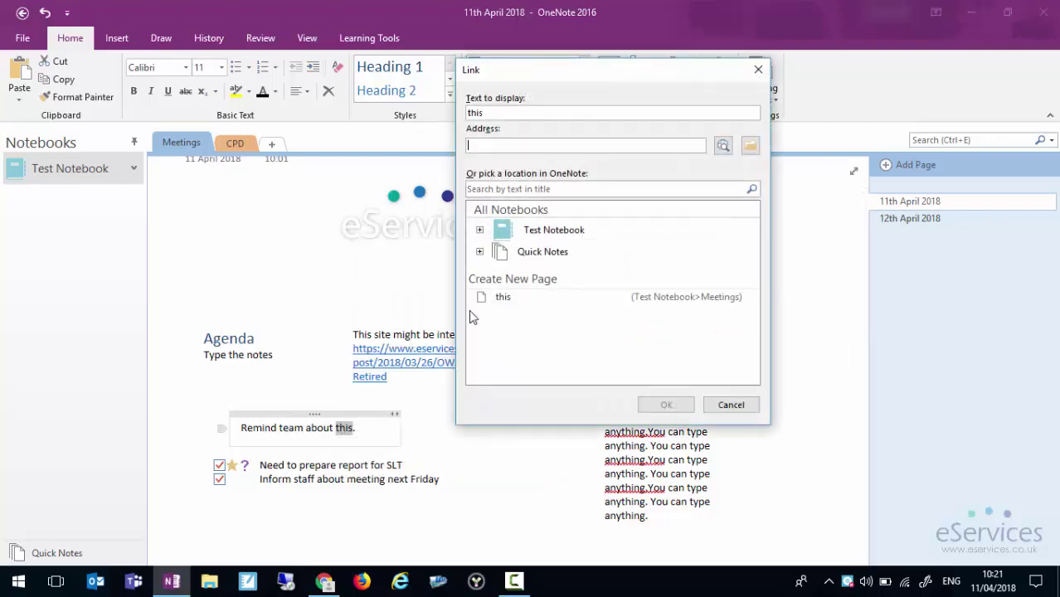
pyautogui.click(492, 145)
pyautogui.hotkey('ctrl', 'v')
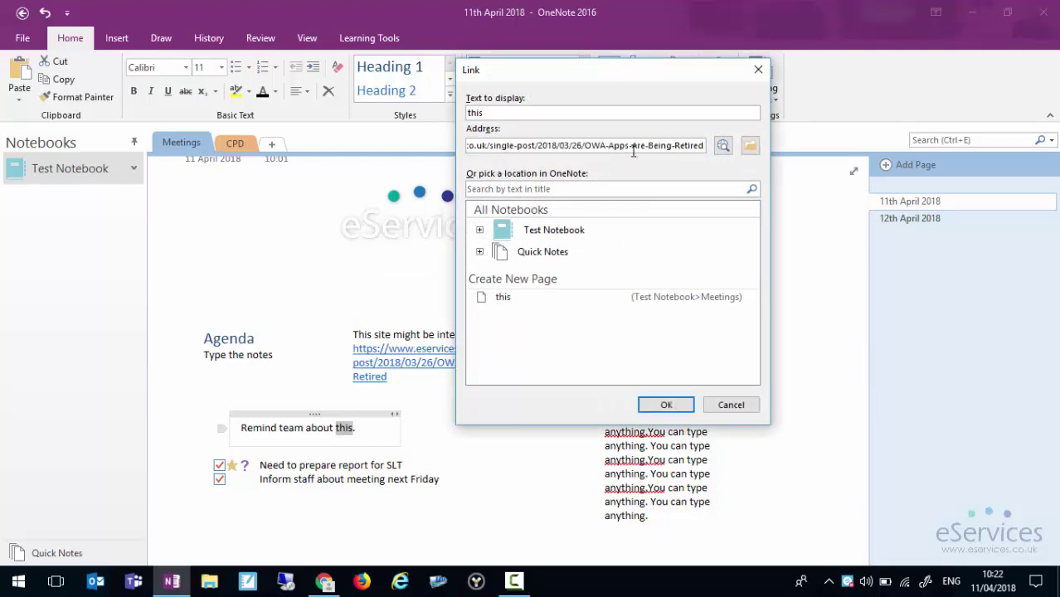
pyautogui.click(656, 406)
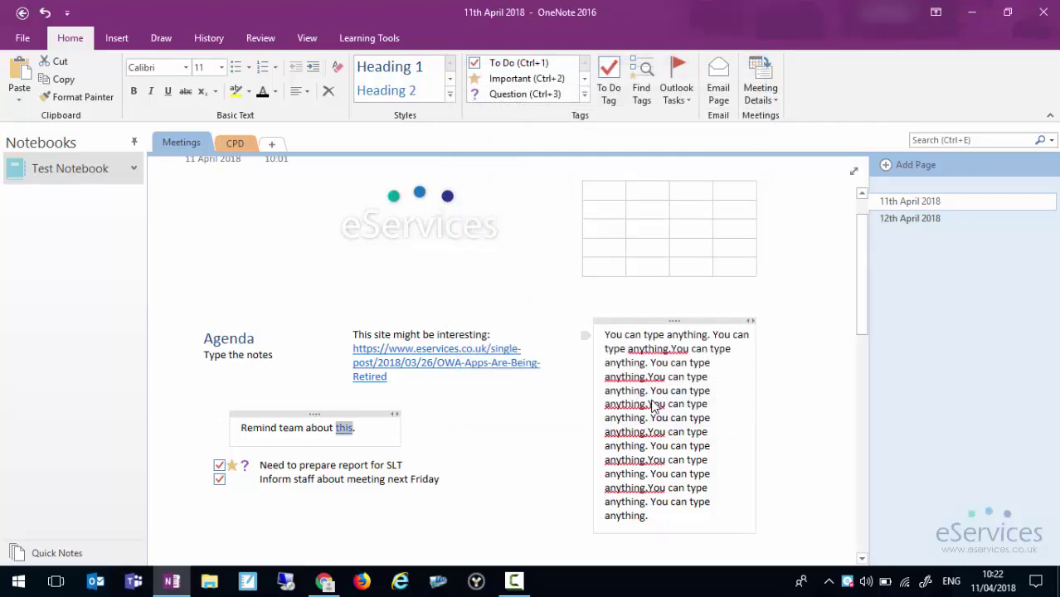
# - Add a note reading "What about this?" below the to-do list
pyautogui.click(445, 557)
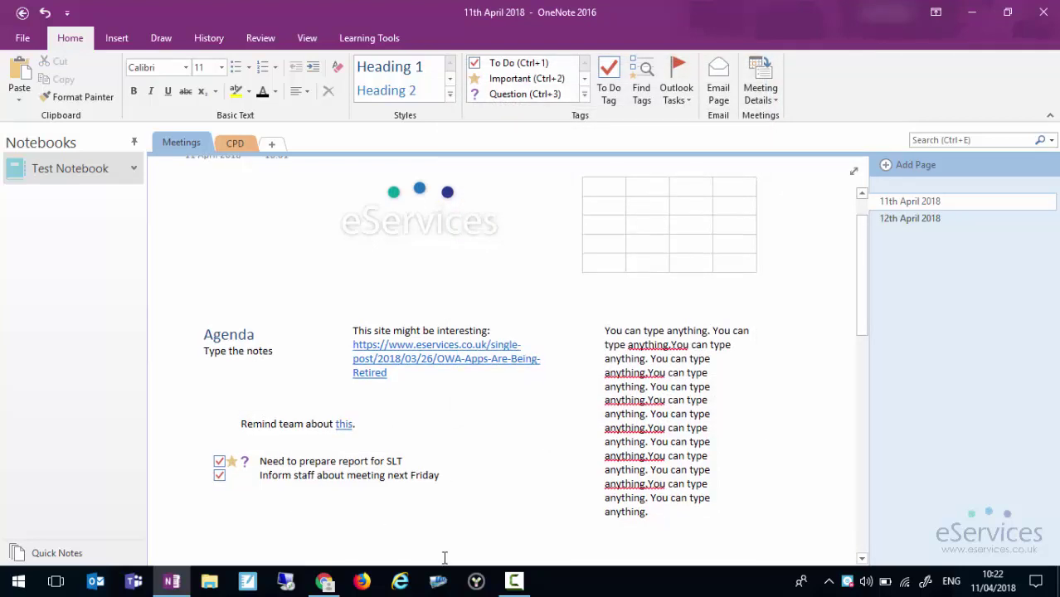
pyautogui.write('What about')
pyautogui.write('this?')
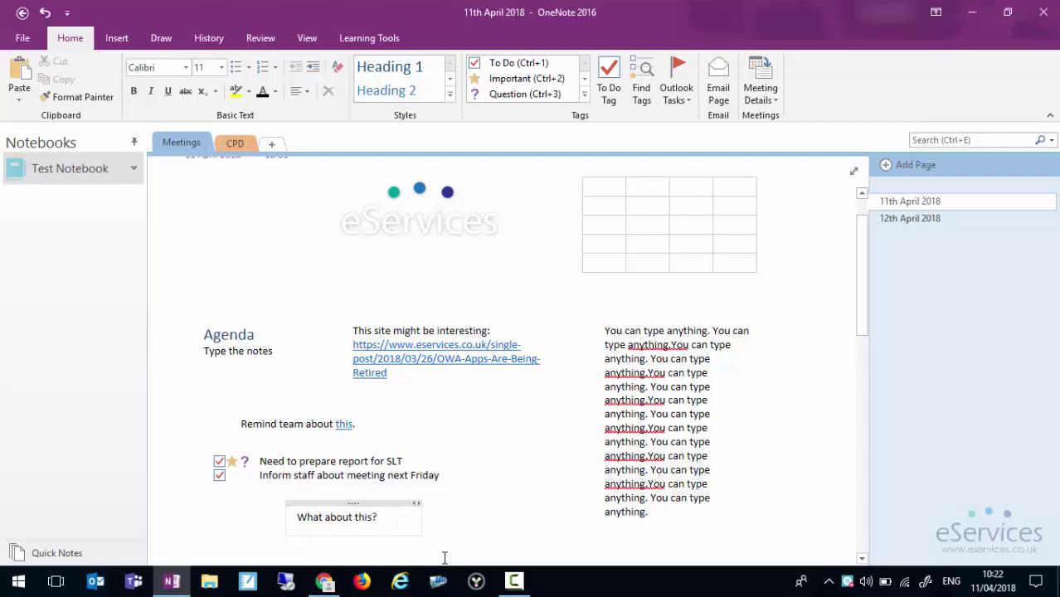
# - Link the word "this" in "What about this?" to the Word Training page in the CPD section and follow the link
pyautogui.hotkey('ctrl', 'shift', 'Left')
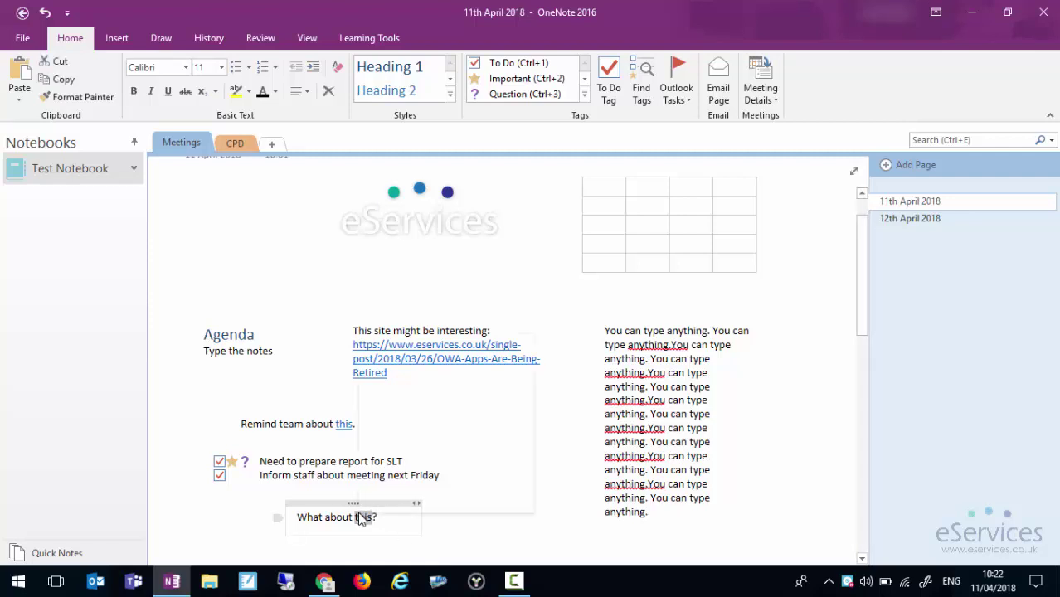
pyautogui.rightClick(361, 518)
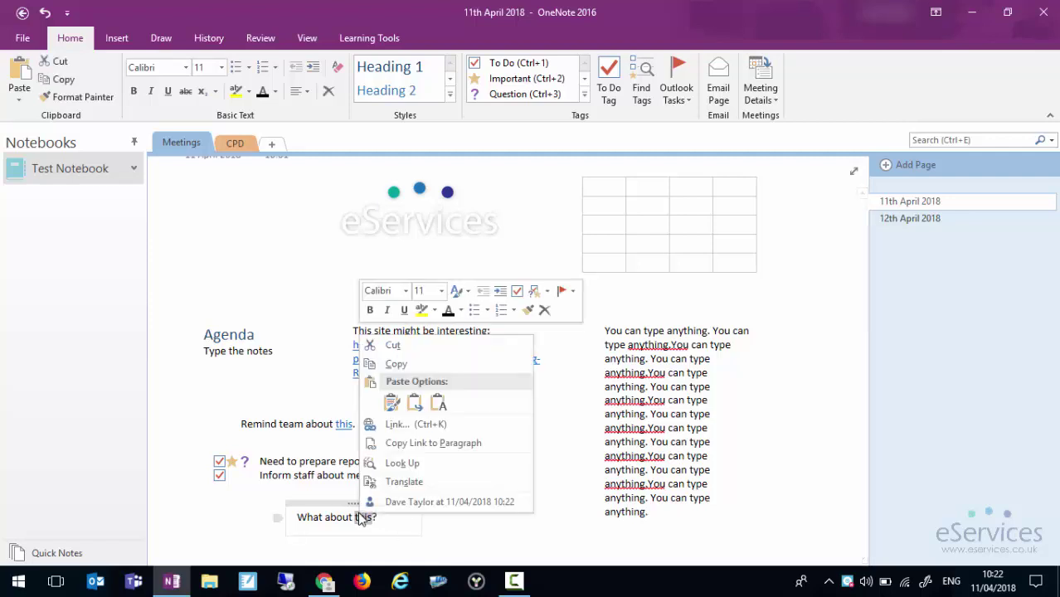
pyautogui.click(395, 426)
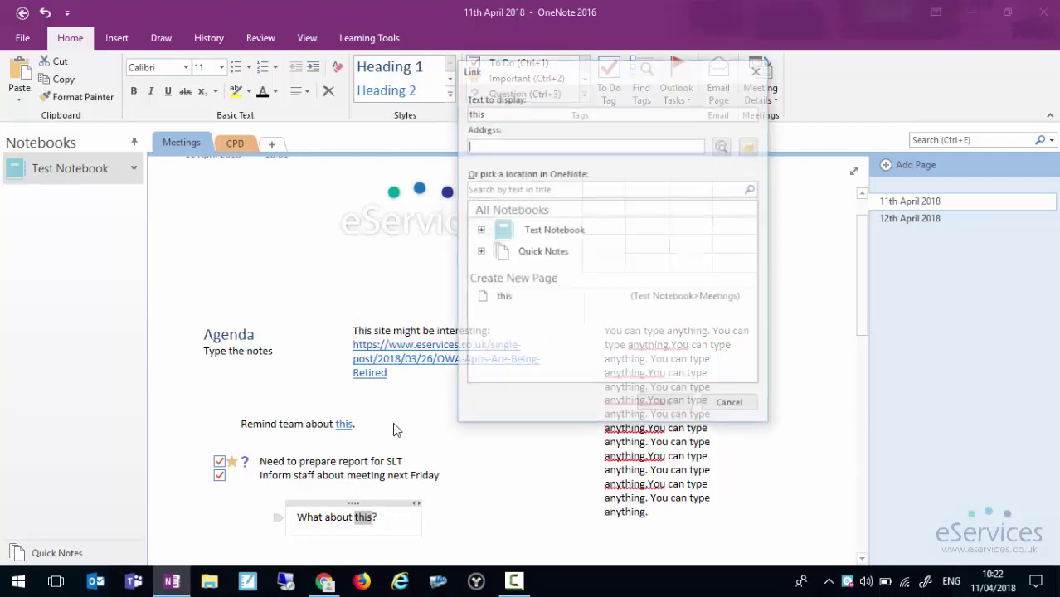
pyautogui.click(480, 251)
pyautogui.click(481, 251)
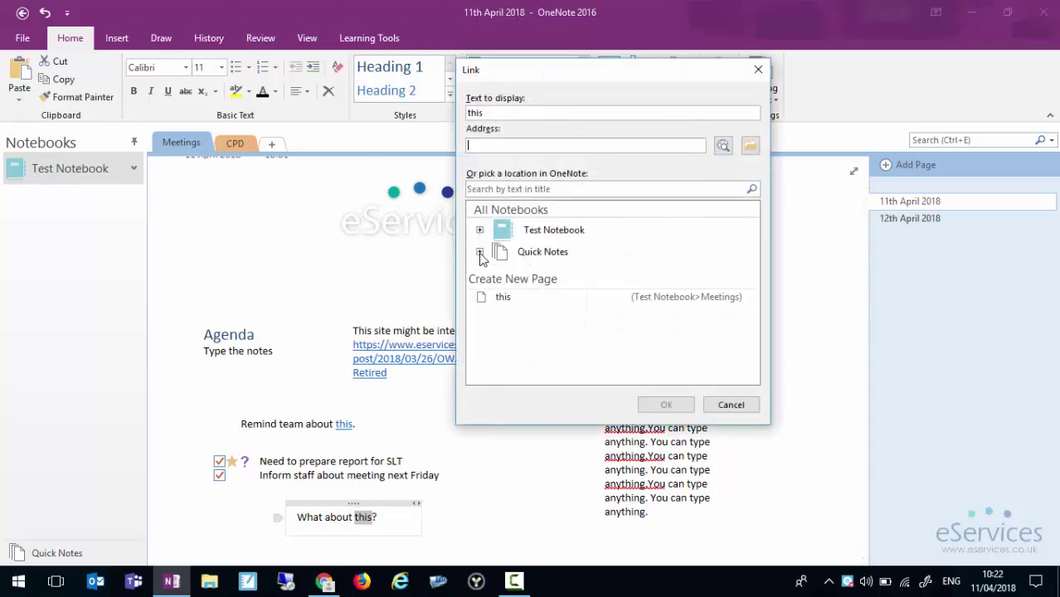
pyautogui.click(479, 231)
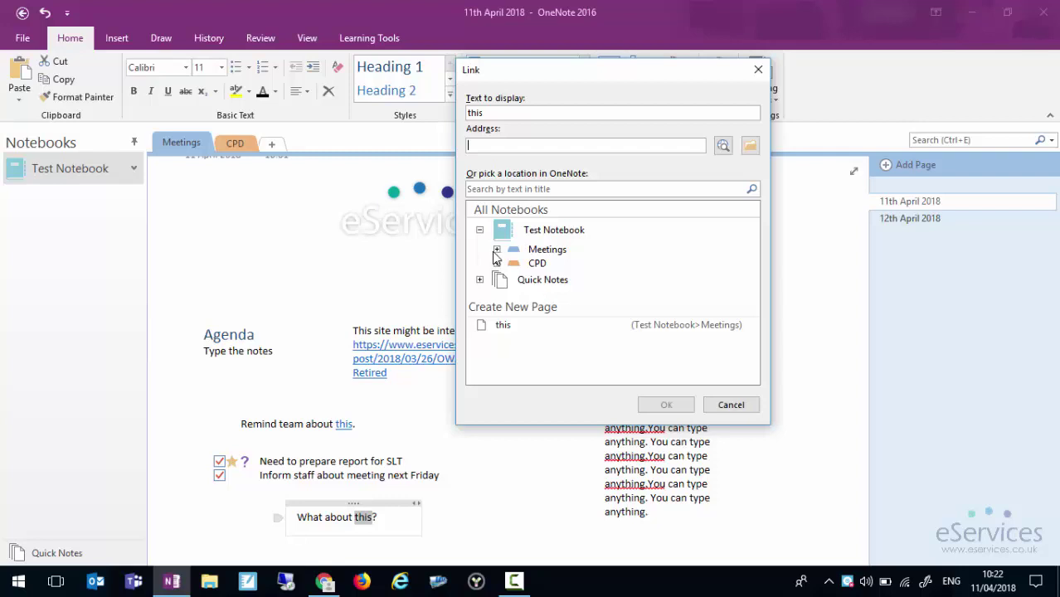
pyautogui.click(543, 250)
pyautogui.click(496, 250)
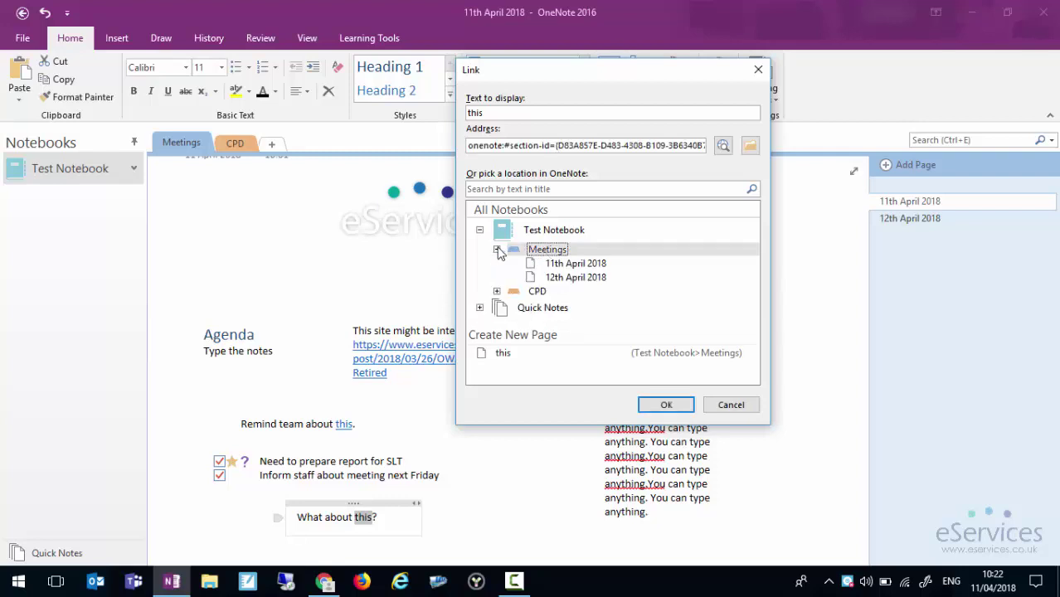
pyautogui.click(552, 264)
pyautogui.click(552, 278)
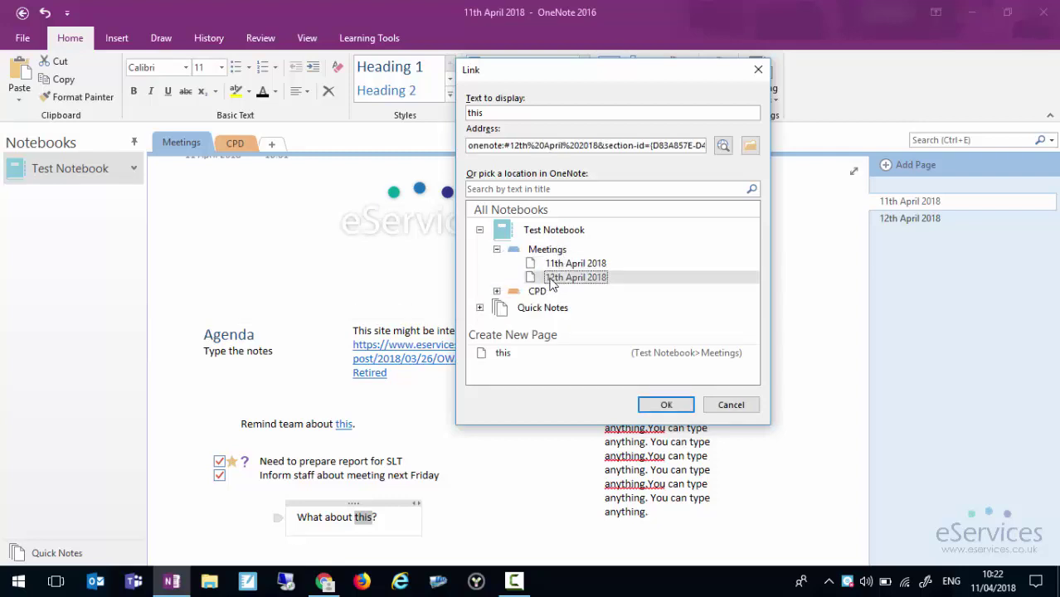
pyautogui.click(497, 291)
pyautogui.click(572, 320)
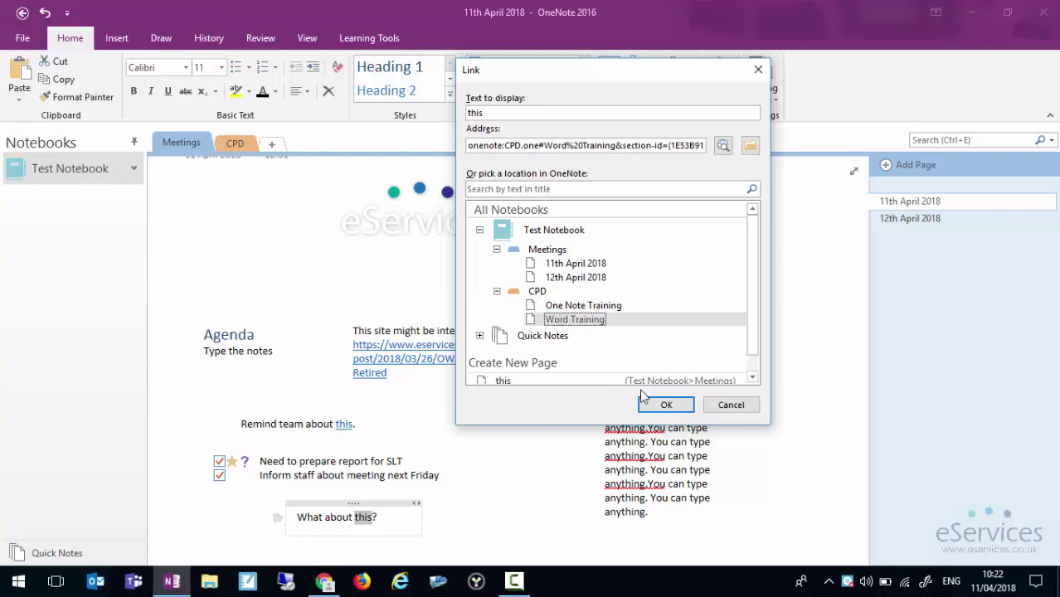
pyautogui.click(666, 404)
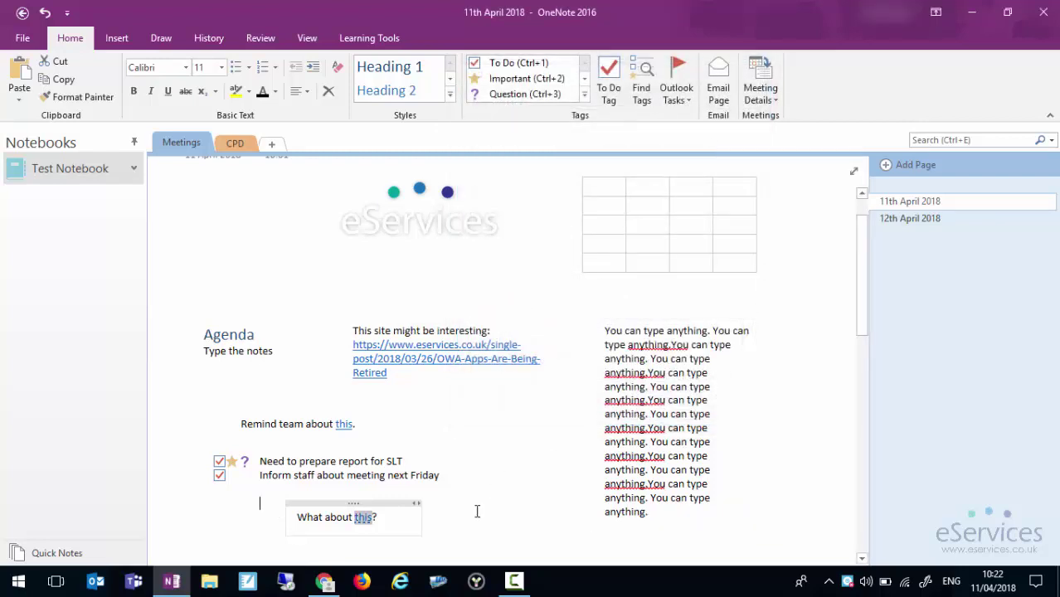
pyautogui.click(364, 519)
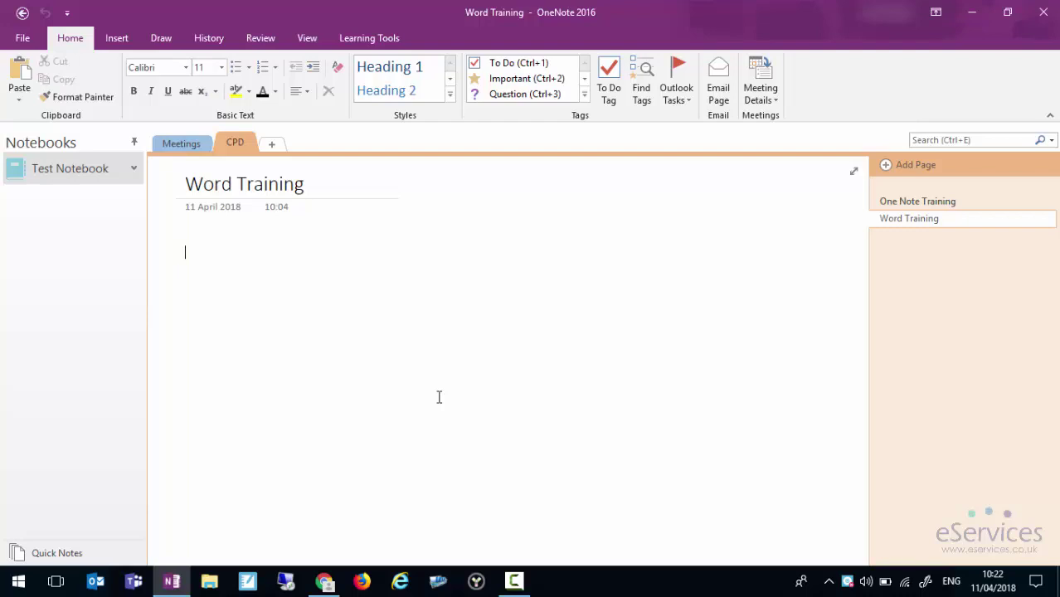
# - Return to the Meetings section, move the CPD section ahead of it, and restore the original section order
pyautogui.click(186, 147)
pyautogui.click(364, 531)
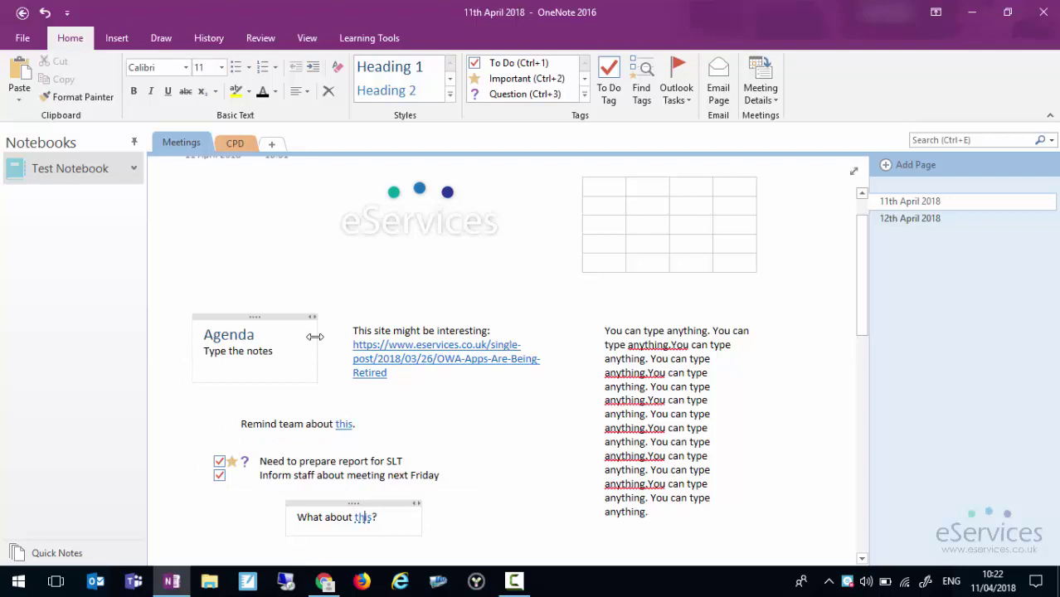
pyautogui.scroll(2, 314, 337)
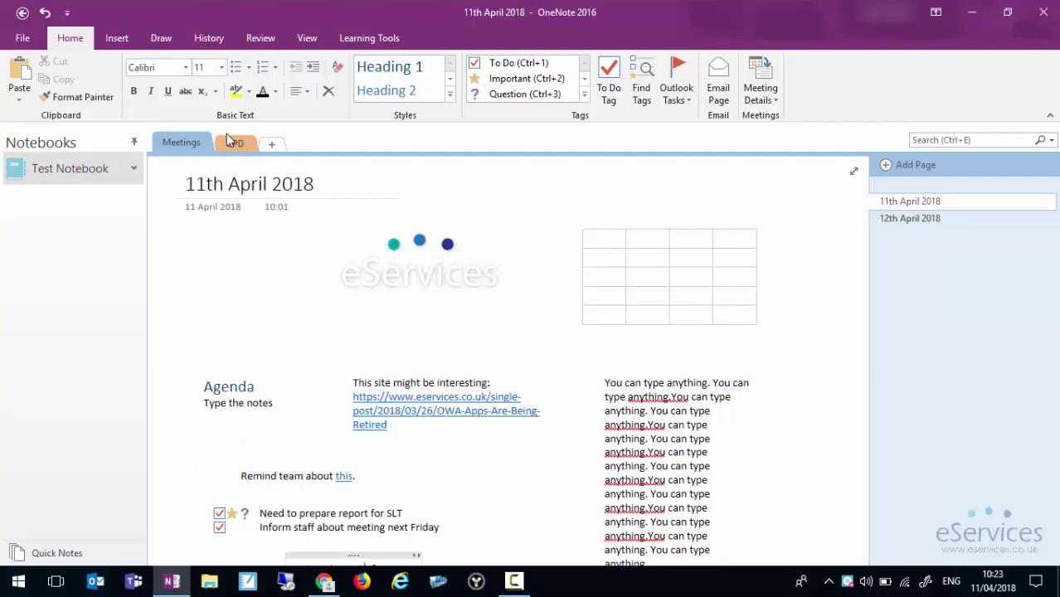
pyautogui.moveTo(222, 148); pyautogui.dragTo(154, 147)
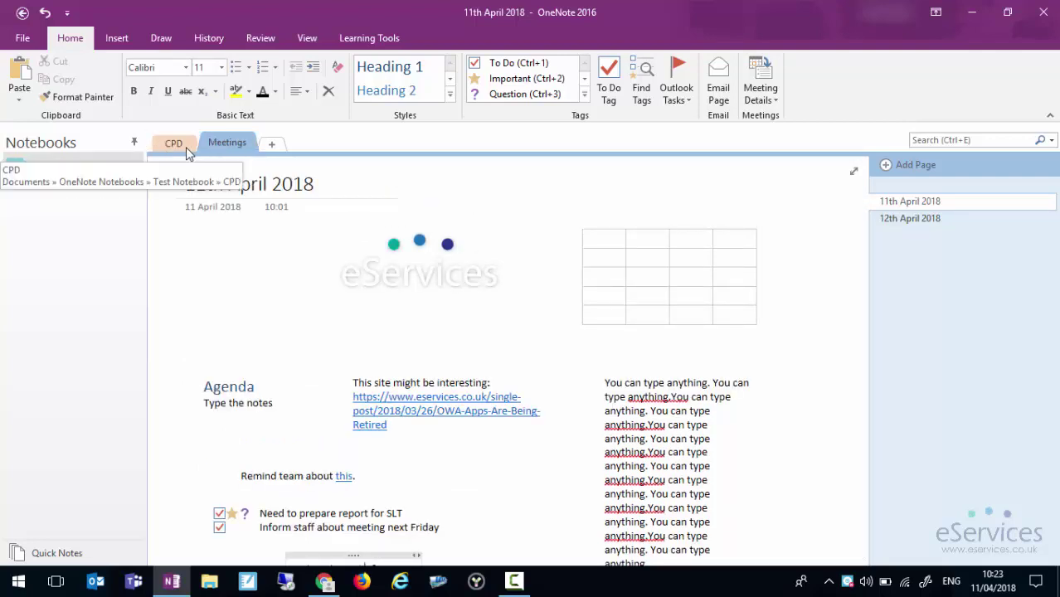
pyautogui.moveTo(248, 145); pyautogui.dragTo(170, 147)
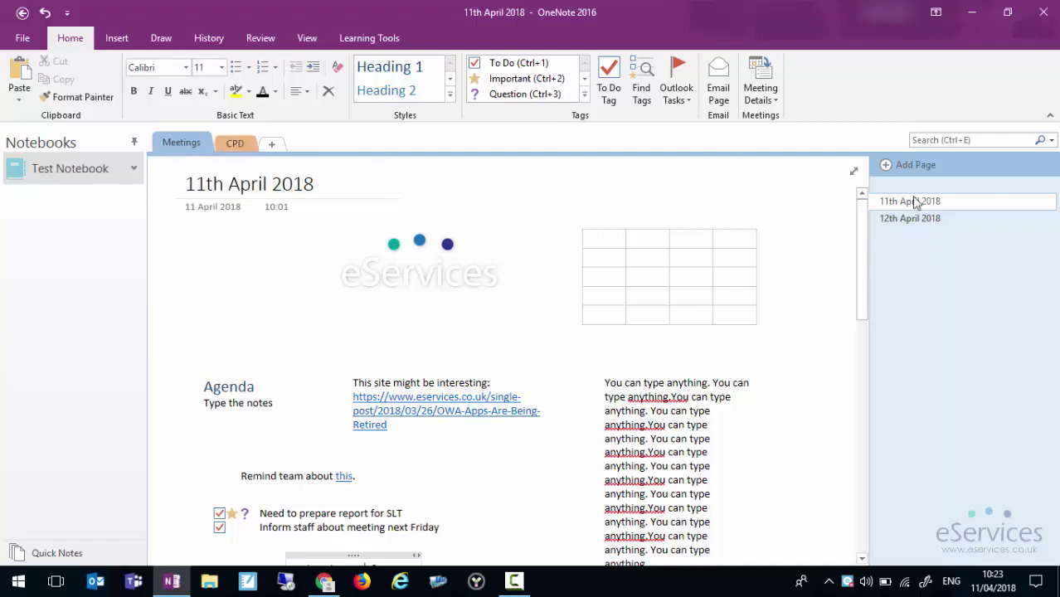
pyautogui.moveTo(910, 205)
pyautogui.mouseDown()
pyautogui.moveTo(908, 227)
pyautogui.moveTo(910, 196)
pyautogui.mouseUp()
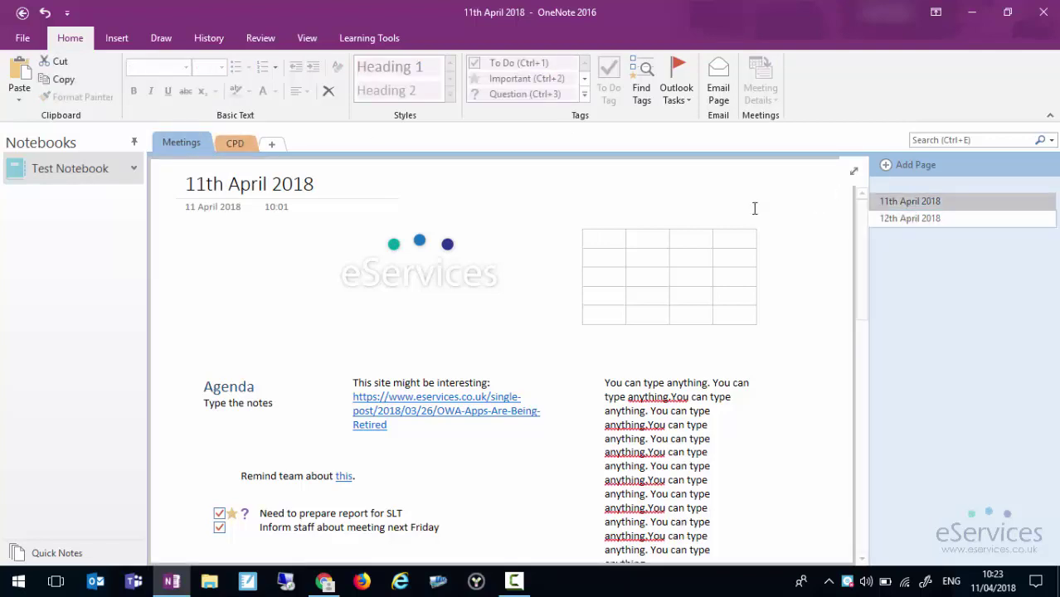
# - Open the CPD section and review the commands available for its pages and for the section itself
pyautogui.click(236, 145)
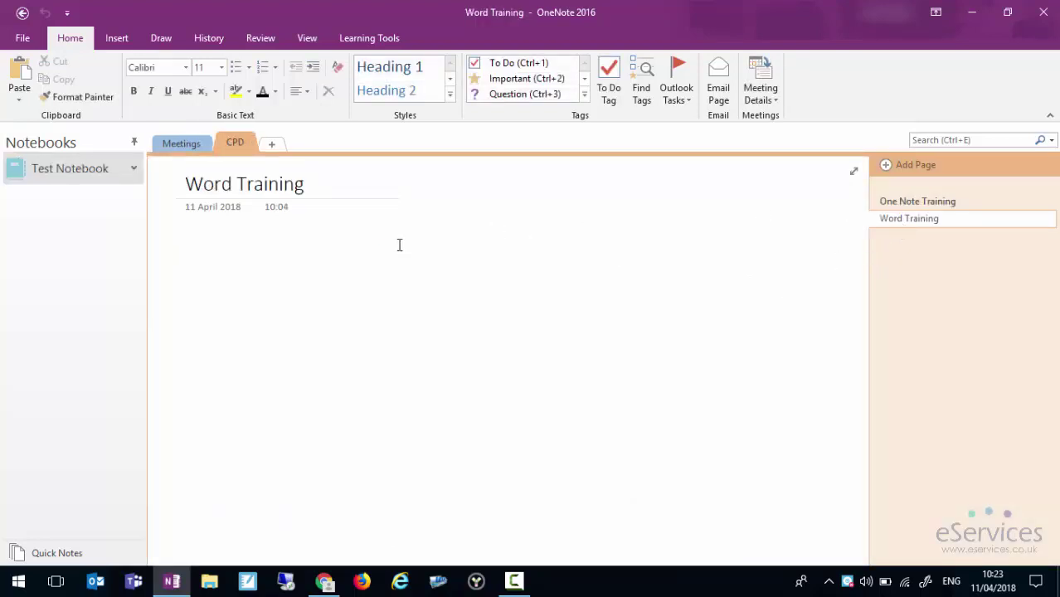
pyautogui.rightClick(904, 222)
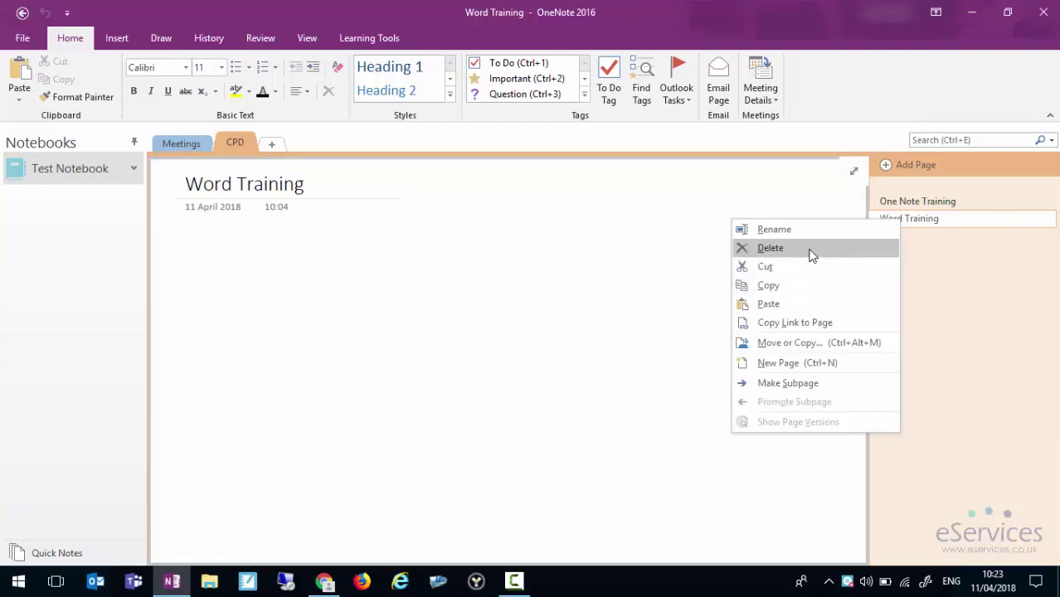
pyautogui.rightClick(230, 144)
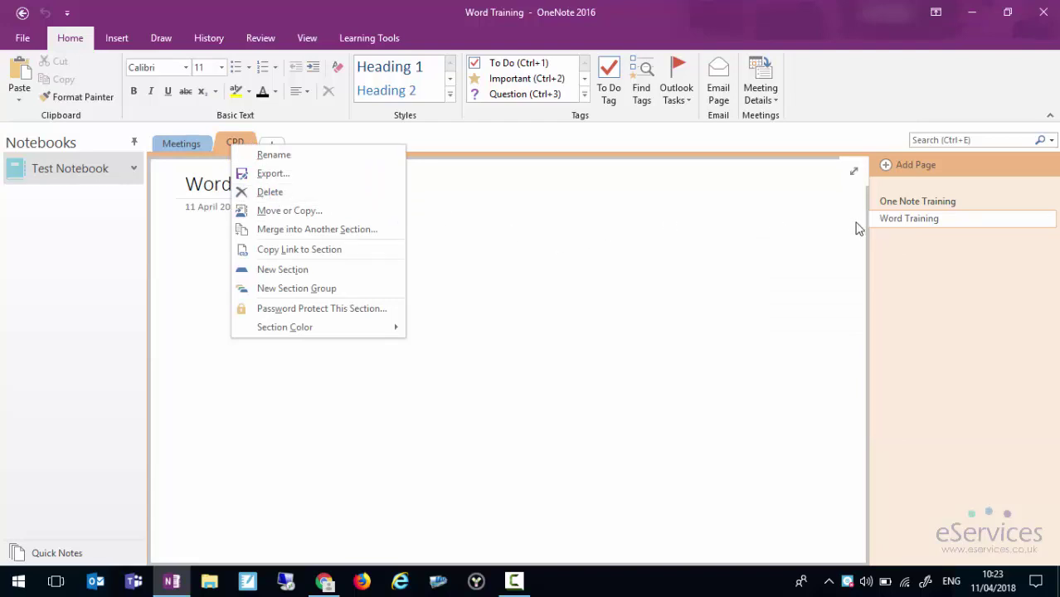
pyautogui.click(886, 218)
pyautogui.rightClick(893, 207)
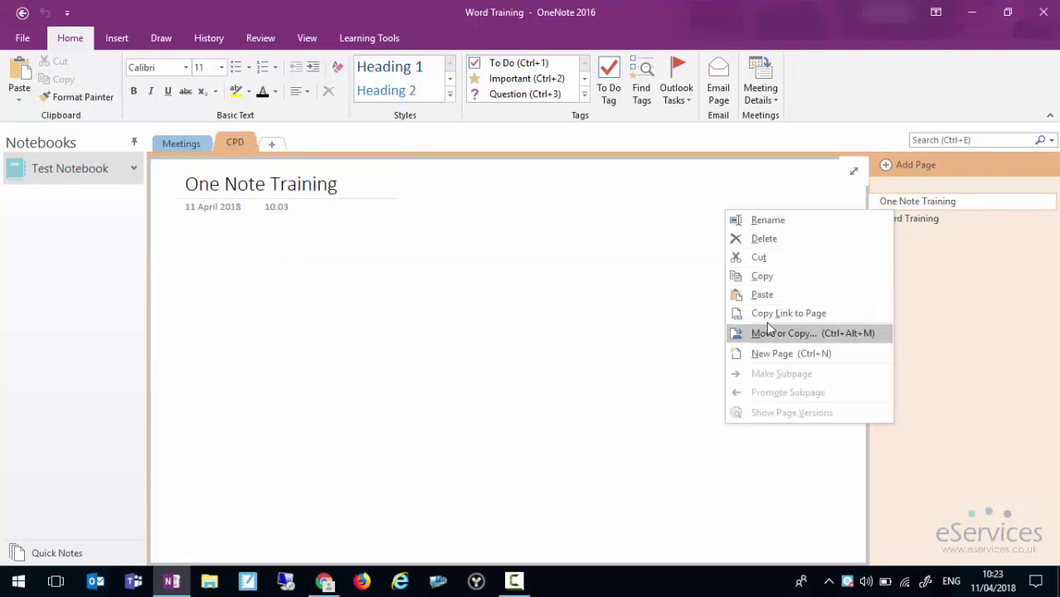
pyautogui.click(218, 134)
# - Add a page titled "Useful Websites" to the CPD section, placed between One Note Training and Word Training
pyautogui.click(902, 165)
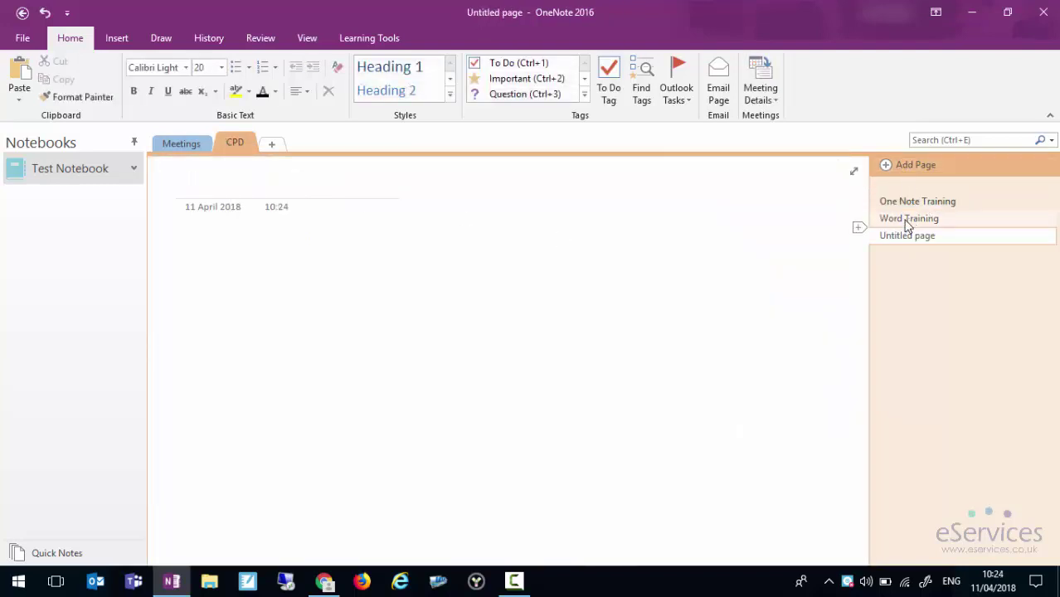
pyautogui.moveTo(902, 235); pyautogui.dragTo(905, 219)
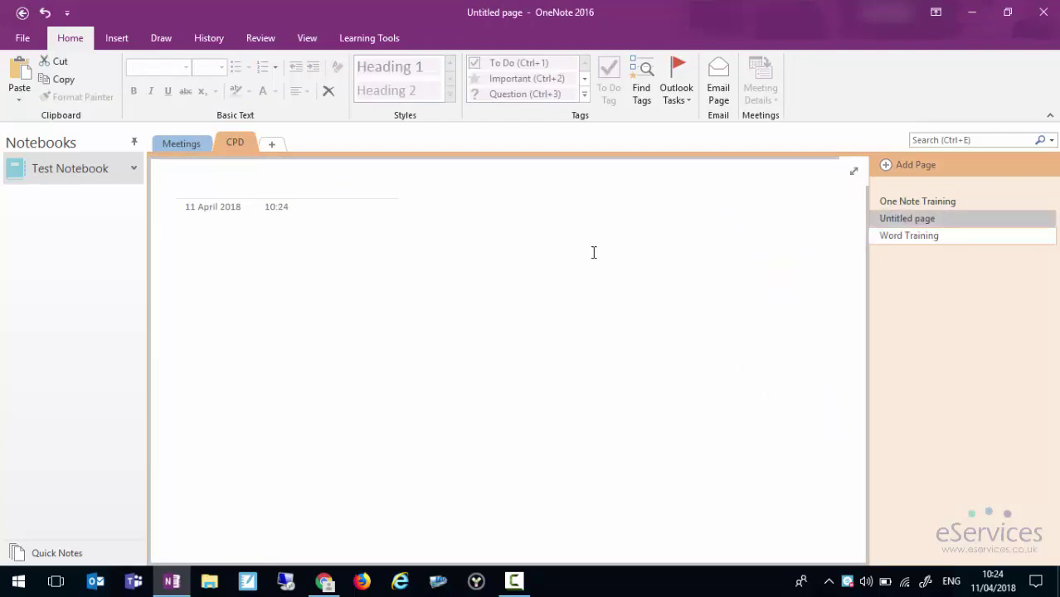
pyautogui.click(200, 181)
pyautogui.write('Useful ')
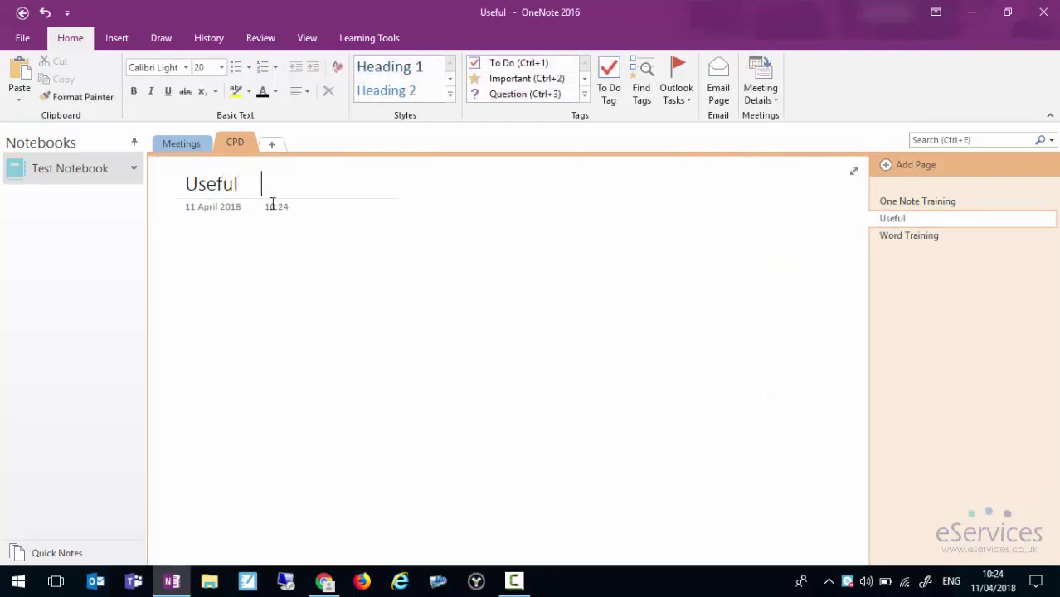
pyautogui.write('Websites')
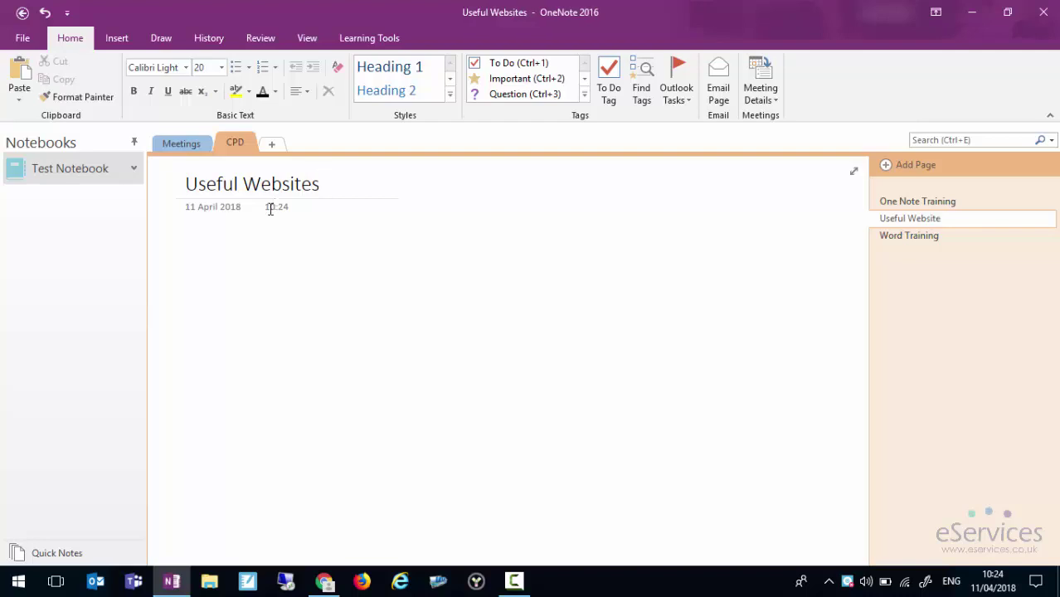
pyautogui.press('Return')
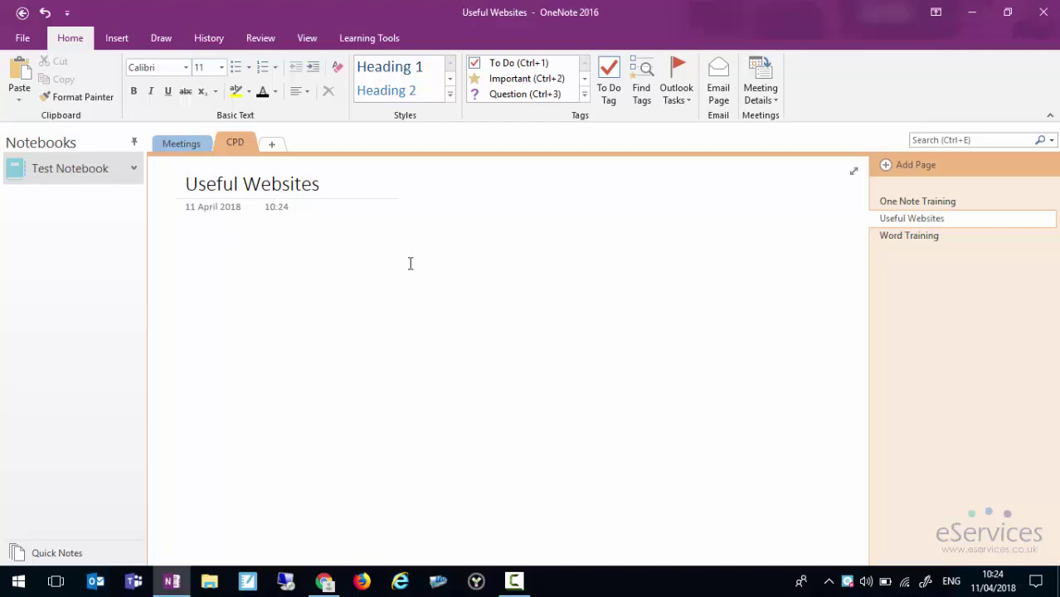
# - Make the Useful Websites page a subpage of One Note Training
pyautogui.click(895, 221)
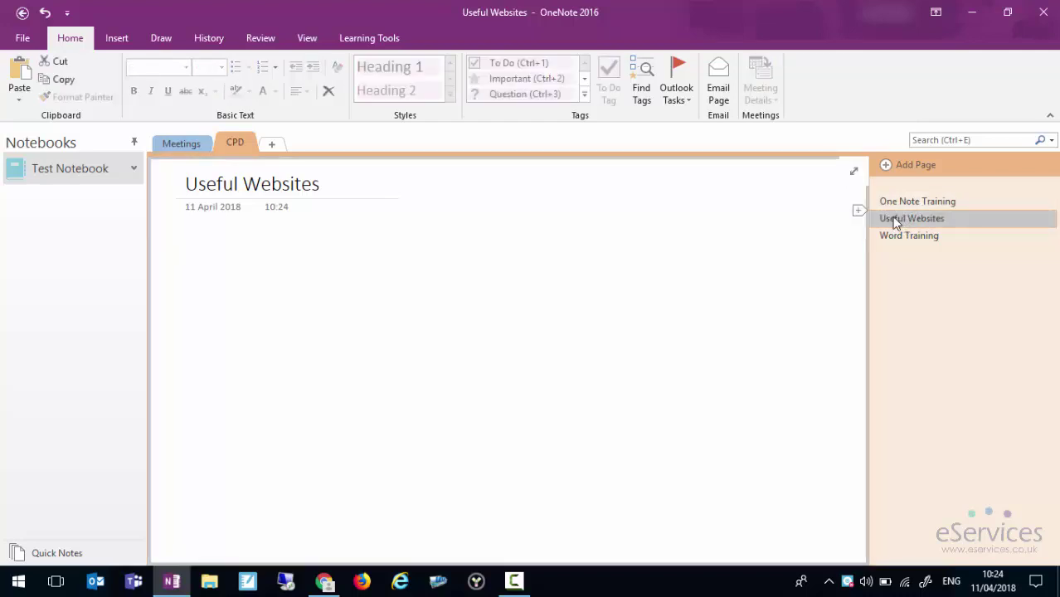
pyautogui.rightClick(894, 223)
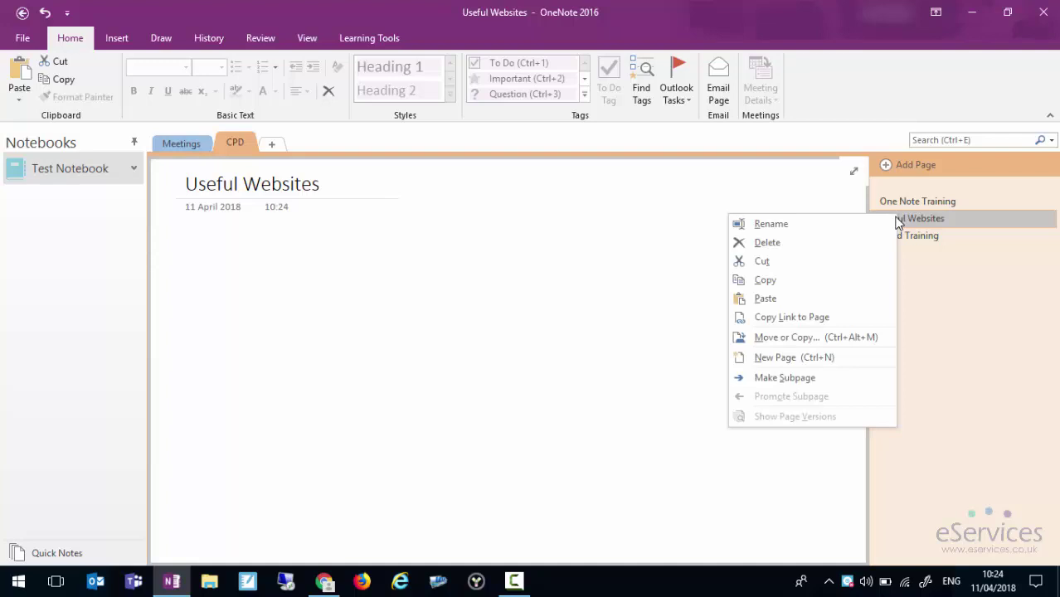
pyautogui.click(770, 378)
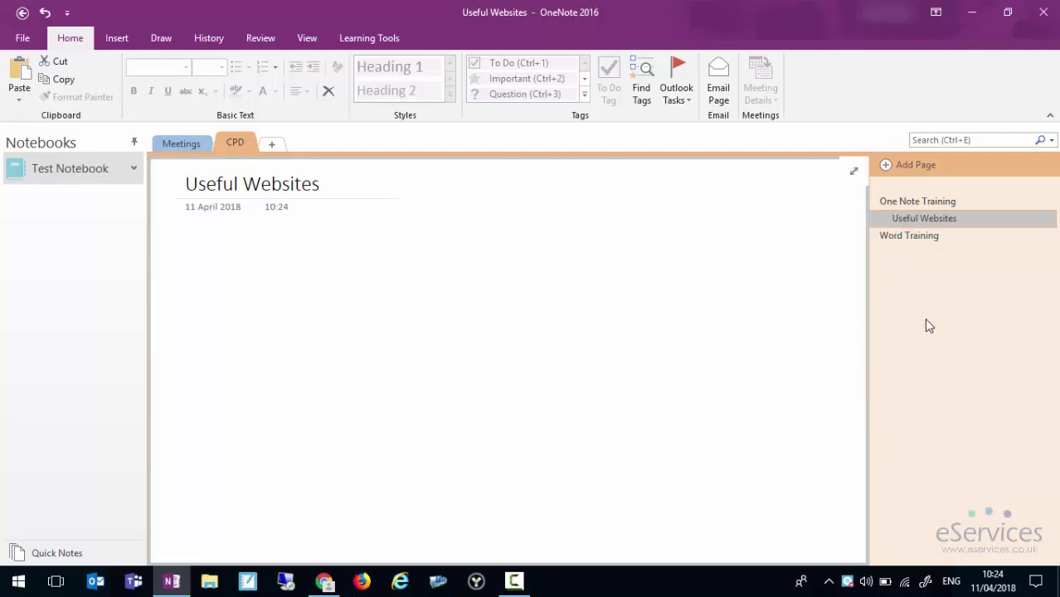
# - Promote the Useful Websites subpage to a full page and turn it back into a subpage of One Note Training
pyautogui.click(899, 238)
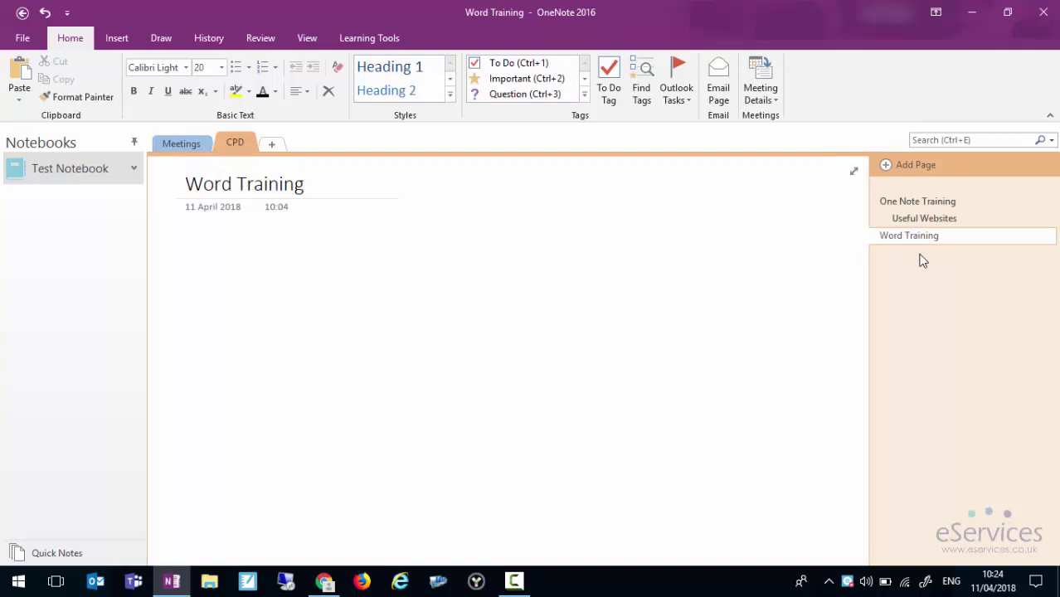
pyautogui.click(914, 203)
pyautogui.click(906, 219)
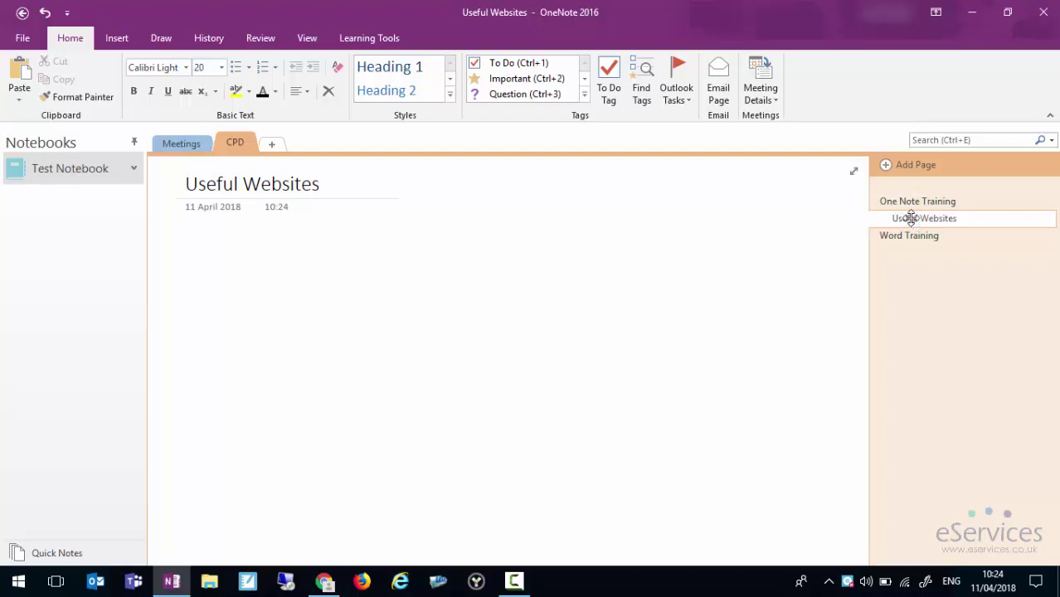
pyautogui.moveTo(912, 220)
pyautogui.mouseDown()
pyautogui.moveTo(912, 247)
pyautogui.moveTo(908, 189)
pyautogui.moveTo(905, 219)
pyautogui.mouseUp()
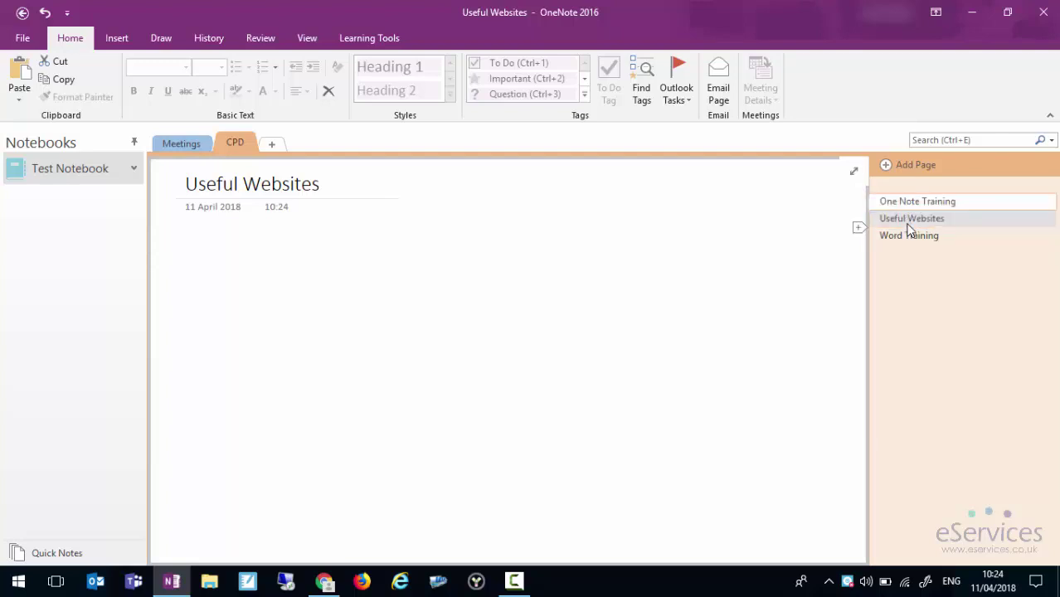
pyautogui.rightClick(905, 219)
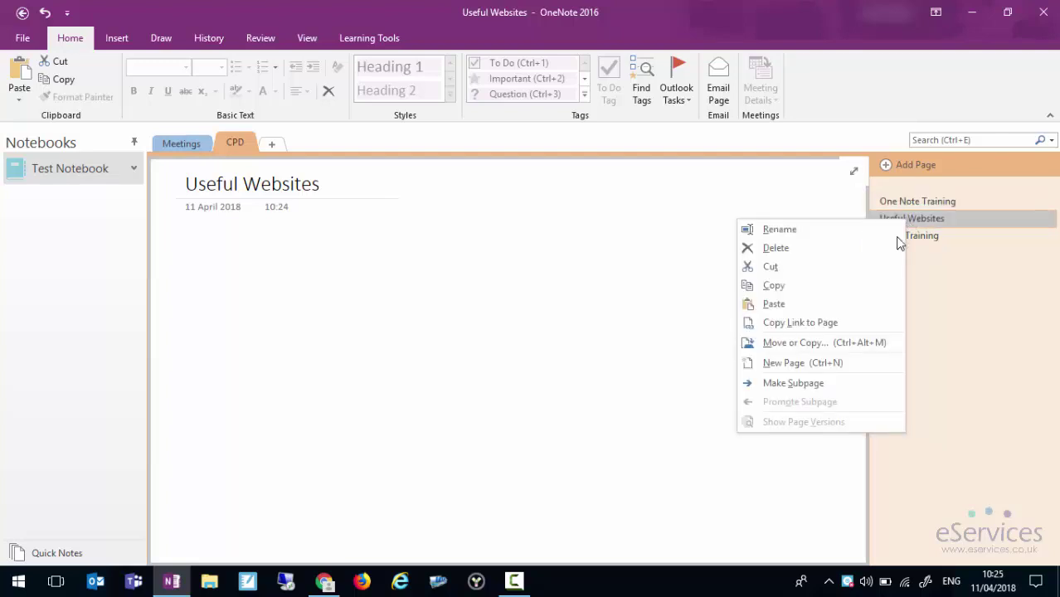
pyautogui.click(788, 384)
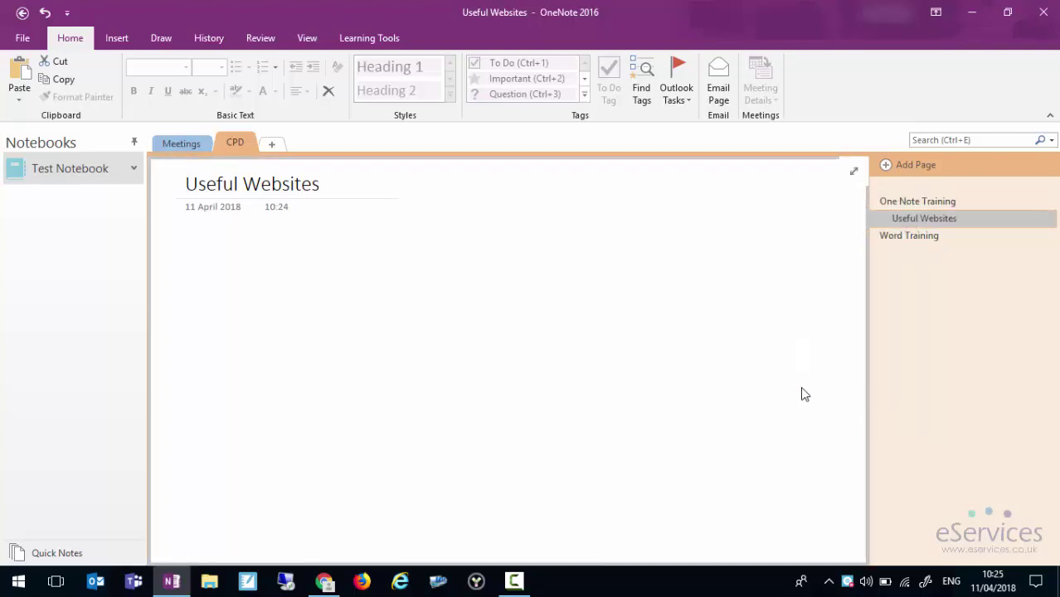
# - Create a new section group in the notebook and name it CPD
pyautogui.click(196, 146)
pyautogui.click(232, 146)
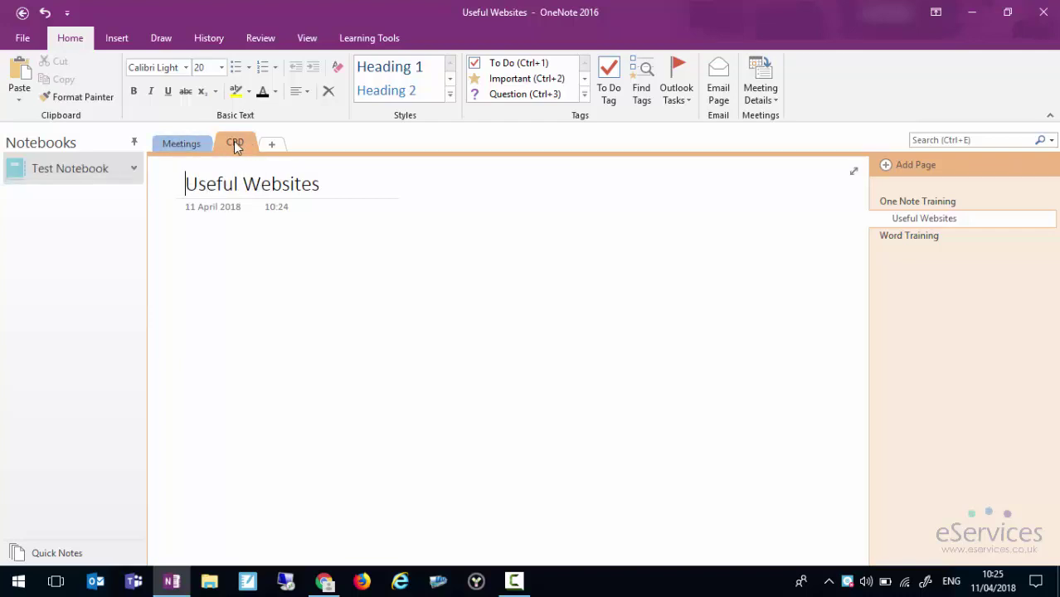
pyautogui.rightClick(237, 145)
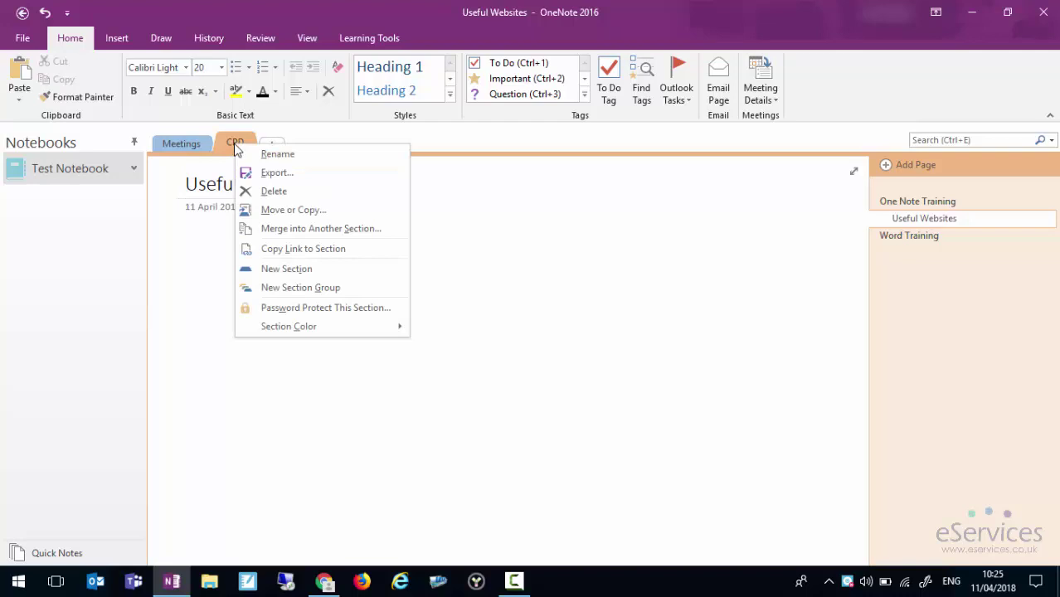
pyautogui.click(278, 287)
pyautogui.click(354, 142)
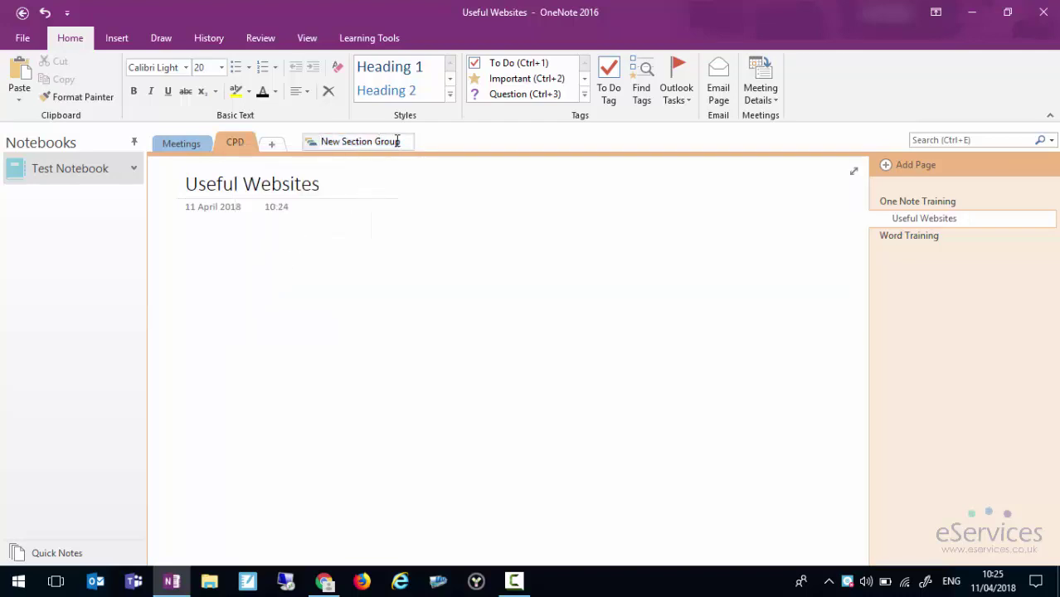
pyautogui.moveTo(401, 142); pyautogui.dragTo(275, 147)
pyautogui.write('CPD')
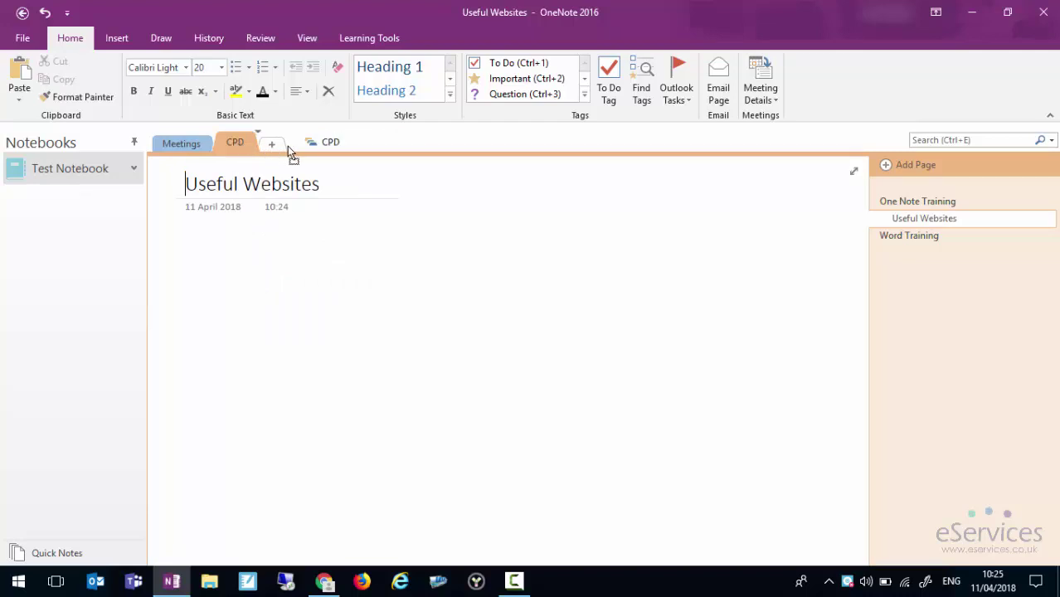
# - Move the CPD section into the CPD section group and reopen the group from the notebook's top level
pyautogui.click(325, 142)
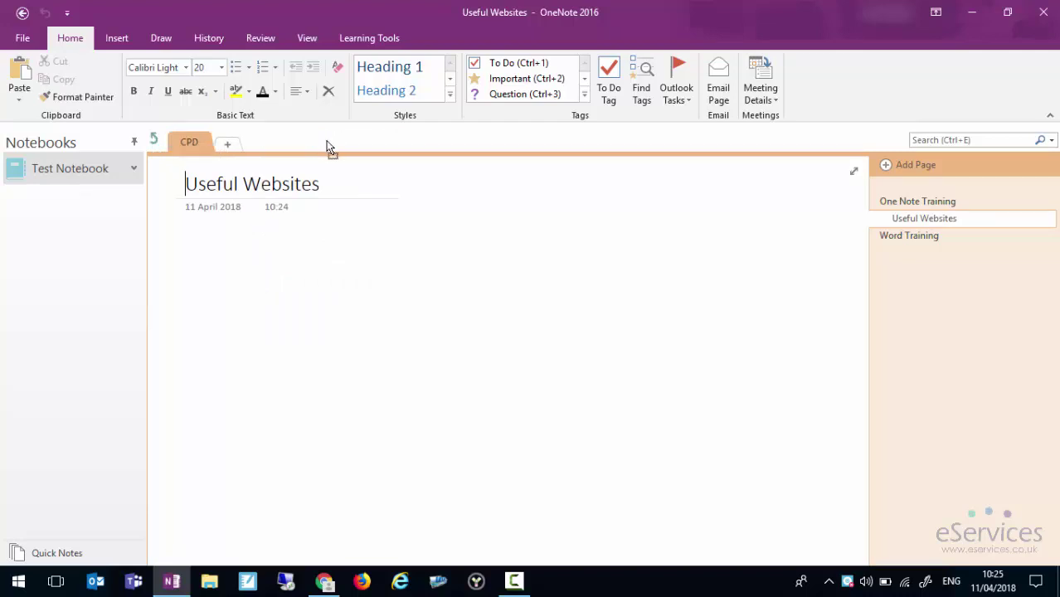
pyautogui.click(151, 139)
pyautogui.click(284, 143)
# - Rename the CPD section inside the section group as "Office Training"
pyautogui.doubleClick(193, 145)
pyautogui.write('Off')
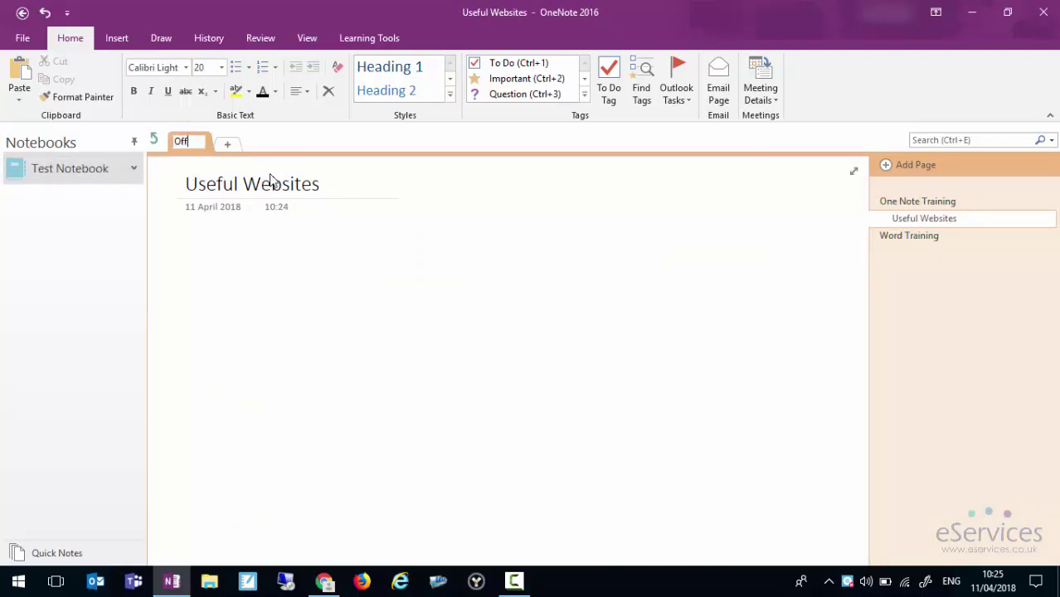
pyautogui.write('ice Train')
pyautogui.press('Return')
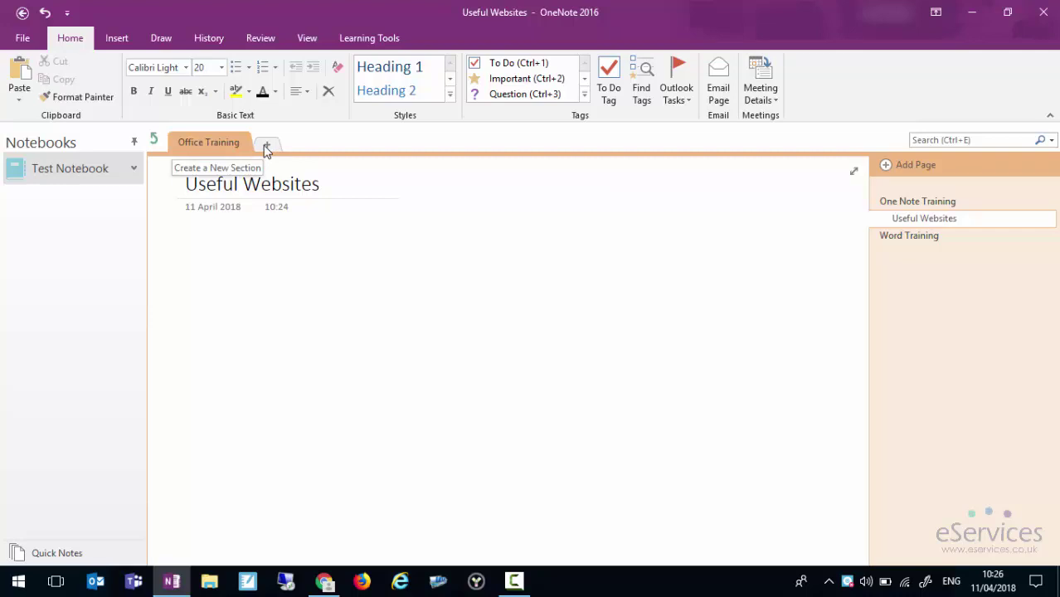
# - Add a second section named "Admin Training" to the CPD section group
pyautogui.click(266, 148)
pyautogui.doubleClick(294, 144)
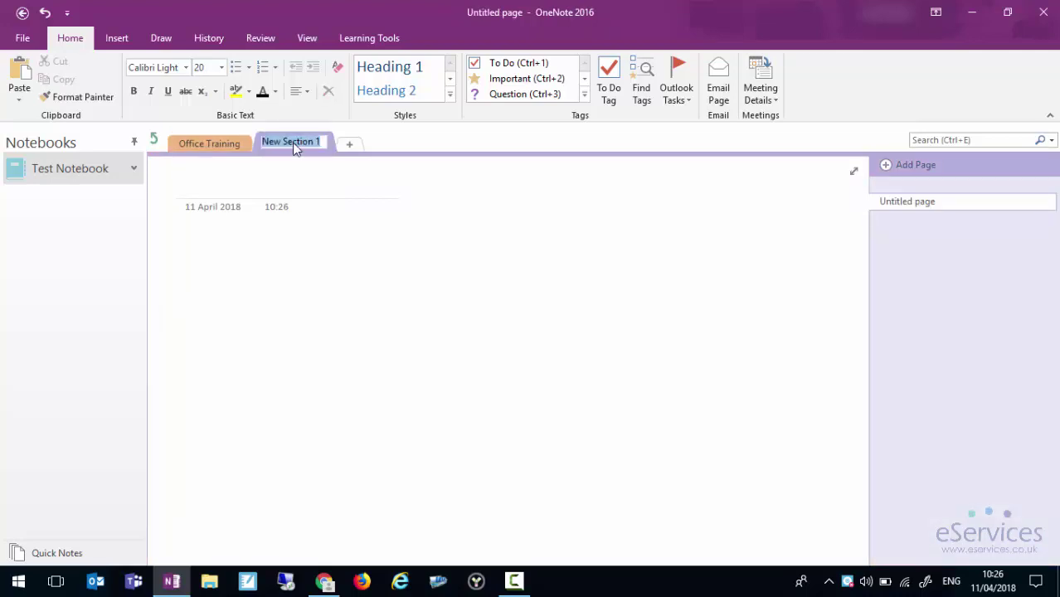
pyautogui.write('Admin Training')
# - Title the first page of Admin Training "Health and Safety" and add another page titled "Ladder Training"
pyautogui.click(314, 191)
pyautogui.write('Health an')
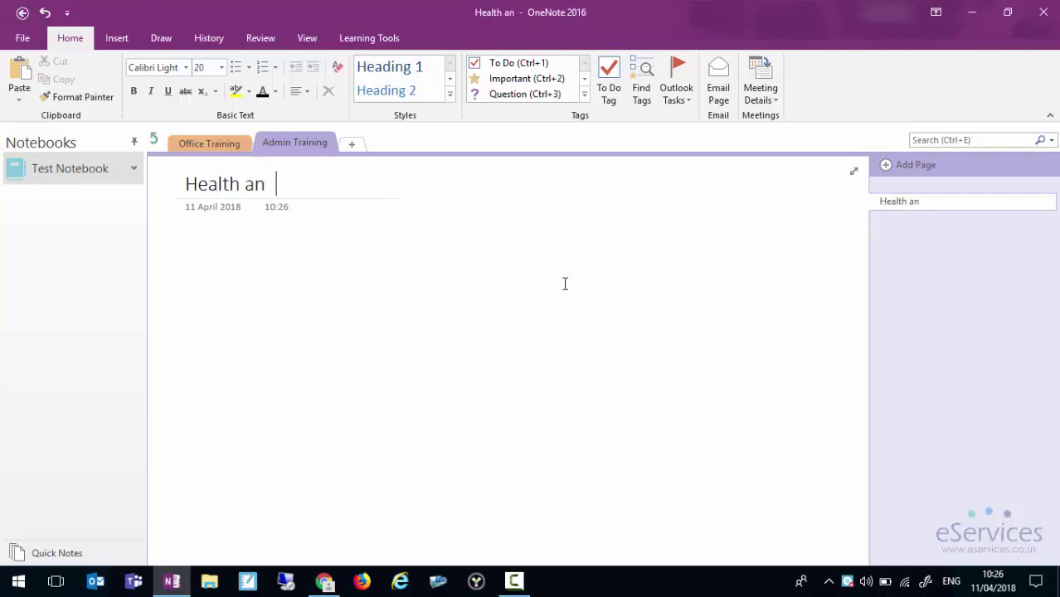
pyautogui.write('d Safety')
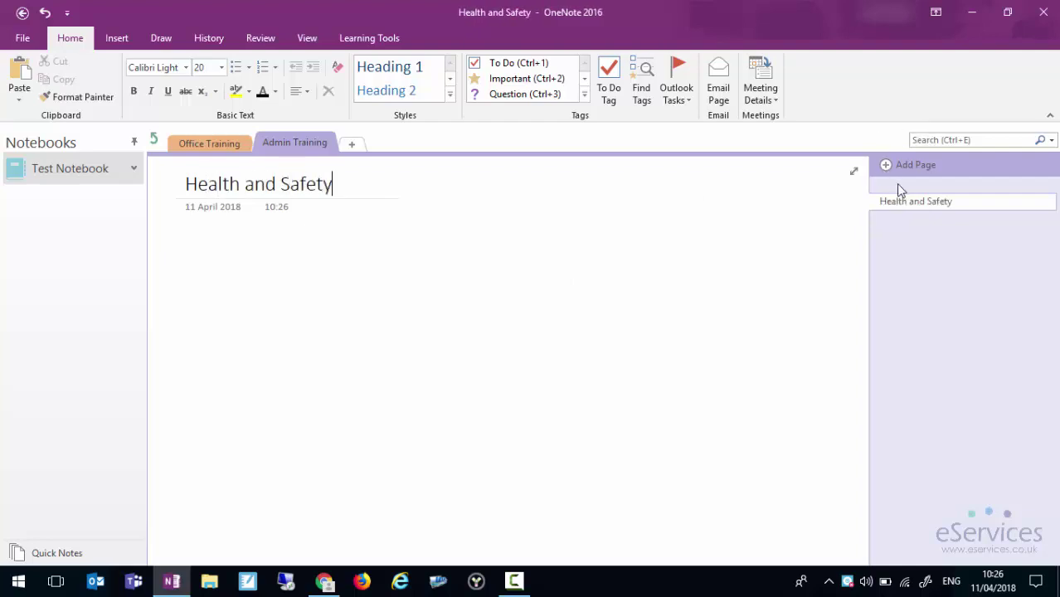
pyautogui.click(917, 166)
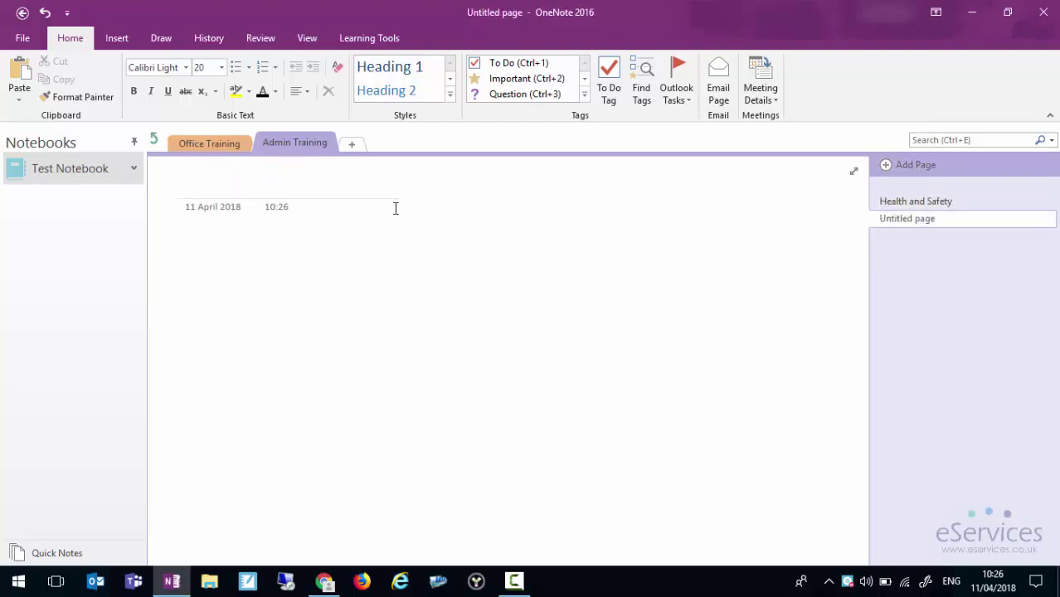
pyautogui.write('Ladder Training')
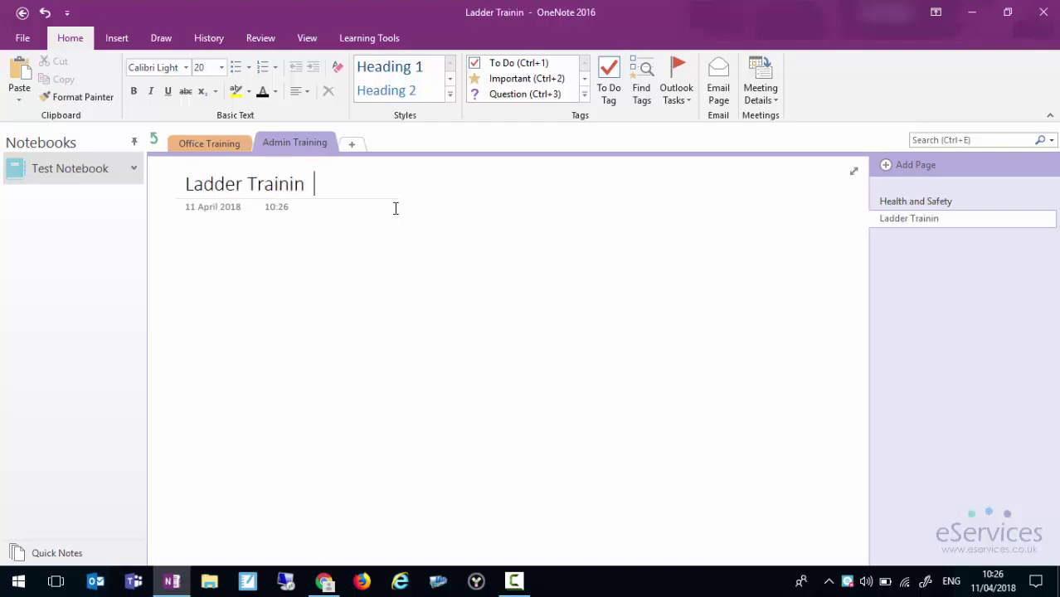
# - View the Office Training section and go in and out of the CPD section group, finishing at the notebook's top level
pyautogui.click(212, 146)
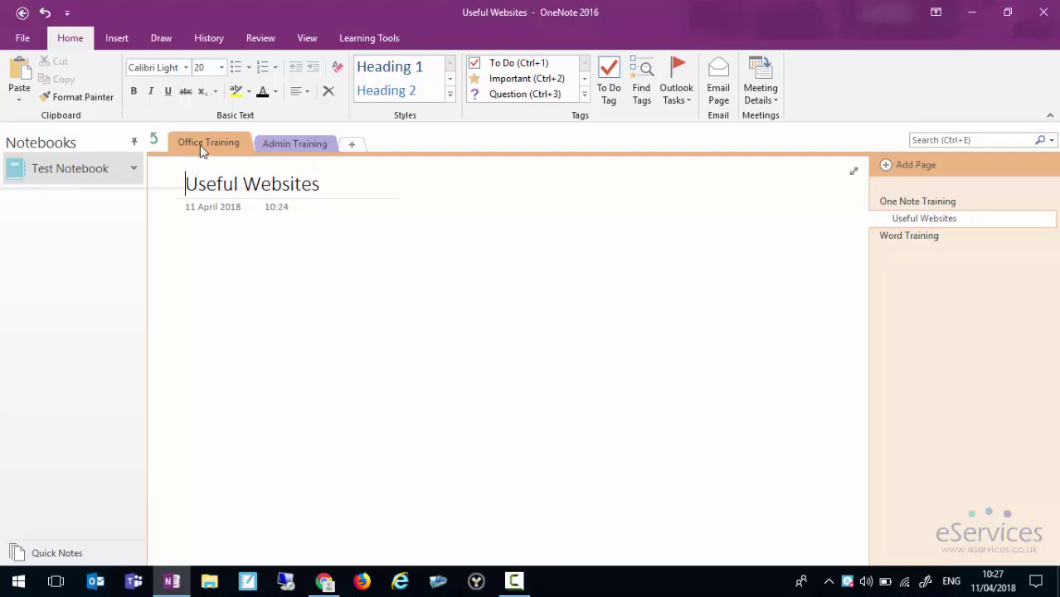
pyautogui.click(156, 143)
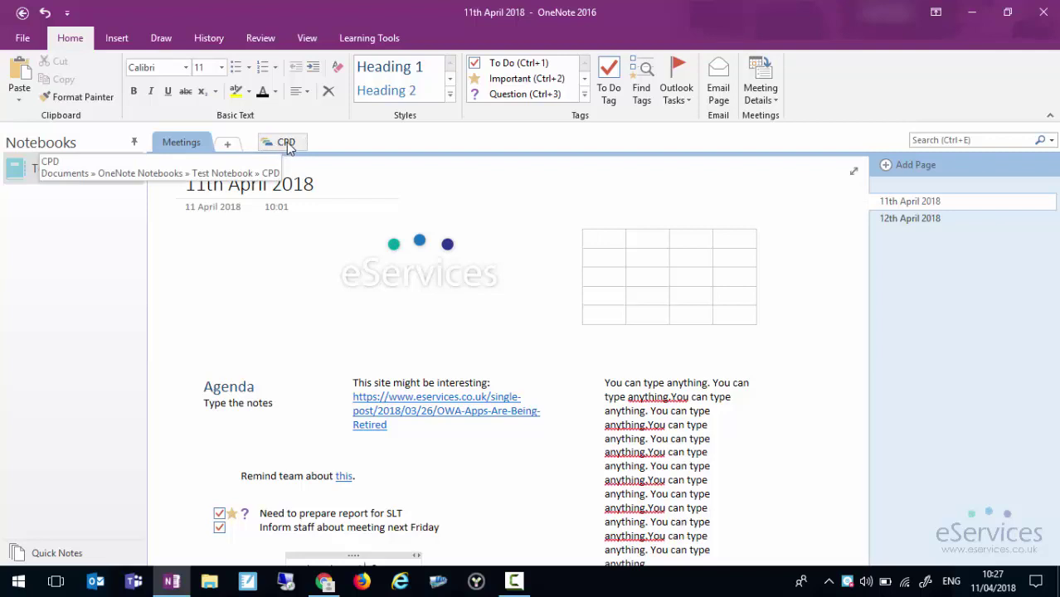
pyautogui.click(286, 142)
pyautogui.click(156, 143)
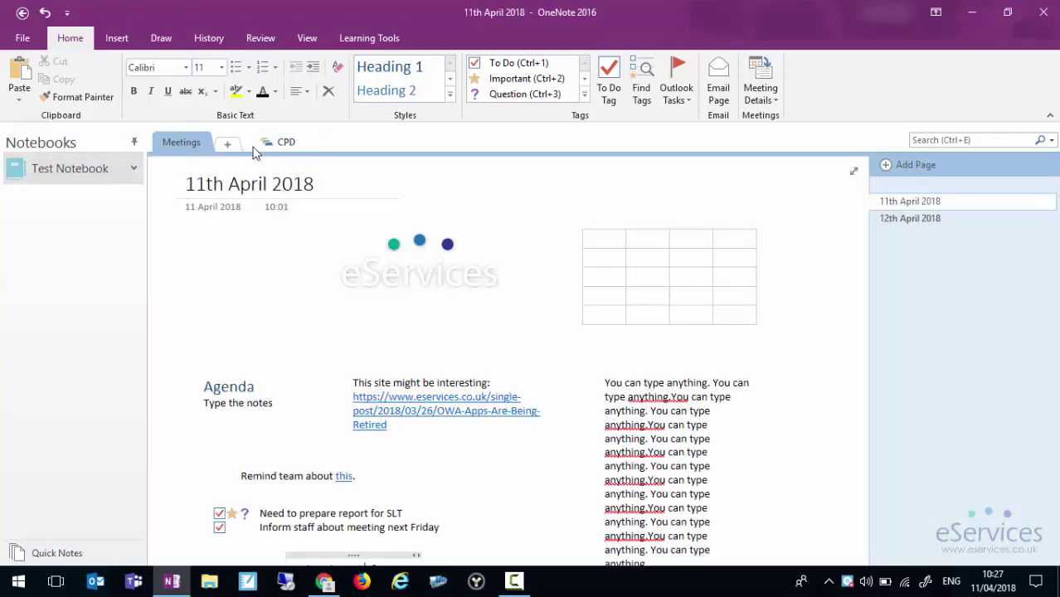